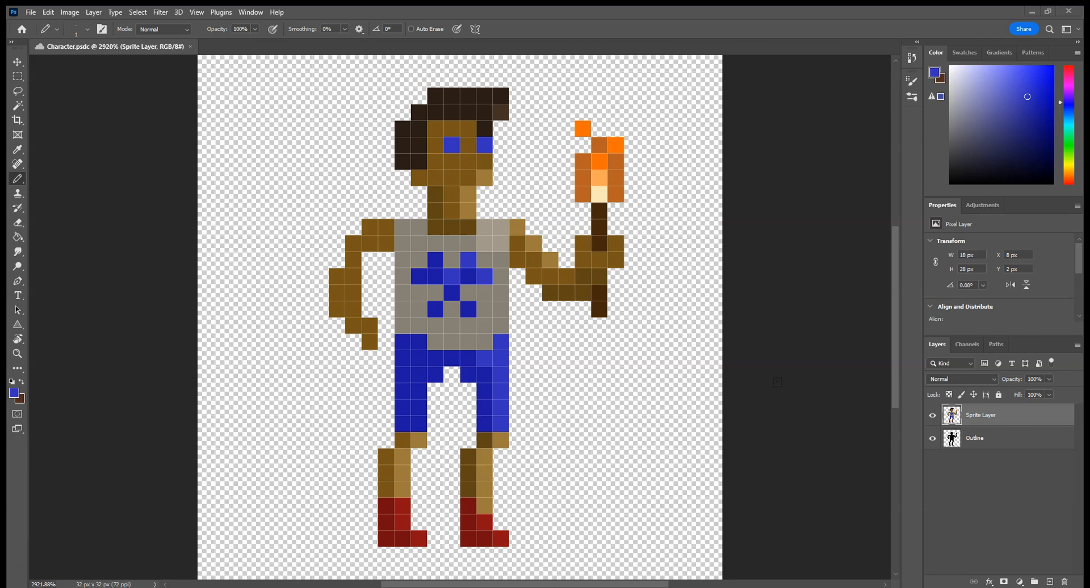
# - Duplicate the Sprite Layer as "Running Layer" and hide the Sprite Layer and Outline layers
pyautogui.rightClick(992, 418)
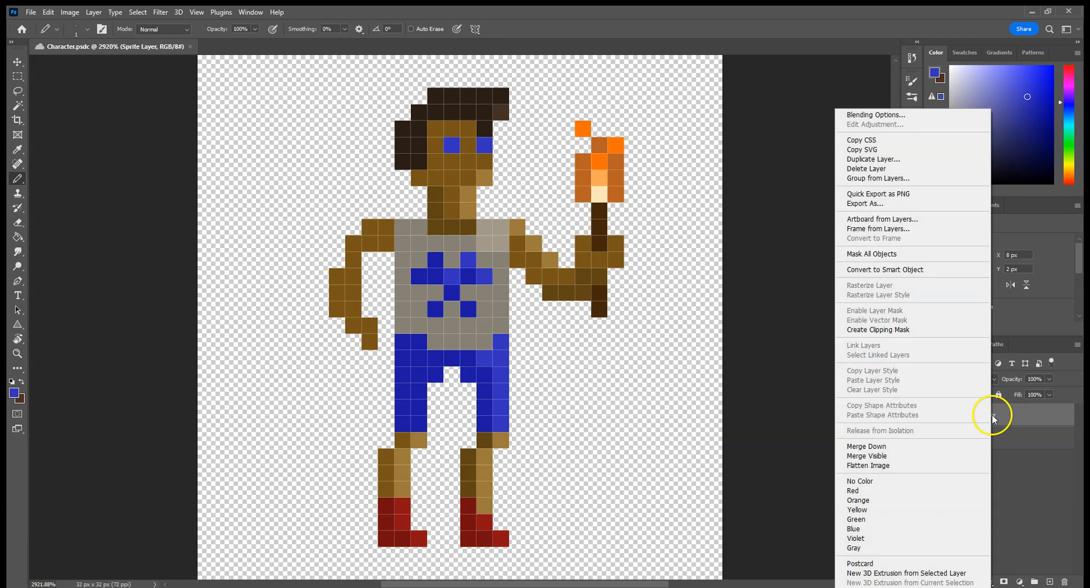
pyautogui.click(921, 159)
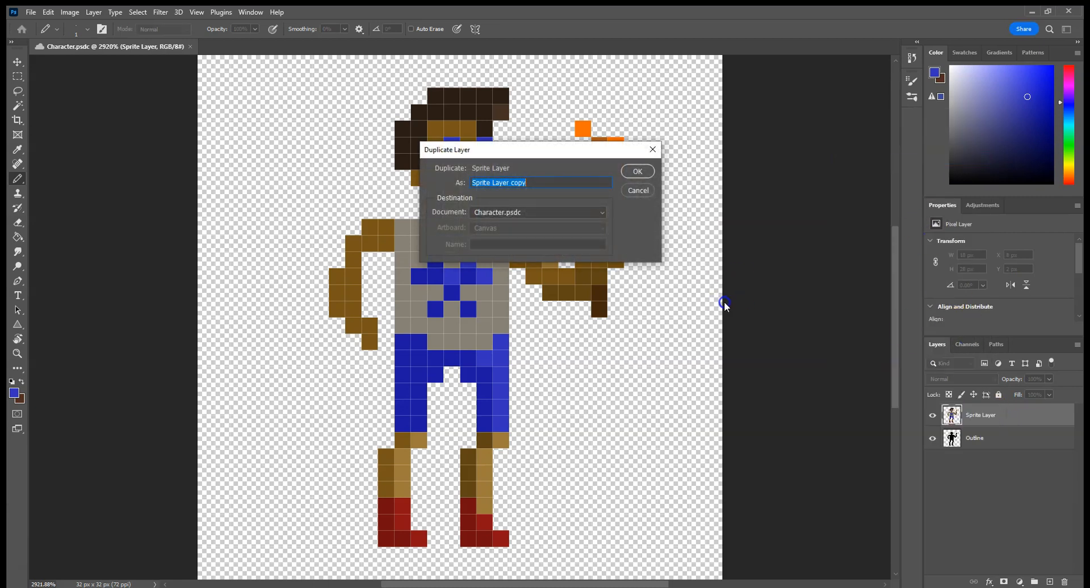
pyautogui.write('Running Layer')
pyautogui.press('Return')
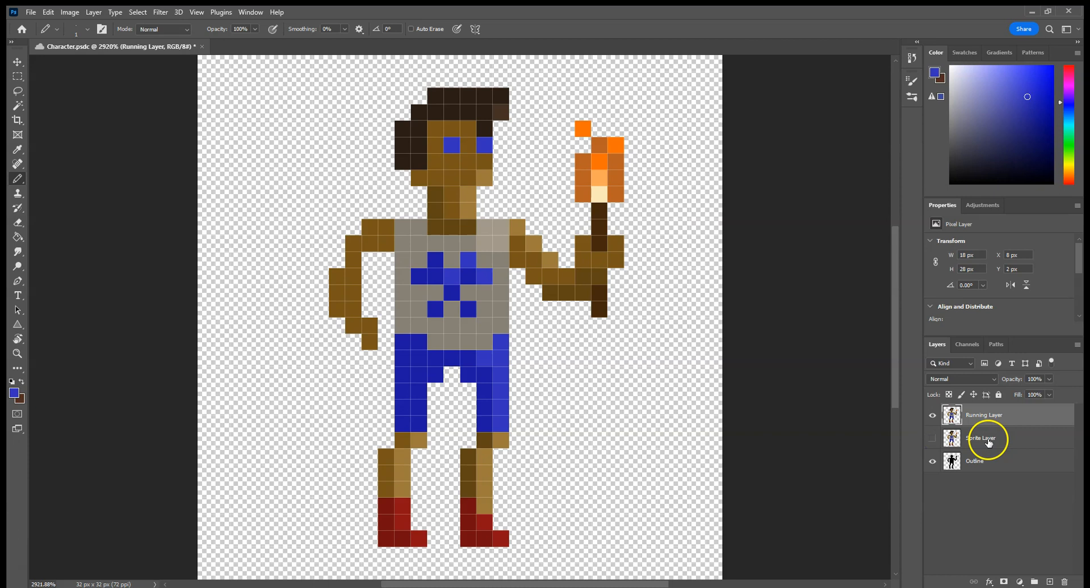
pyautogui.click(935, 461)
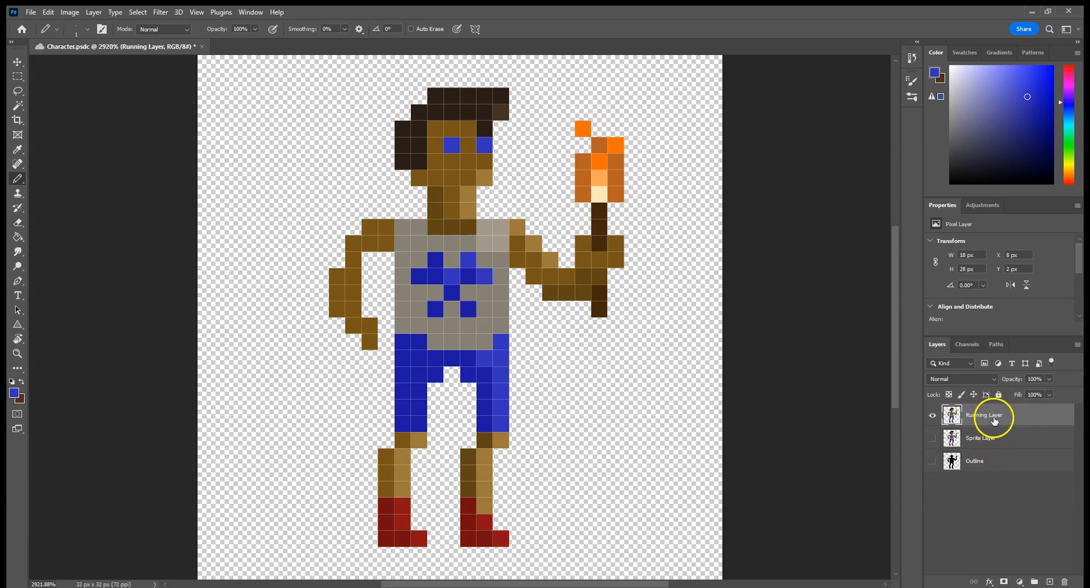
# - Select the sprite's left leg below the hips with a marquee of about 4 by 11 px and nudge it 1 px left
pyautogui.click(23, 76)
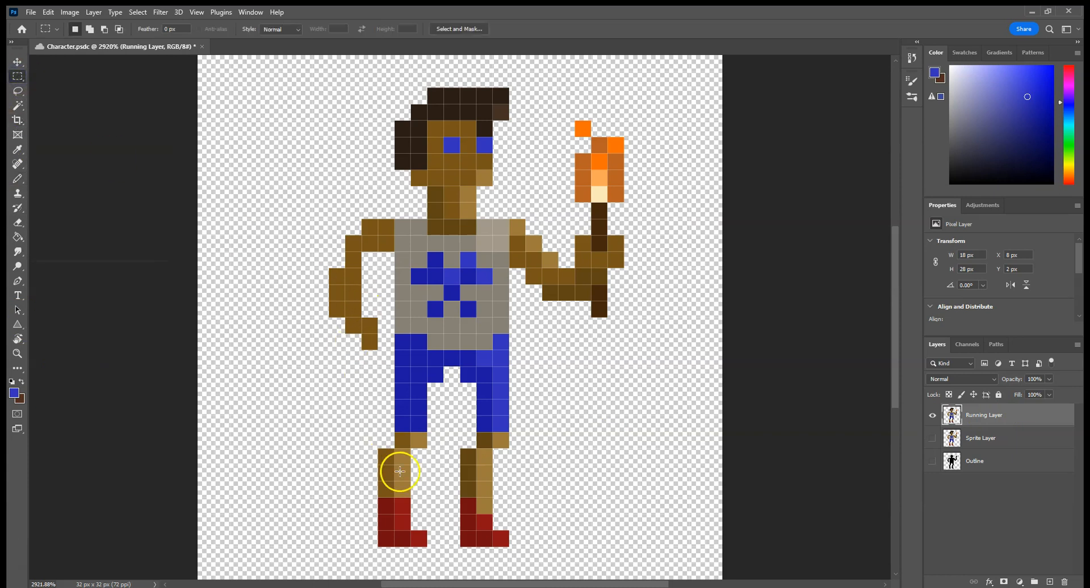
pyautogui.moveTo(443, 561); pyautogui.dragTo(379, 390)
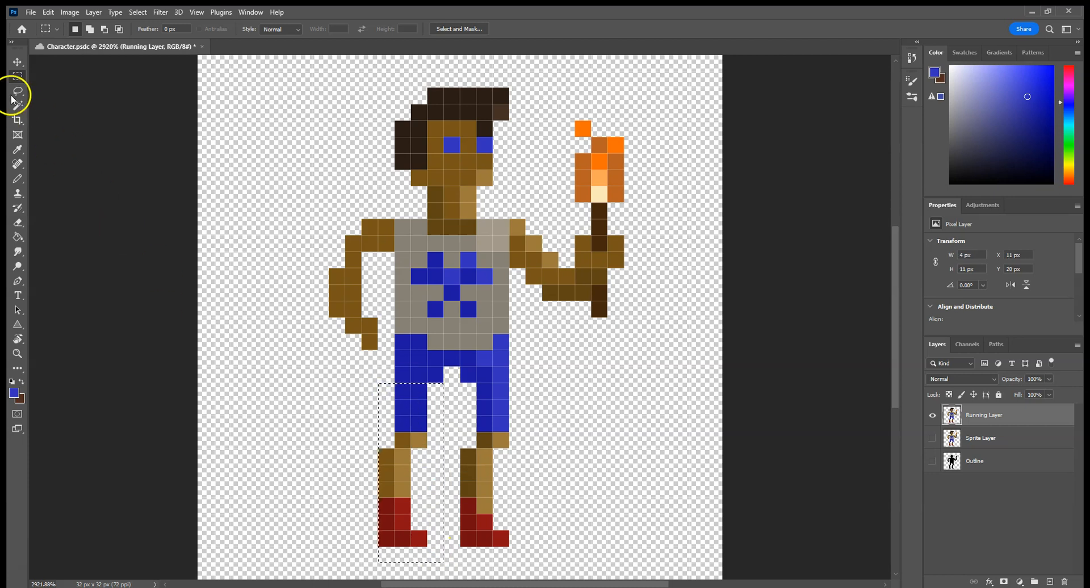
pyautogui.click(18, 61)
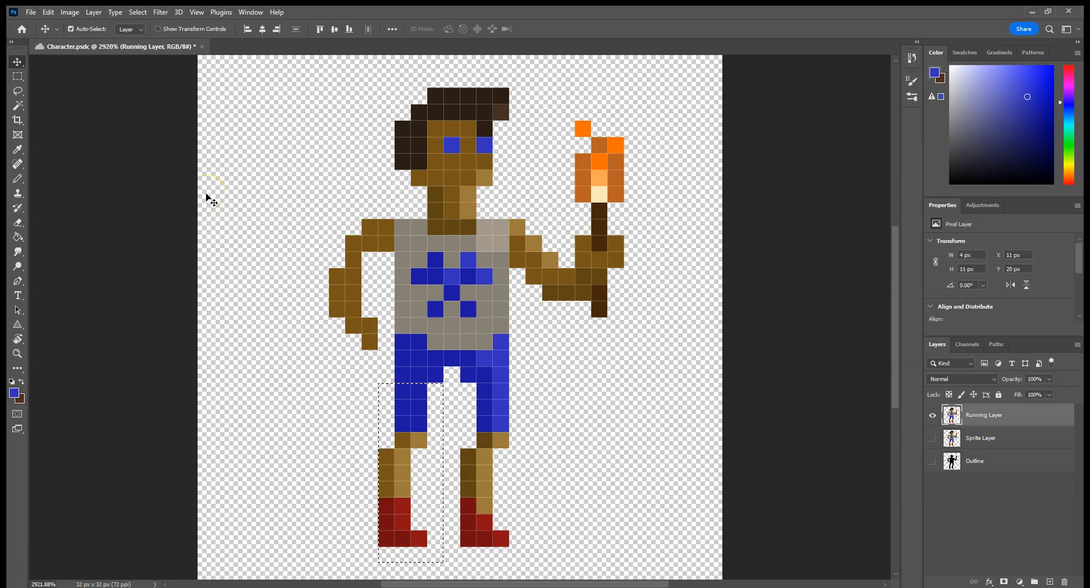
pyautogui.press('Left')
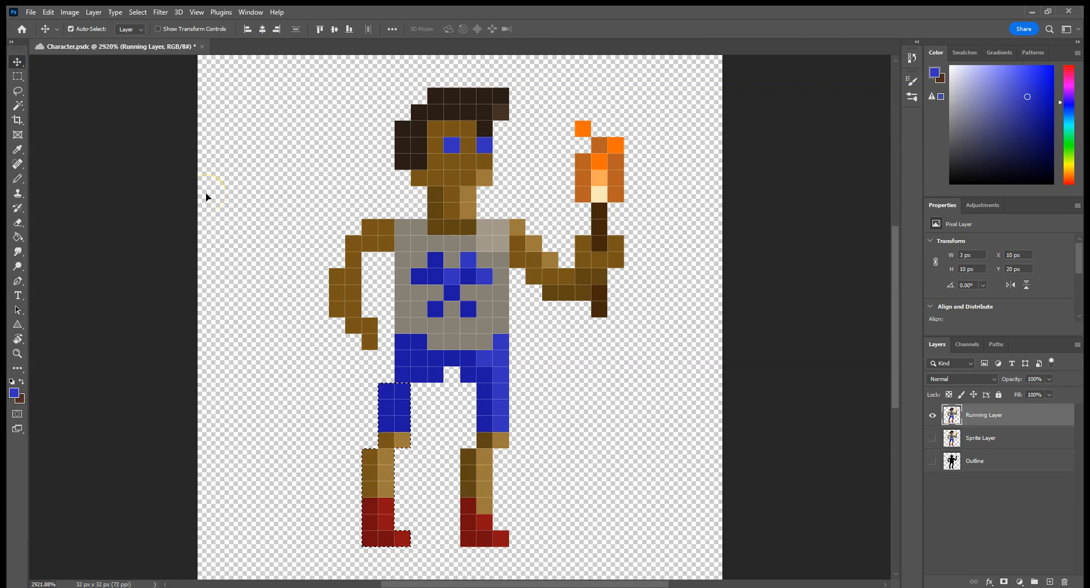
pyautogui.click(526, 554)
# - Select the sprite's right leg below the hips with a rectangular marquee of about 5 by 11 px, ready for the Move tool
pyautogui.click(17, 77)
pyautogui.moveTo(540, 560); pyautogui.dragTo(496, 424)
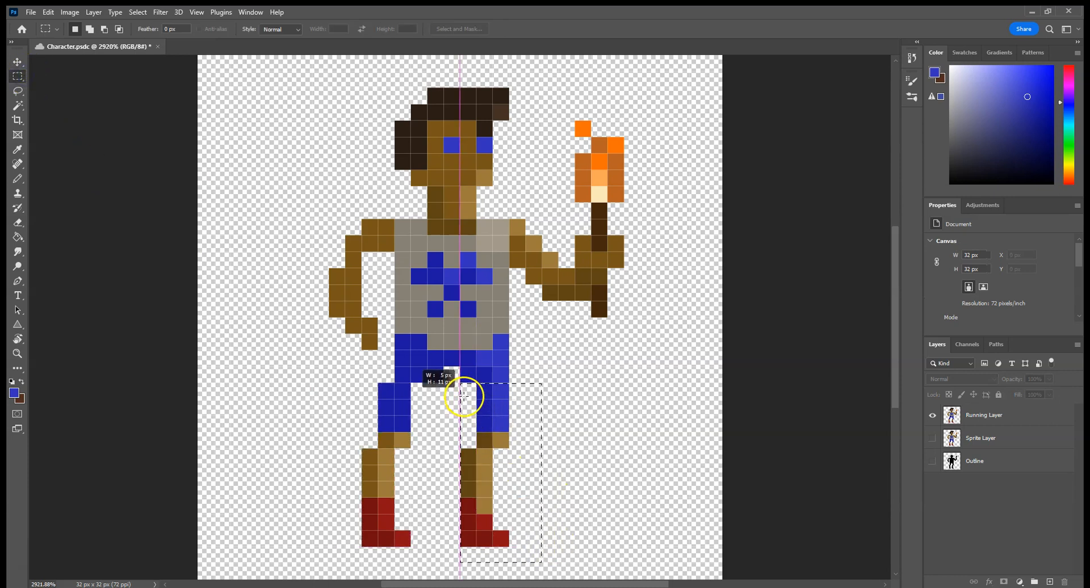
pyautogui.click(17, 62)
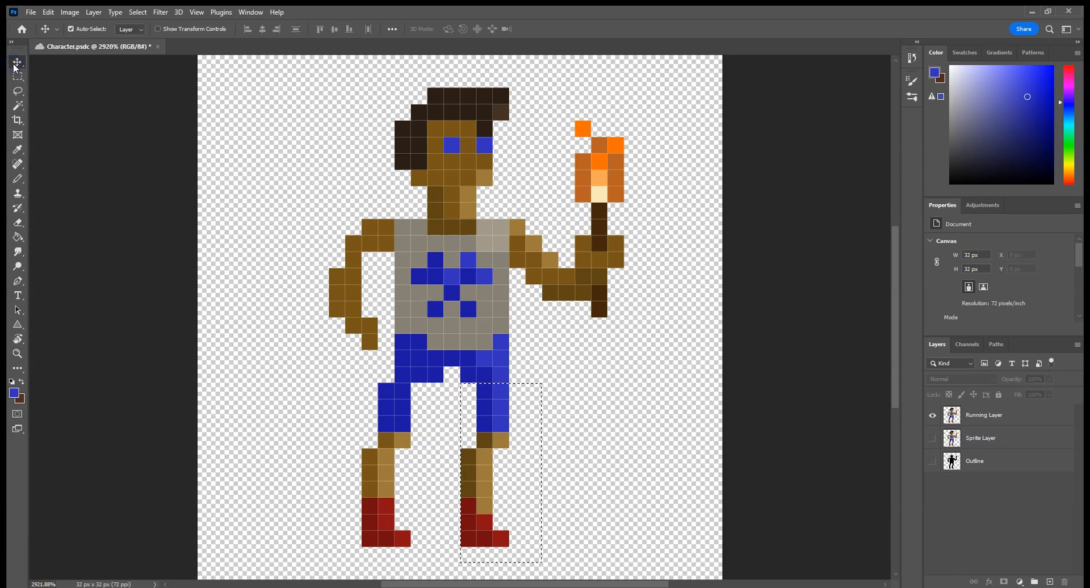
# - Try to nudge the selected right leg to the right without an active layer
pyautogui.press('Right')
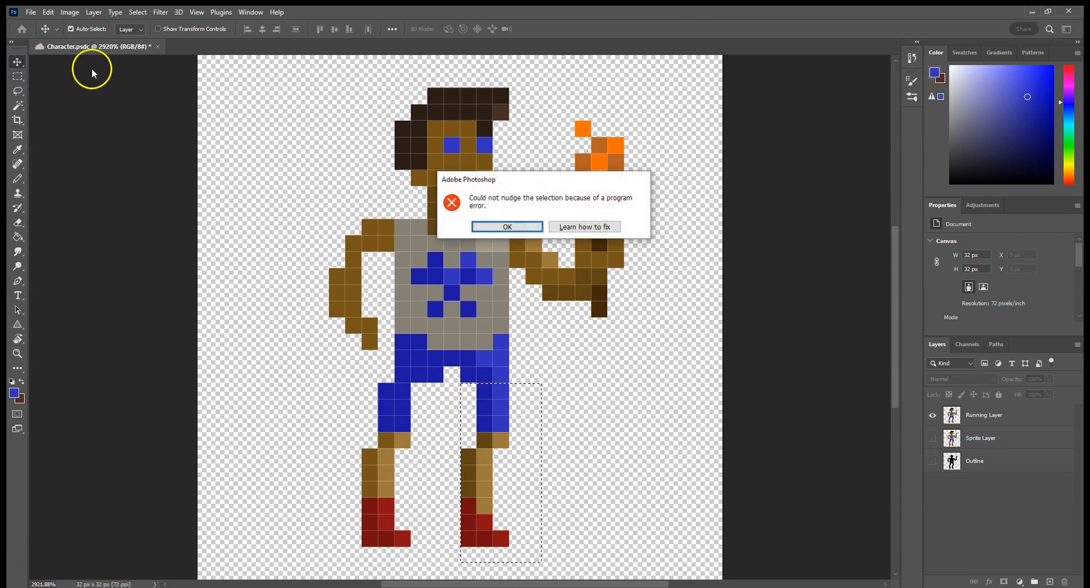
pyautogui.click(507, 226)
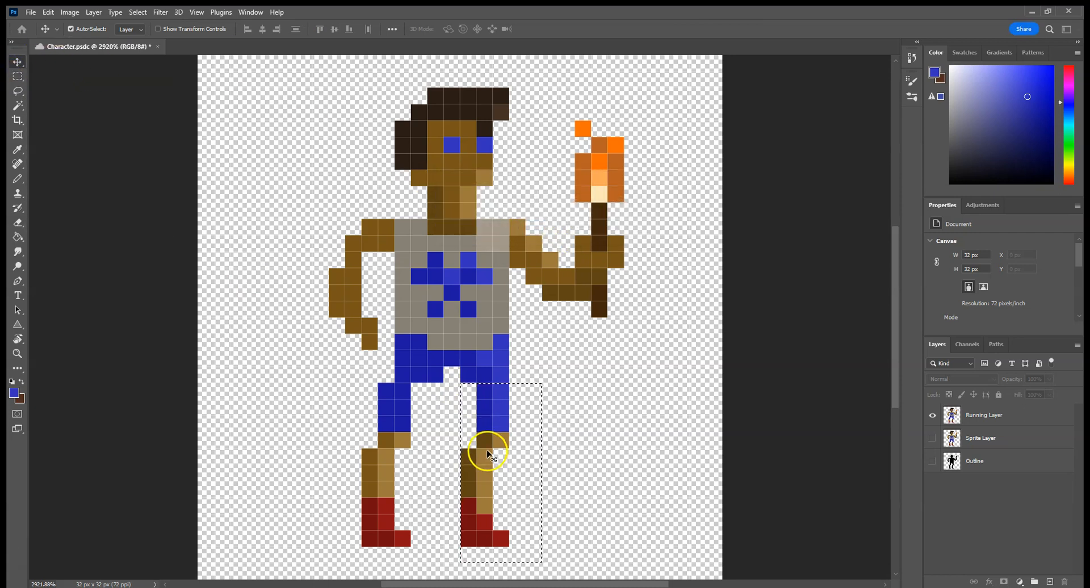
pyautogui.press('Right')
pyautogui.press('Return')
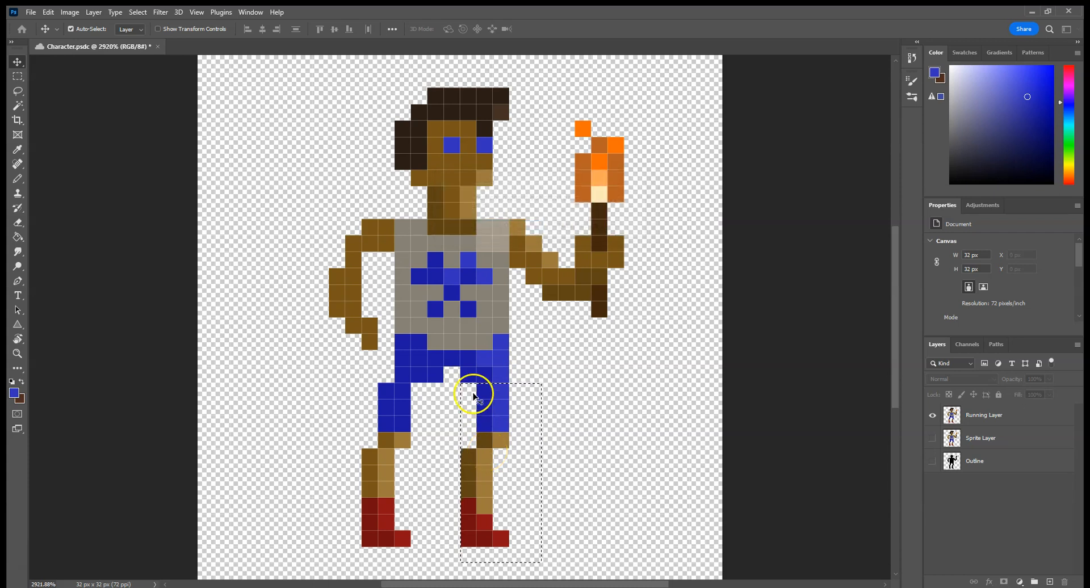
pyautogui.click(19, 78)
pyautogui.click(20, 63)
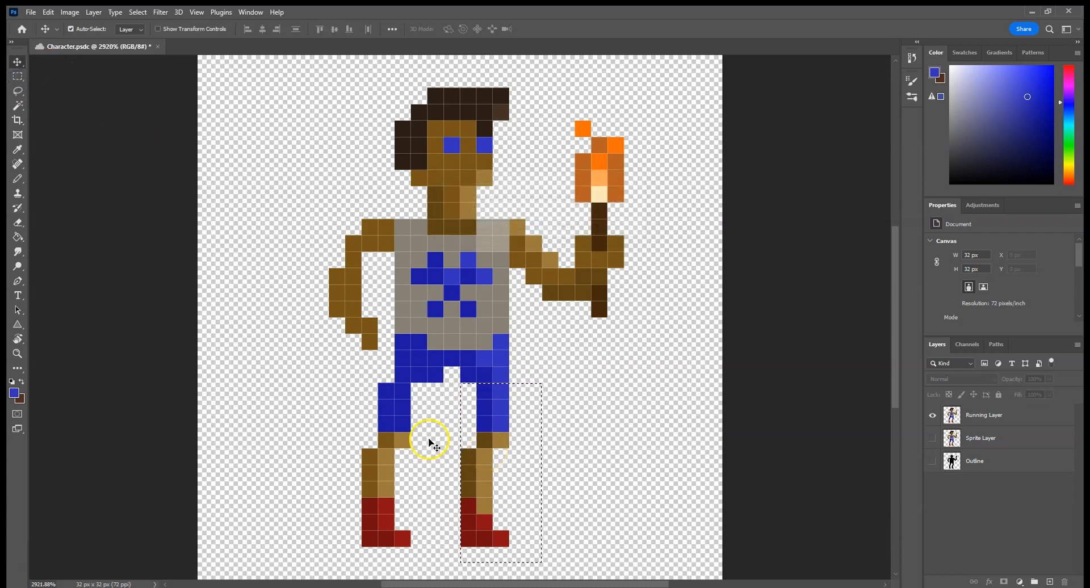
pyautogui.press('Right')
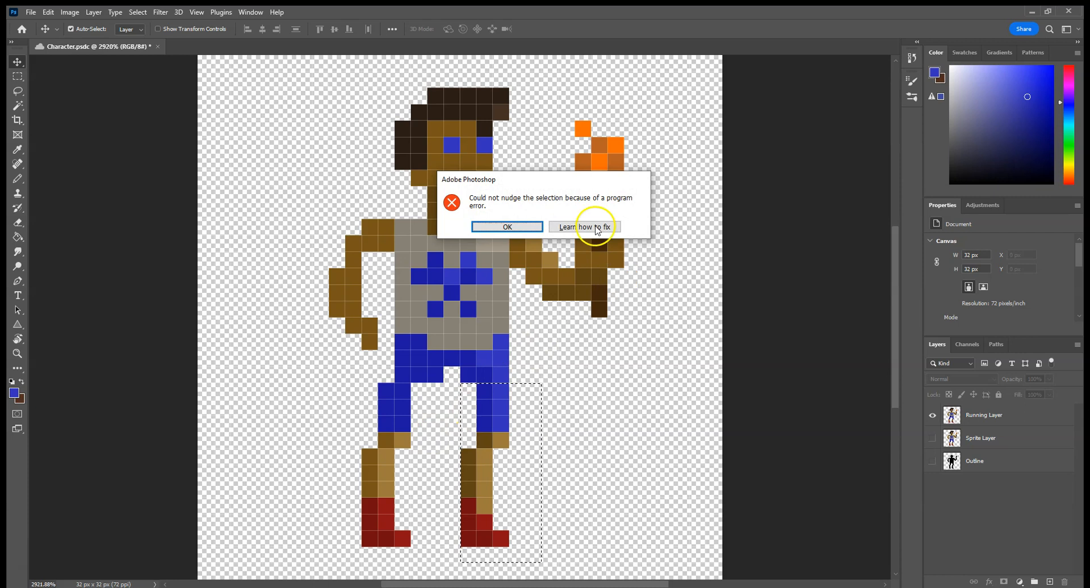
pyautogui.click(507, 227)
# - Make Running Layer active, nudge the selected right leg 1 px to the right, and clear the selection
pyautogui.click(993, 415)
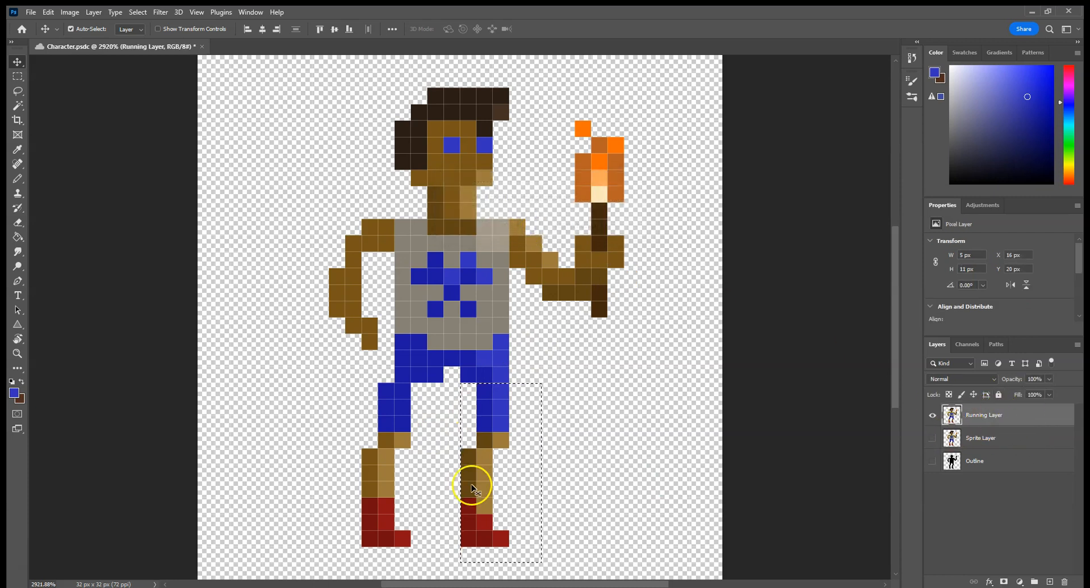
pyautogui.press('Right')
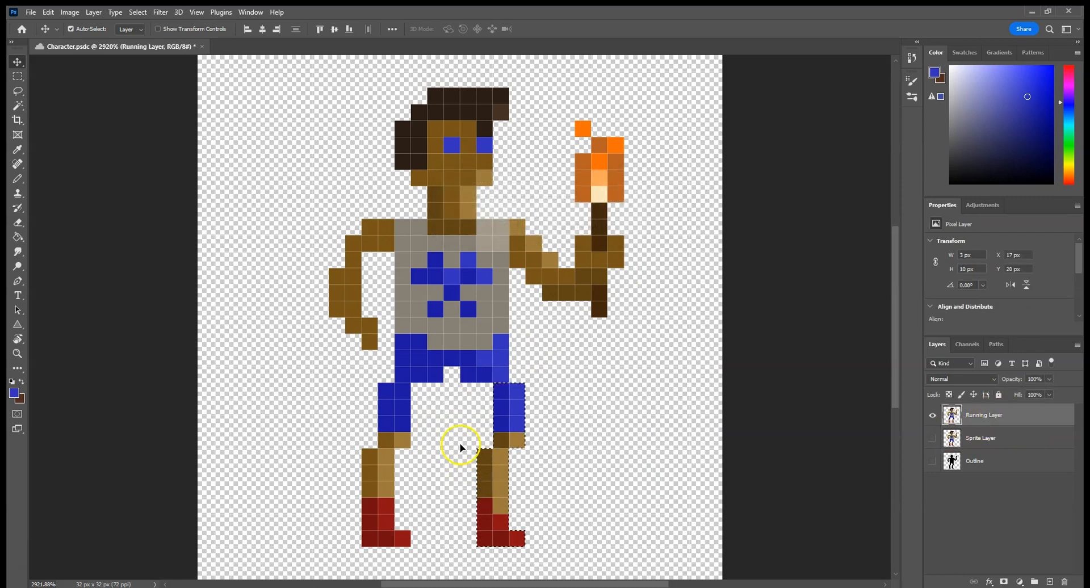
pyautogui.click(607, 424)
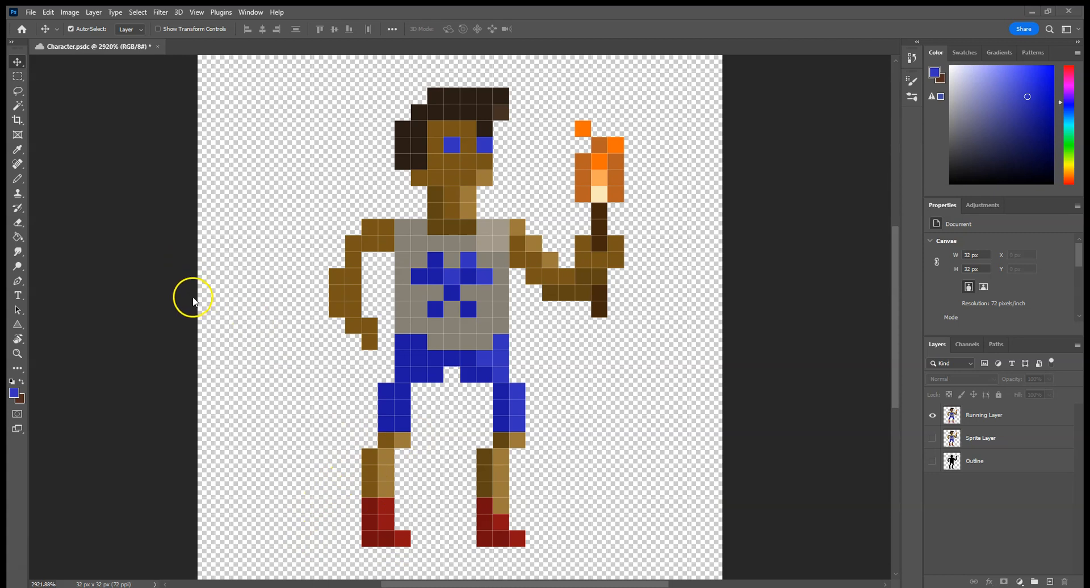
# - Switch to the Pencil tool, reset the colours to default black and white, and make Running Layer active
pyautogui.click(18, 76)
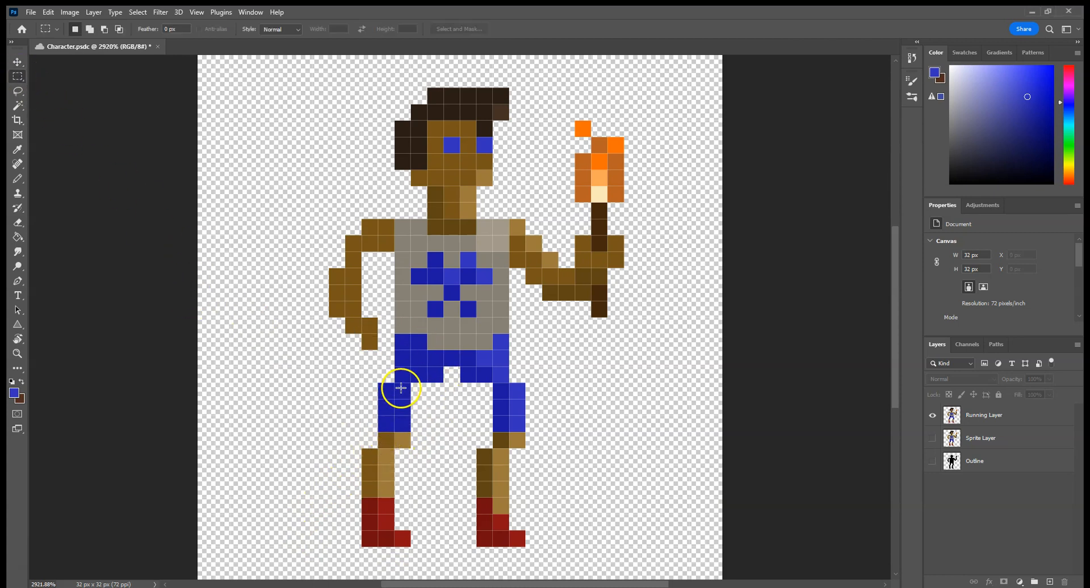
pyautogui.click(23, 177)
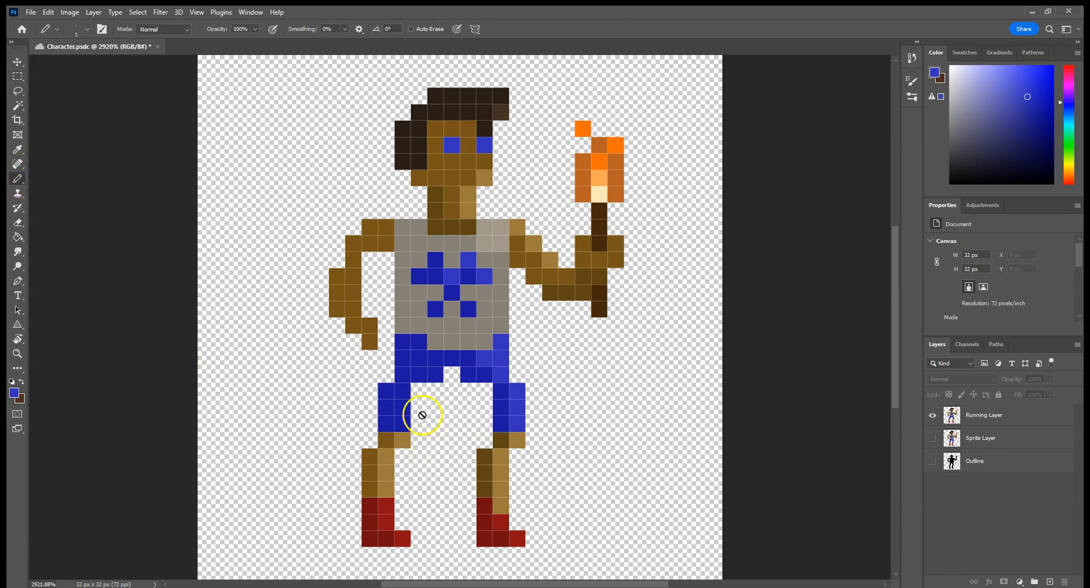
pyautogui.click(11, 383)
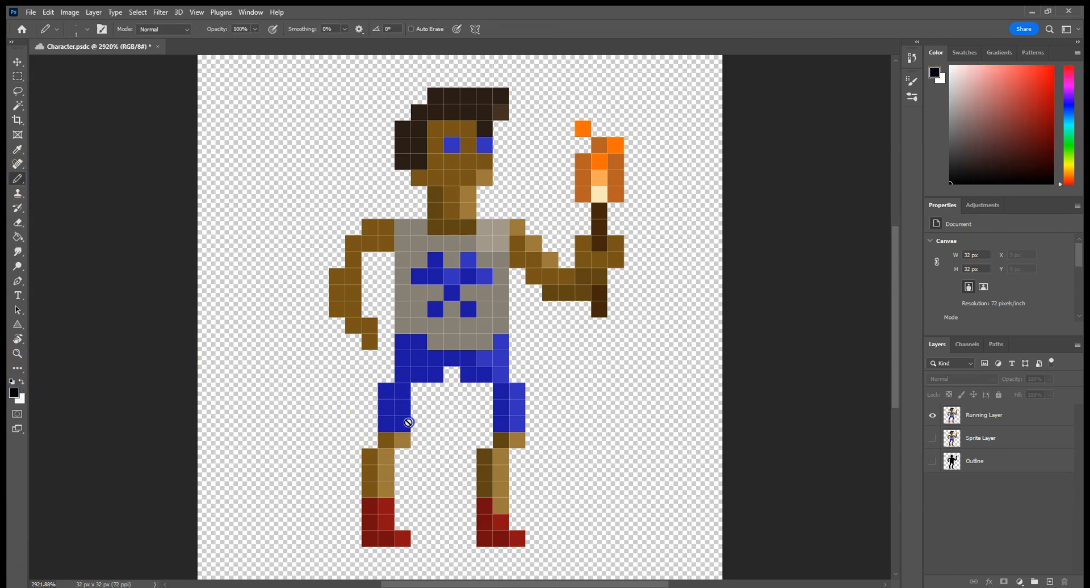
pyautogui.click(977, 420)
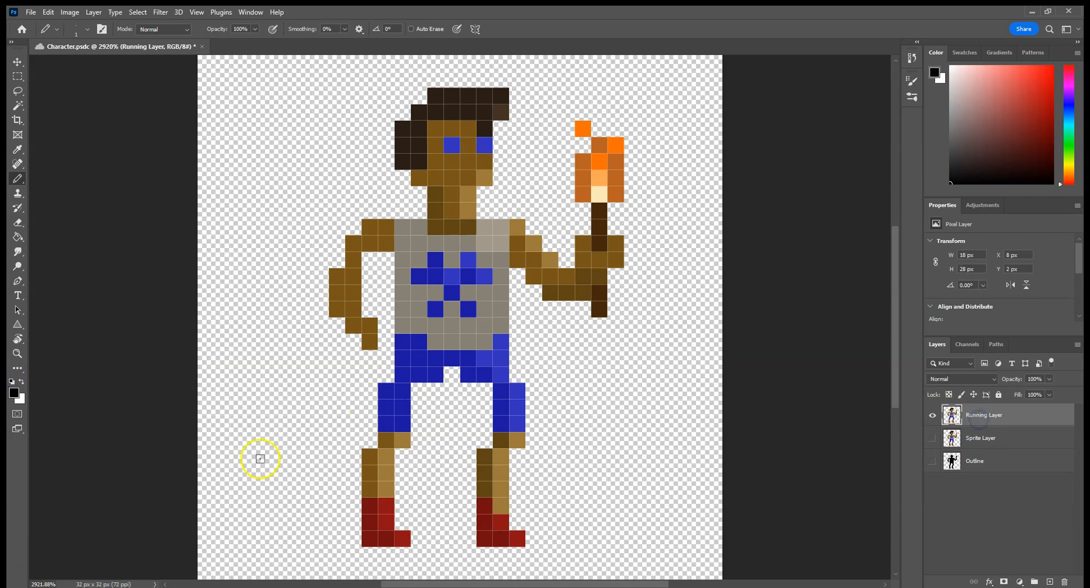
# - Sketch black diagonal guide lines running outward from the top of each leg, and undo them
pyautogui.click(402, 391)
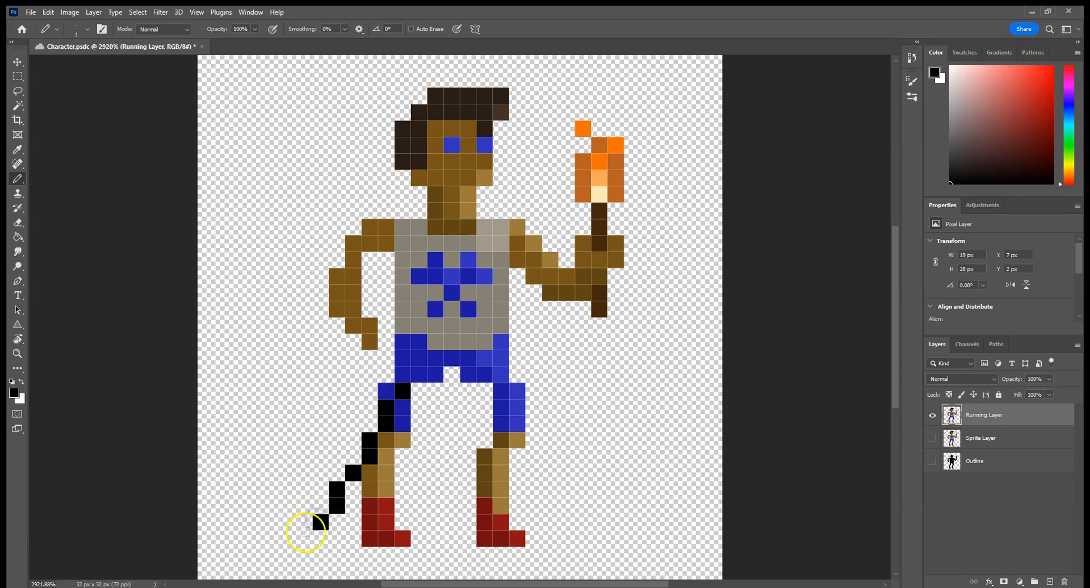
pyautogui.hotkey('ctrl', 'z')
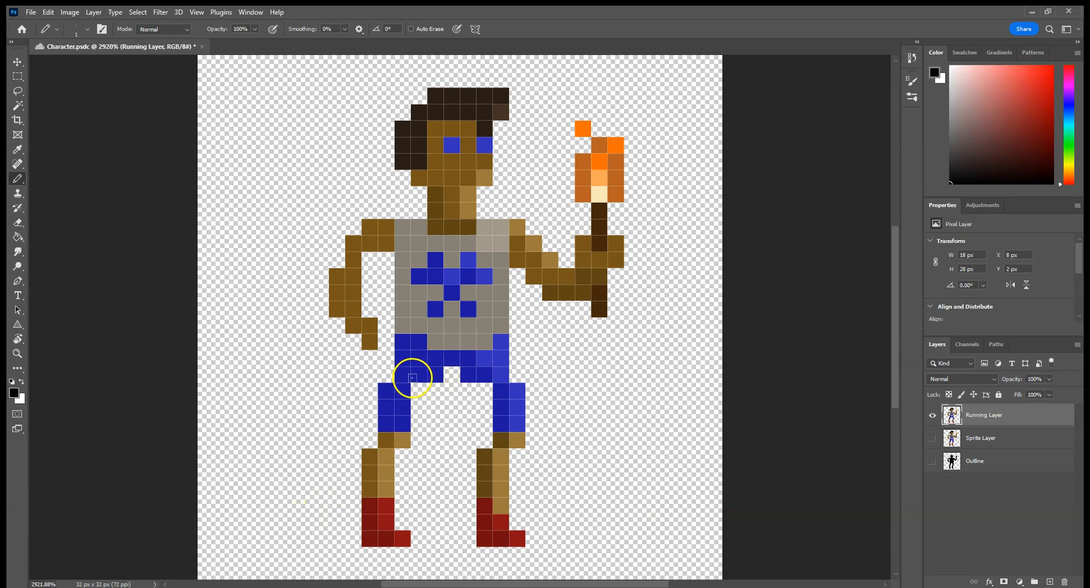
pyautogui.click(501, 391)
pyautogui.keyDown('shift'); pyautogui.click(582, 521); pyautogui.keyUp('shift')
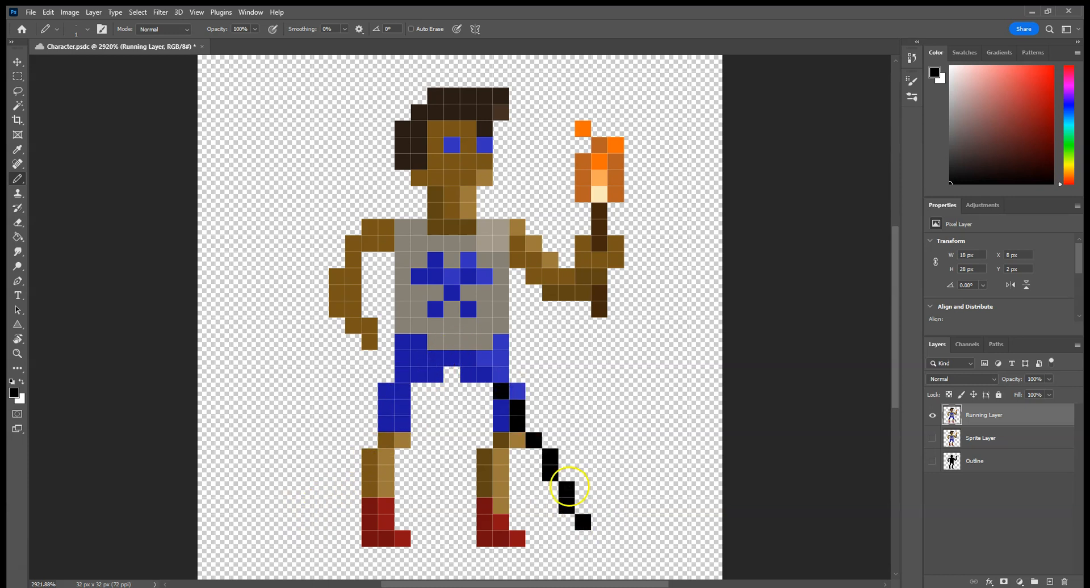
pyautogui.hotkey('ctrl', 'z')
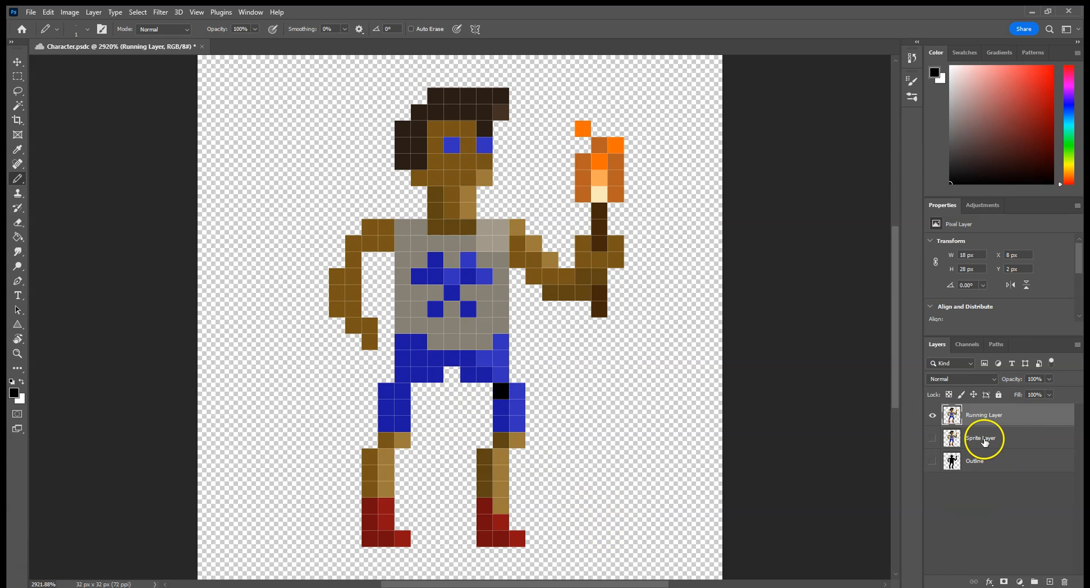
pyautogui.hotkey('ctrl', 'z')
# - Rotate the left lower leg about 30° clockwise with Free Transform, move it outward to X 7 px, Y 24 px, and deselect it
pyautogui.click(18, 76)
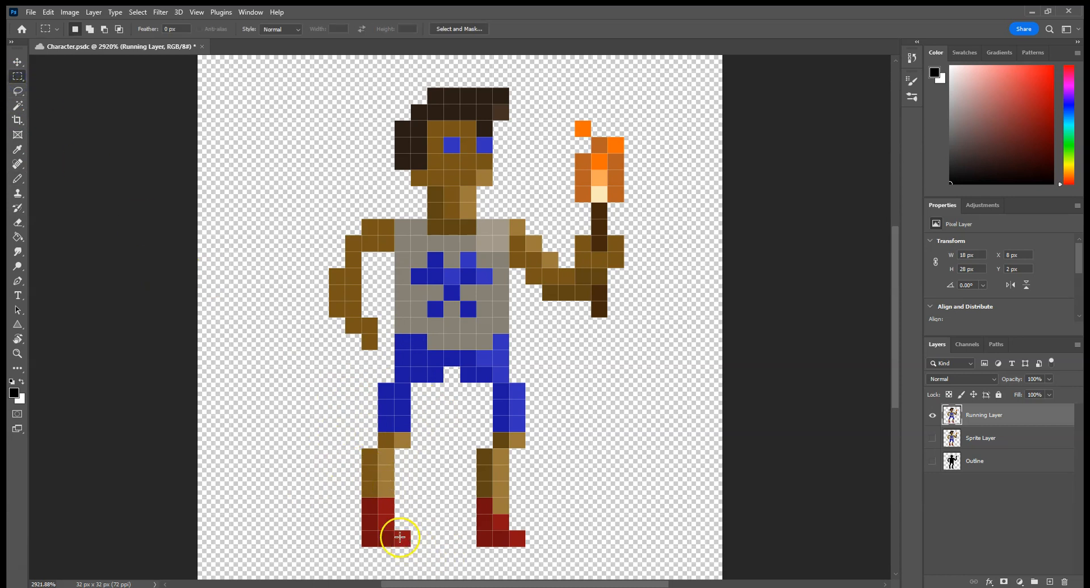
pyautogui.moveTo(365, 515); pyautogui.dragTo(335, 453)
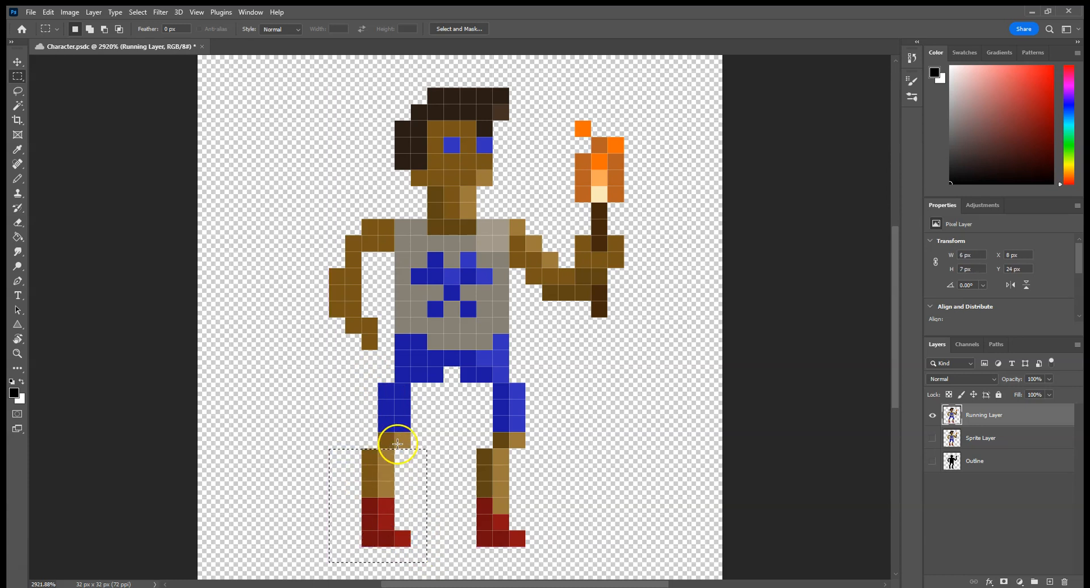
pyautogui.click(48, 12)
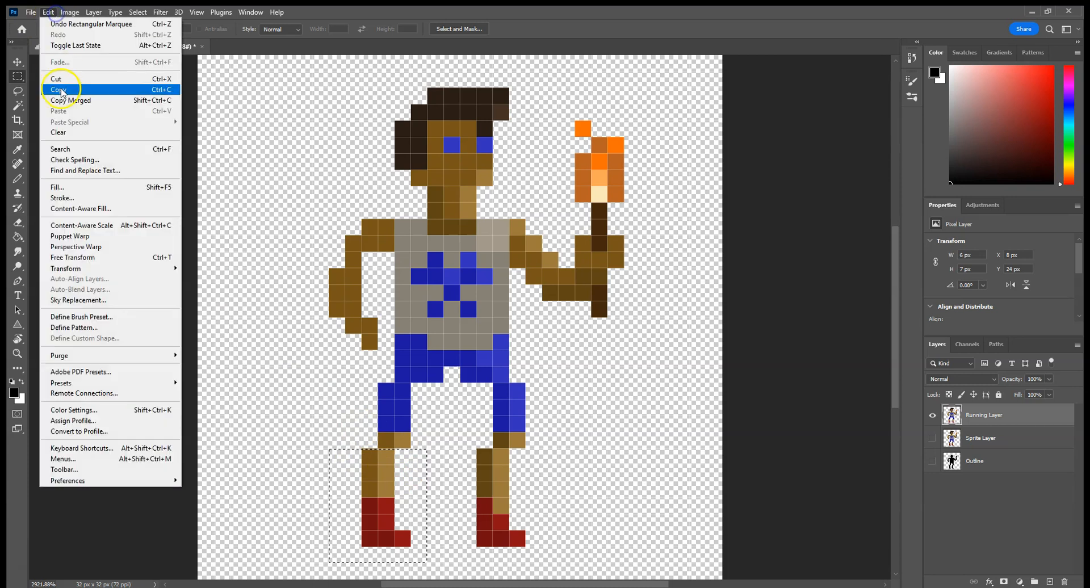
pyautogui.click(85, 257)
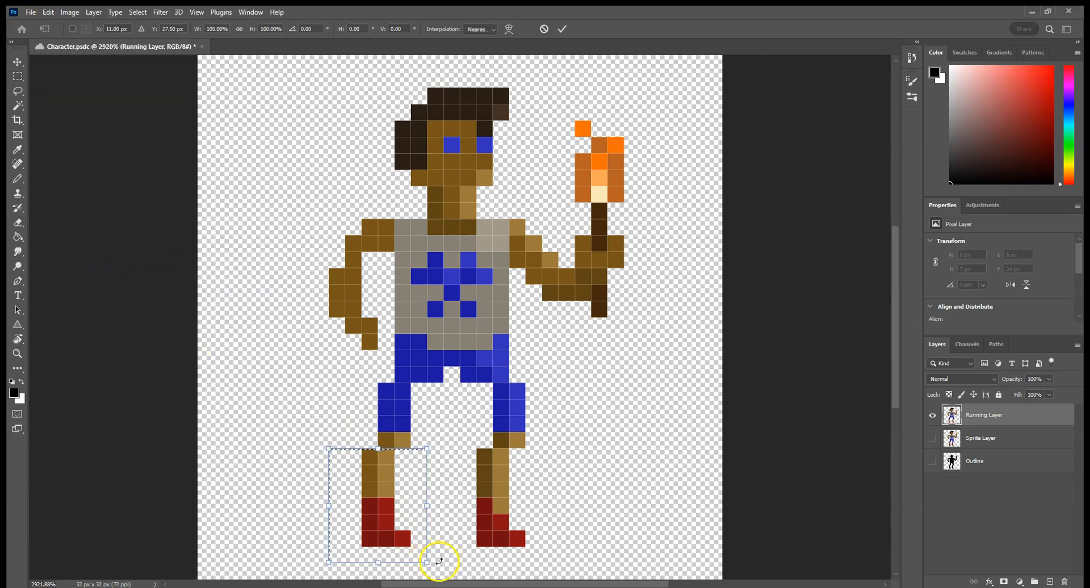
pyautogui.moveTo(441, 567); pyautogui.dragTo(410, 576)
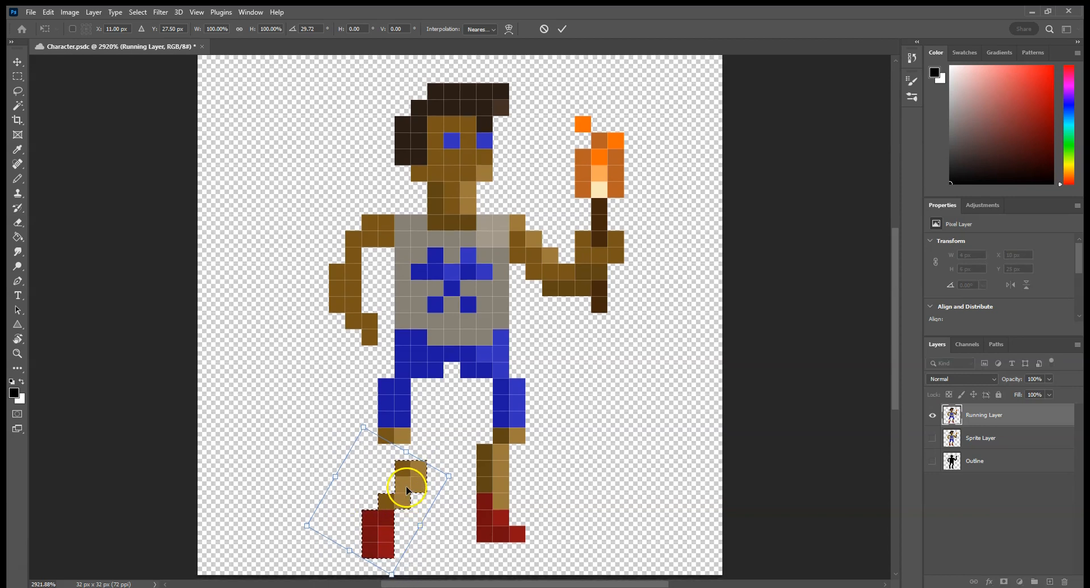
pyautogui.click(562, 28)
pyautogui.moveTo(406, 495); pyautogui.dragTo(366, 472)
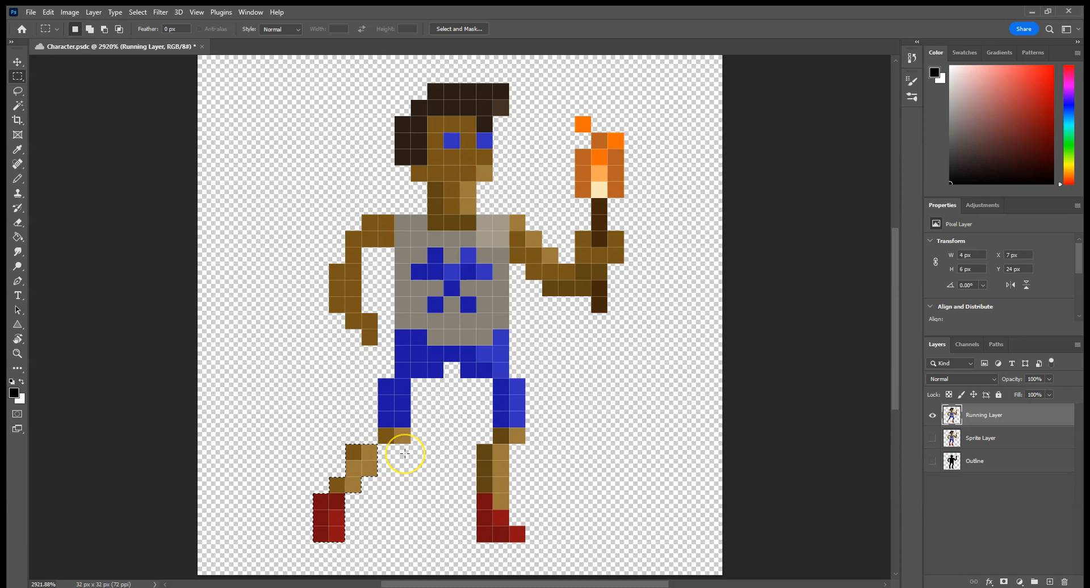
pyautogui.click(396, 425)
# - Select the right lower leg including its red shoe and delete it from Running Layer
pyautogui.moveTo(467, 445); pyautogui.dragTo(558, 542)
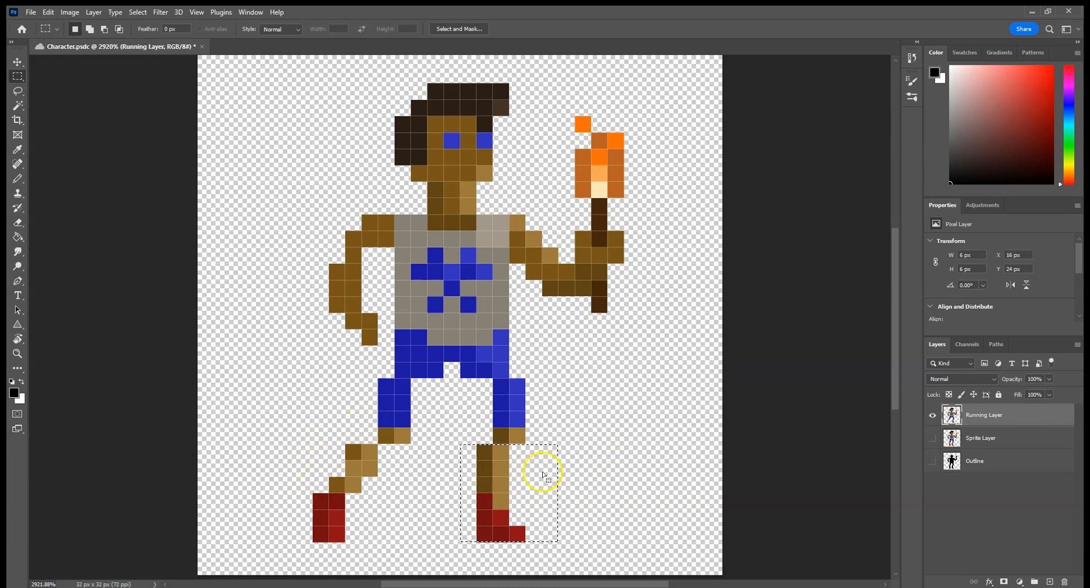
pyautogui.hotkey('ctrl', 't')
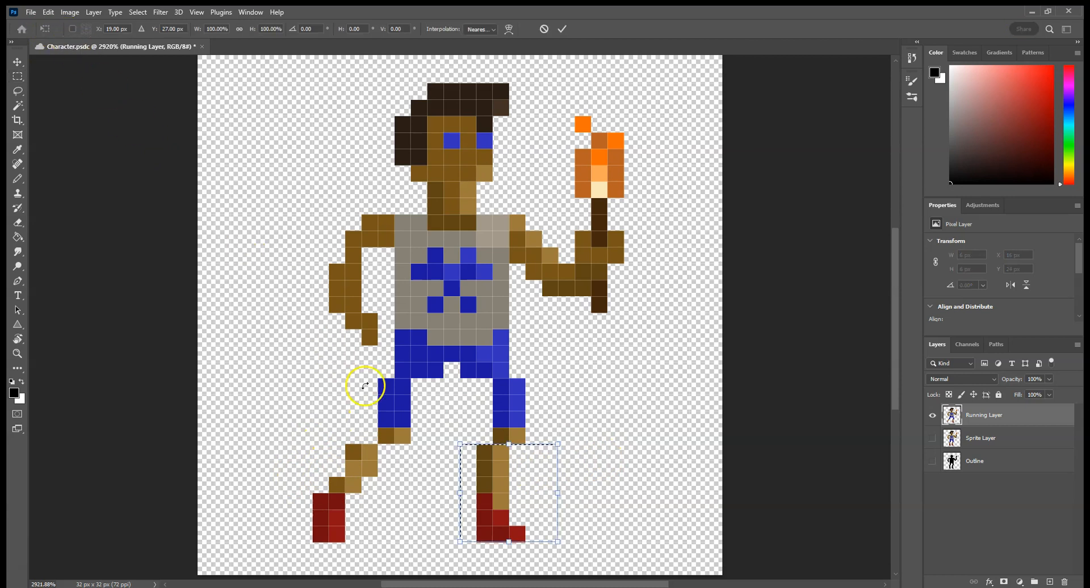
pyautogui.moveTo(583, 537); pyautogui.dragTo(596, 487)
pyautogui.hotkey('ctrl', 'z')
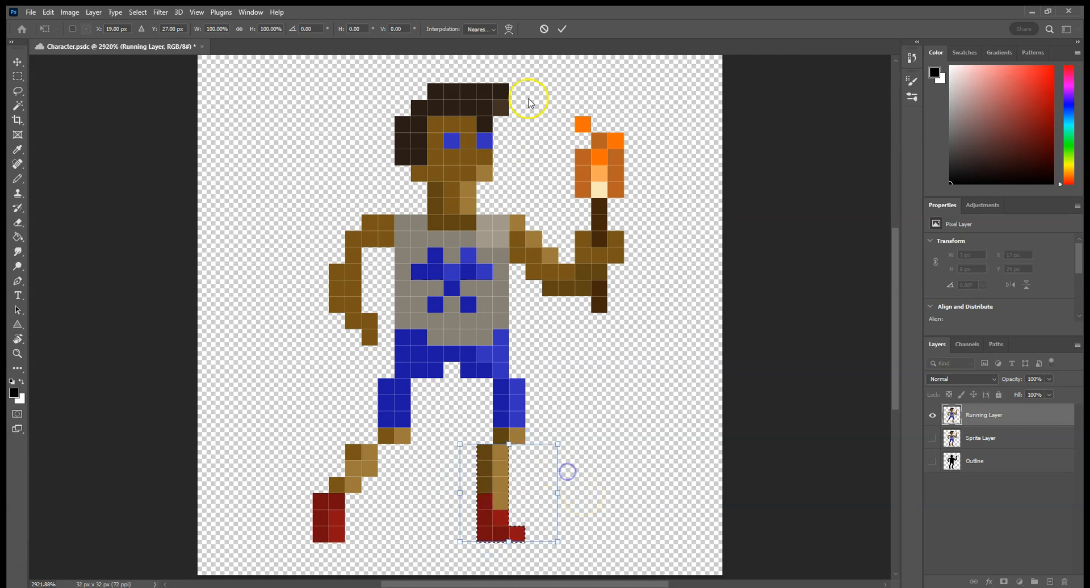
pyautogui.click(543, 29)
pyautogui.press('Delete')
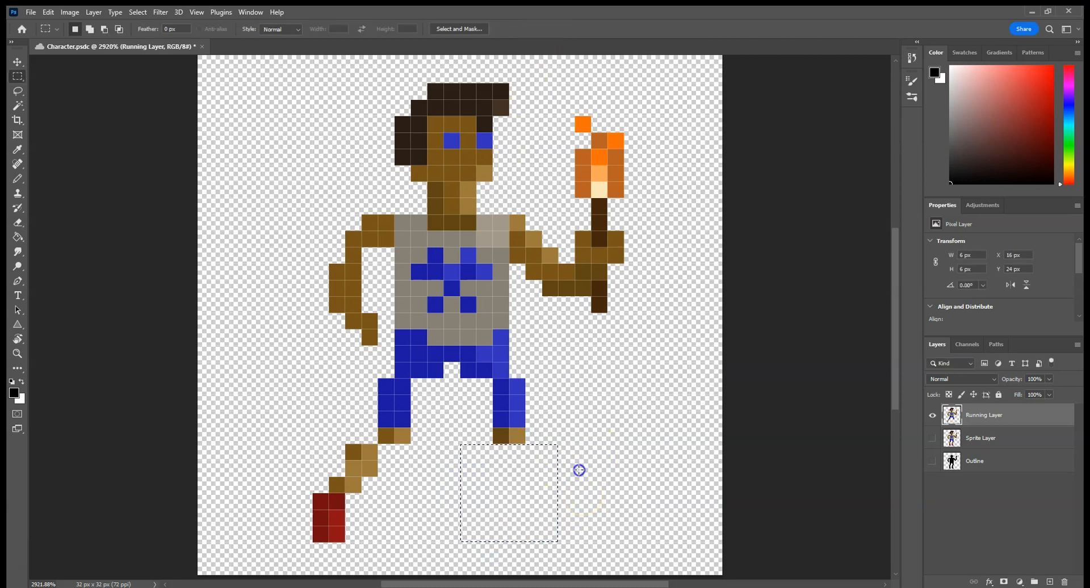
# - Duplicate the left lower leg and place the copy beneath the right knee at X 17 px, Y 24 px
pyautogui.moveTo(301, 431); pyautogui.dragTo(373, 540)
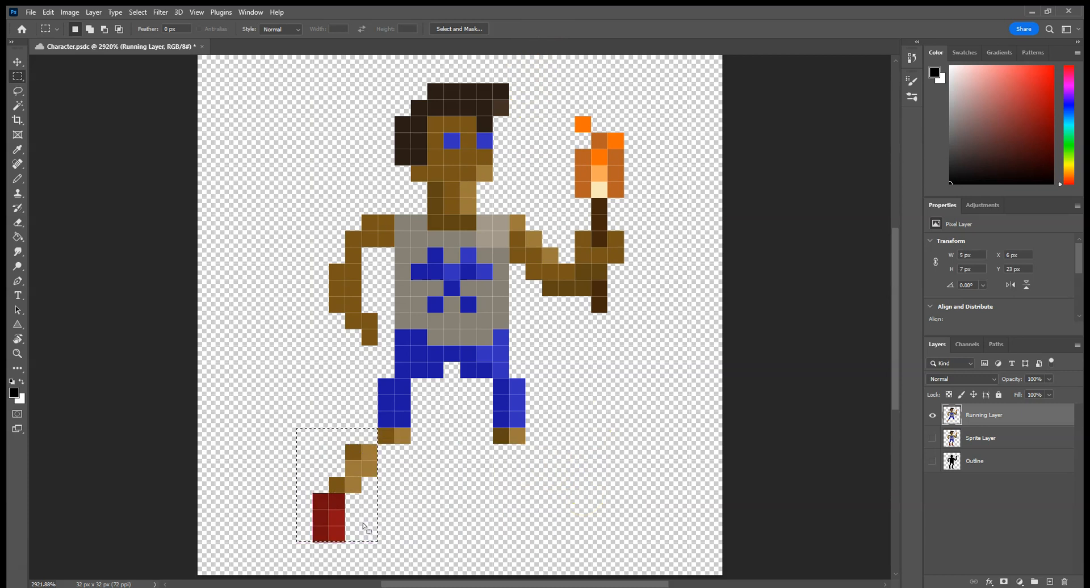
pyautogui.click(16, 61)
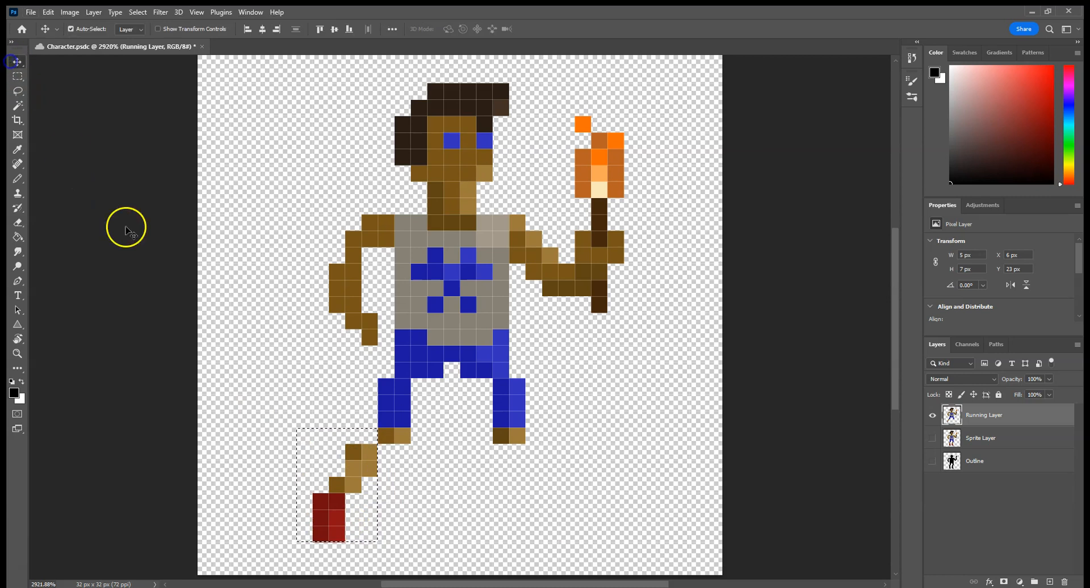
pyautogui.moveTo(329, 515); pyautogui.dragTo(501, 517)
# - Try rotating the copied lower leg 90° clockwise, and undo the rotation
pyautogui.click(48, 12)
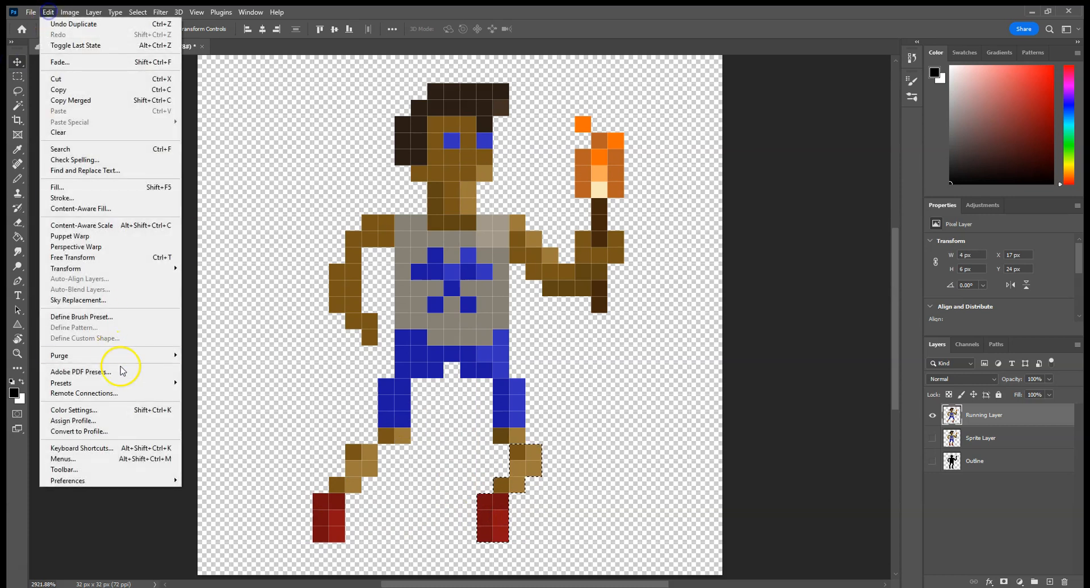
pyautogui.click(102, 268)
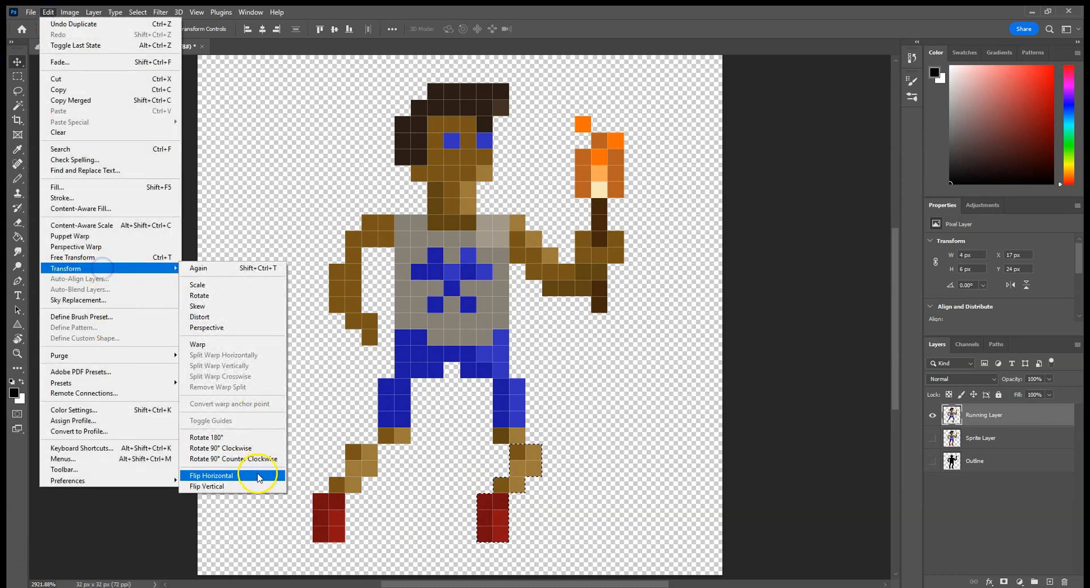
pyautogui.click(254, 455)
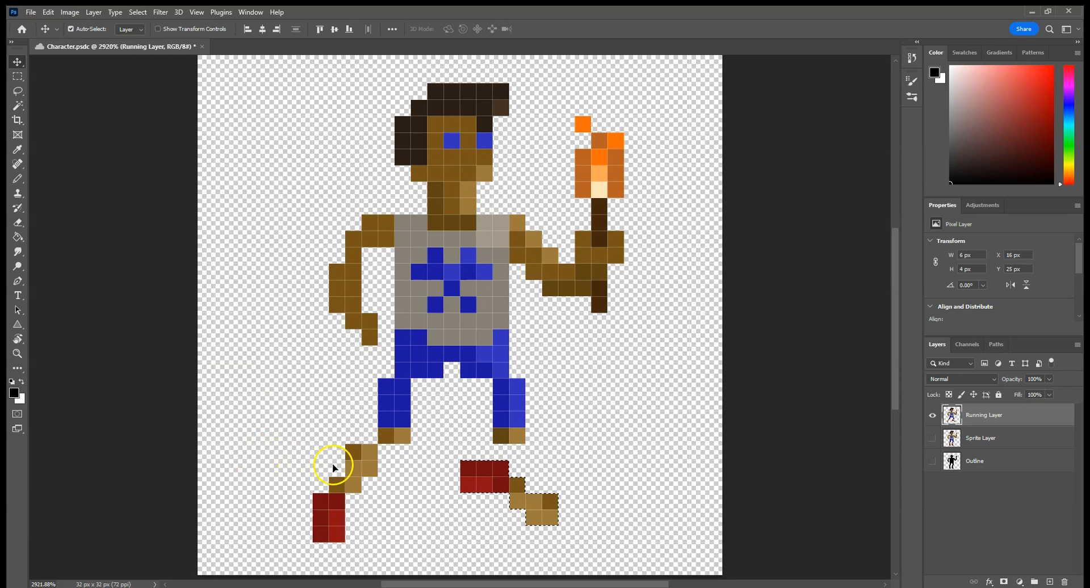
pyautogui.hotkey('ctrl', 'z')
# - Rotate the copied lower leg 90° counterclockwise and move it below the right knee to X 19 px, Y 24 px
pyautogui.click(43, 16)
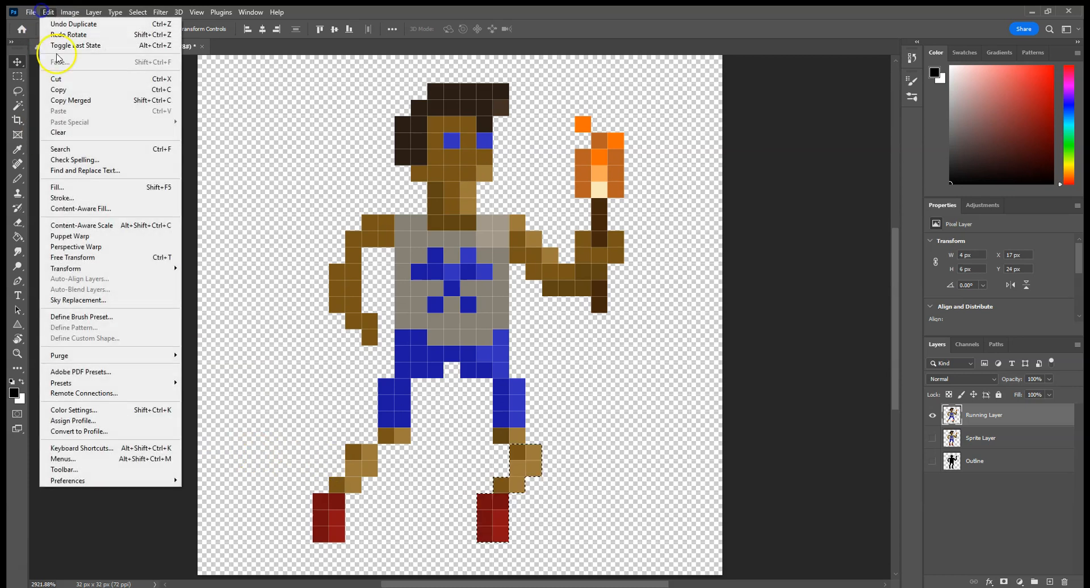
pyautogui.click(89, 268)
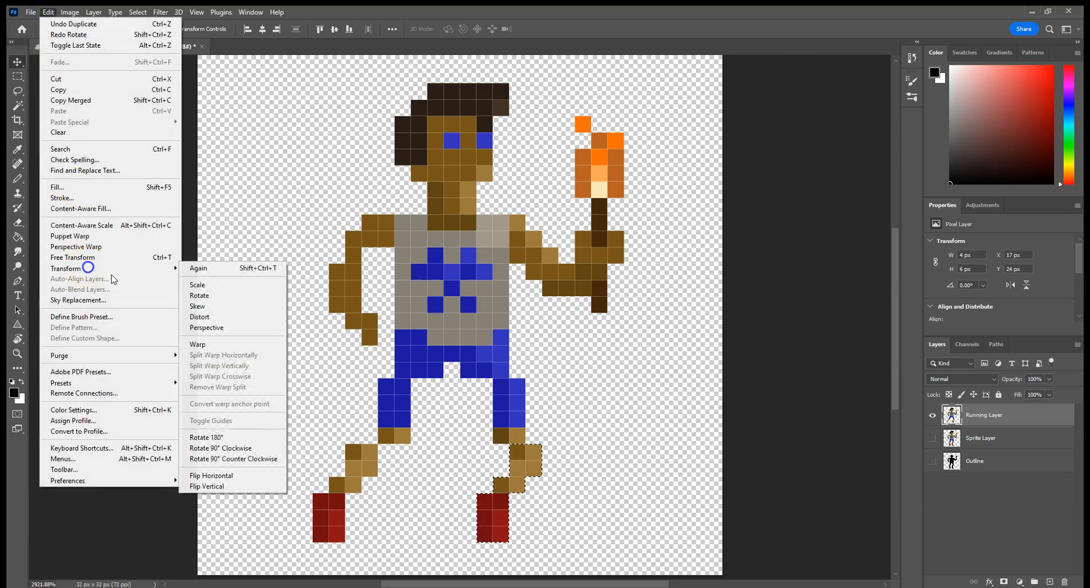
pyautogui.click(227, 459)
pyautogui.moveTo(480, 498); pyautogui.dragTo(582, 499)
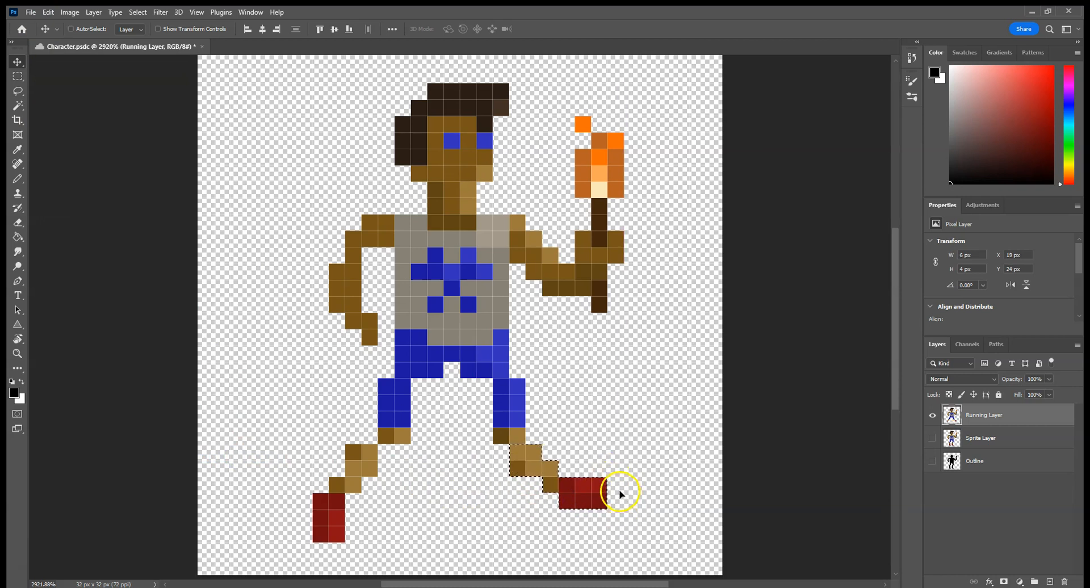
# - Rotate the copied right lower leg about 4.66° clockwise with Free Transform, apply it, and clear the selection
pyautogui.hotkey('ctrl', 't')
pyautogui.moveTo(620, 515); pyautogui.dragTo(616, 521)
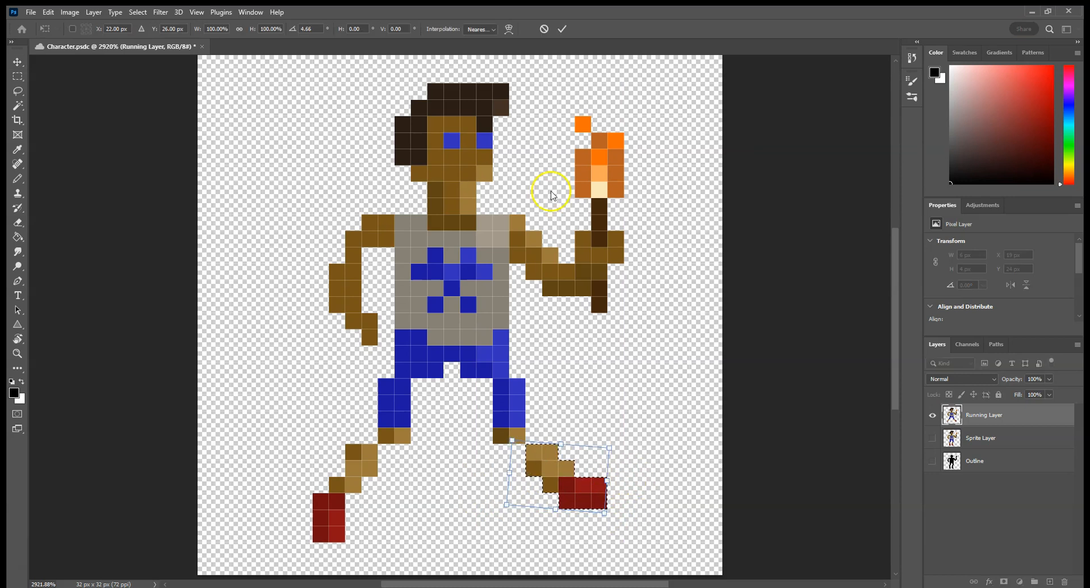
pyautogui.click(563, 29)
pyautogui.click(601, 379)
pyautogui.click(567, 489)
pyautogui.click(569, 417)
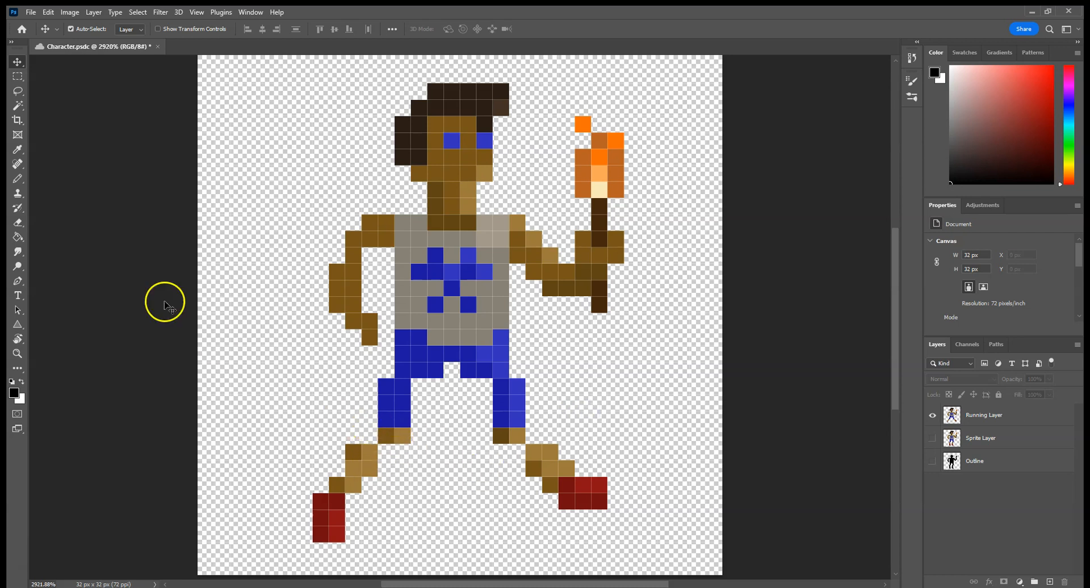
# - Sample the left knee's darker brown and, on Running Layer, pencil in one connecting pixel below each knee
pyautogui.press('i')
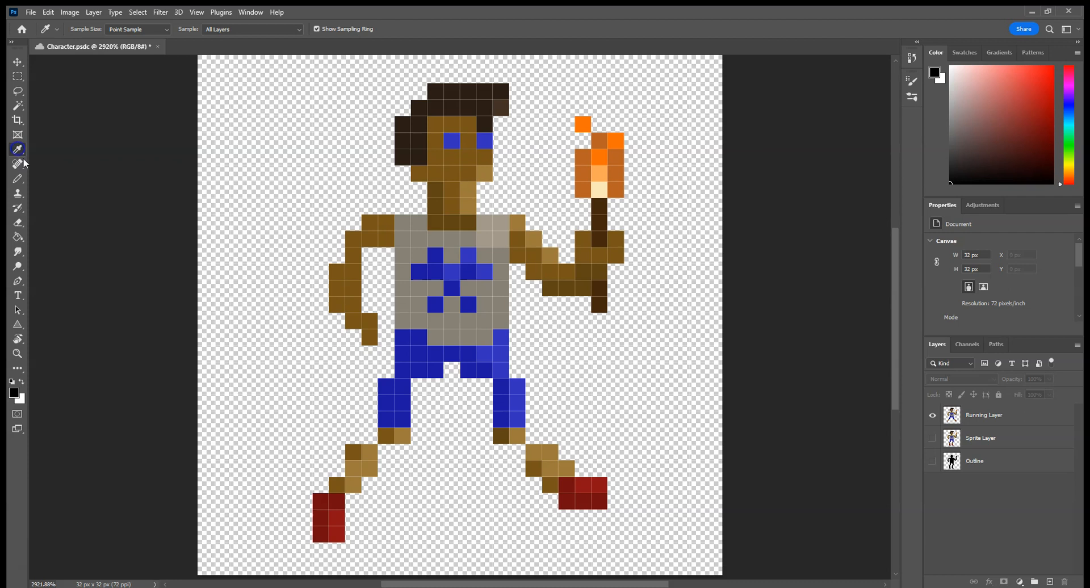
pyautogui.click(390, 432)
pyautogui.press('b')
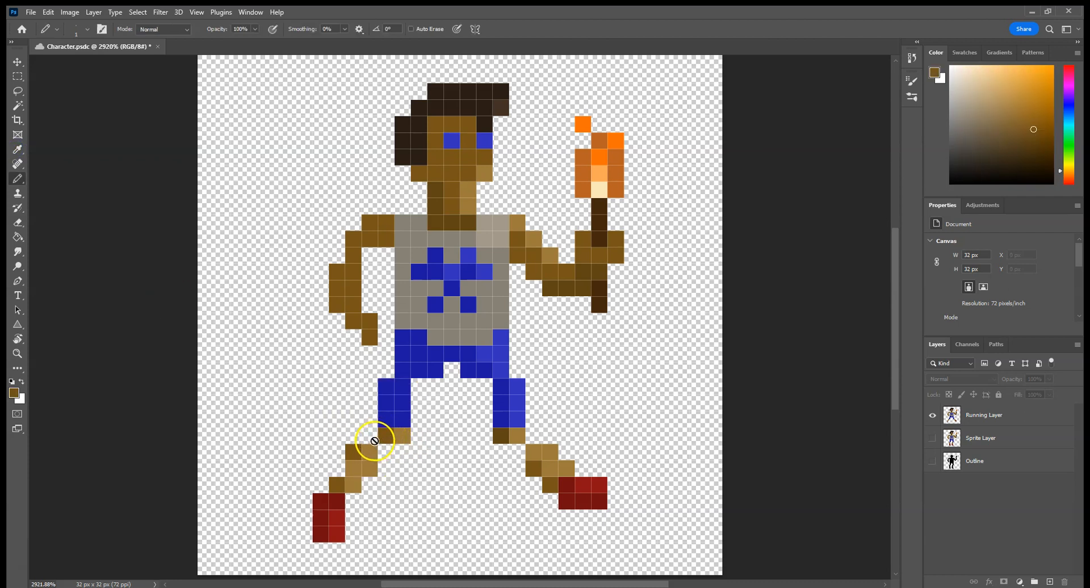
pyautogui.click(994, 416)
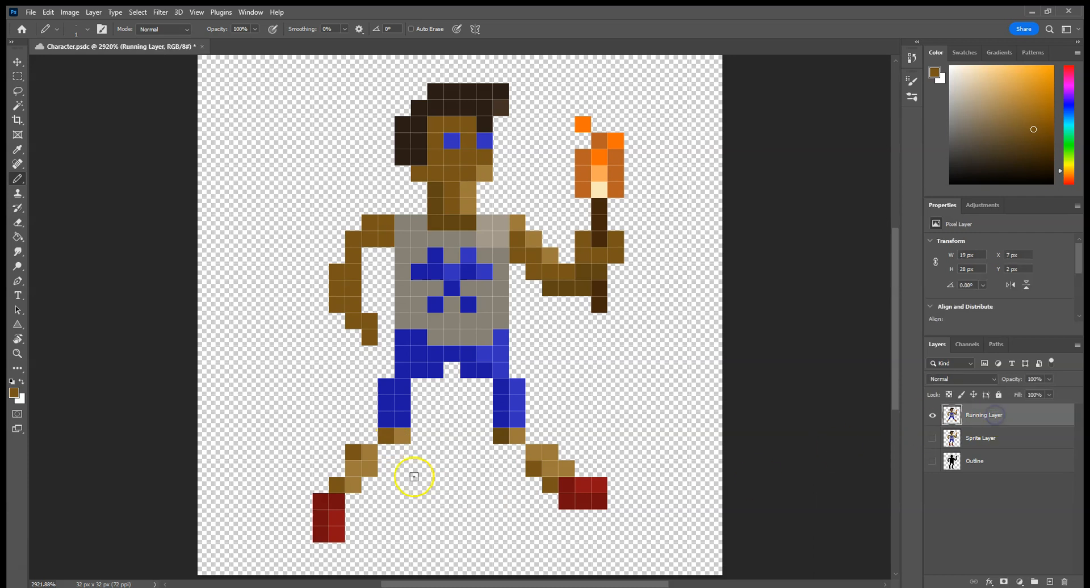
pyautogui.click(382, 447)
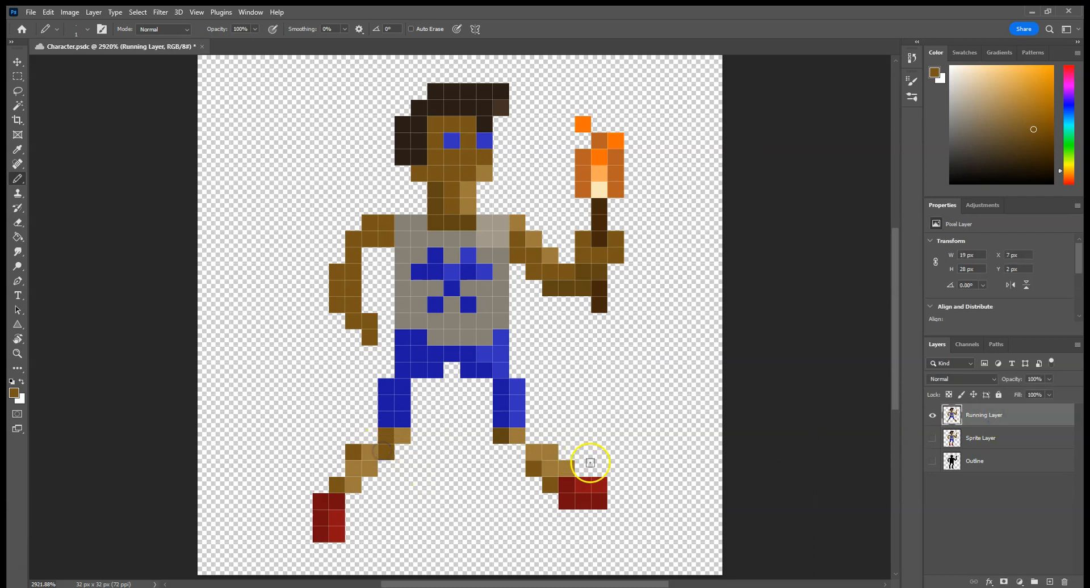
pyautogui.click(516, 452)
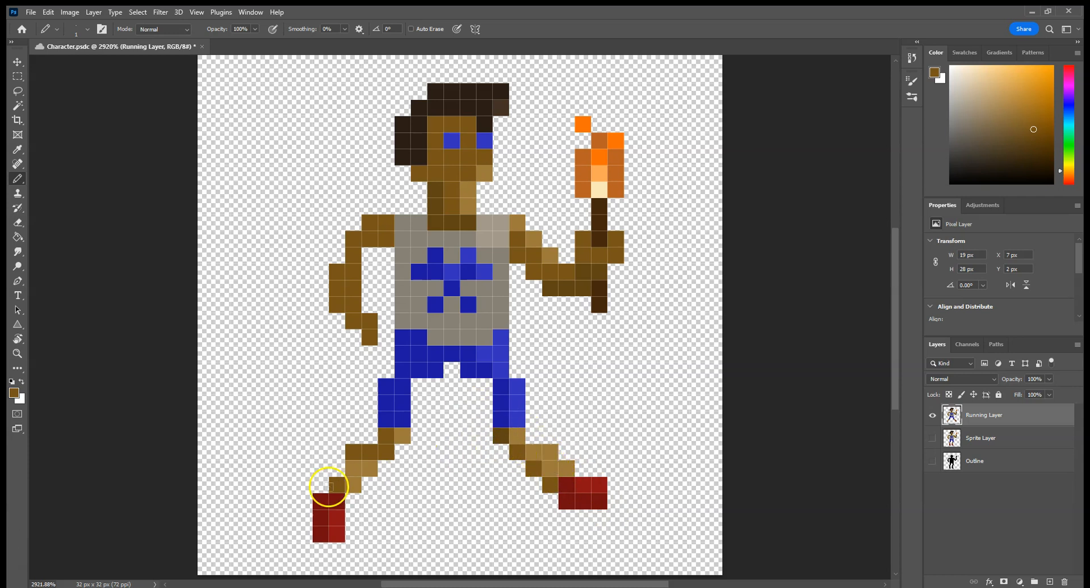
# - Fill out both lower legs with the sampled light brown, erase the left leg's protruding outer pixel, and save the document
pyautogui.keyDown('alt'); pyautogui.click(361, 470); pyautogui.keyUp('alt')
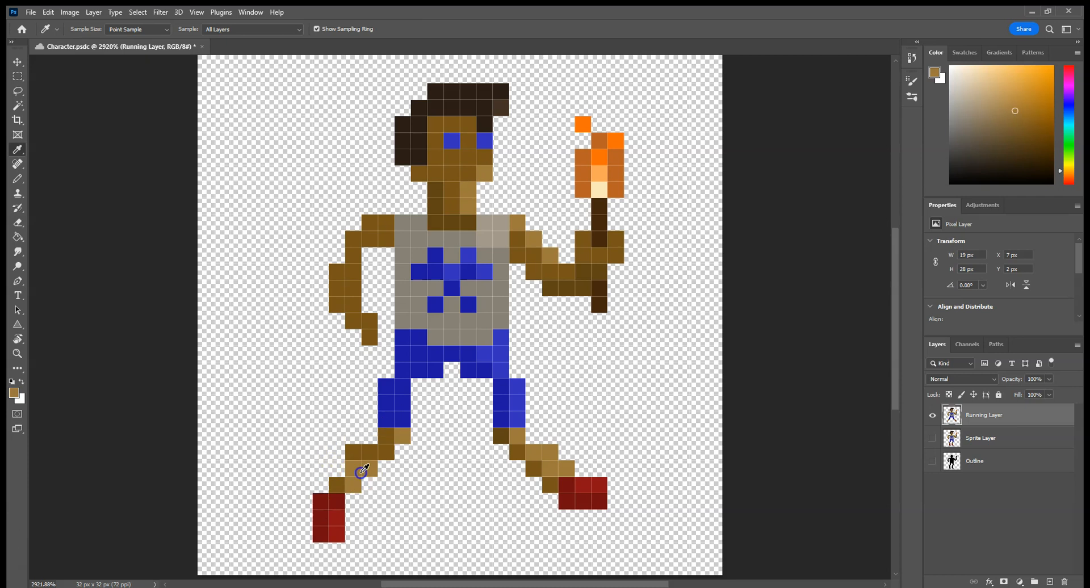
pyautogui.click(534, 438)
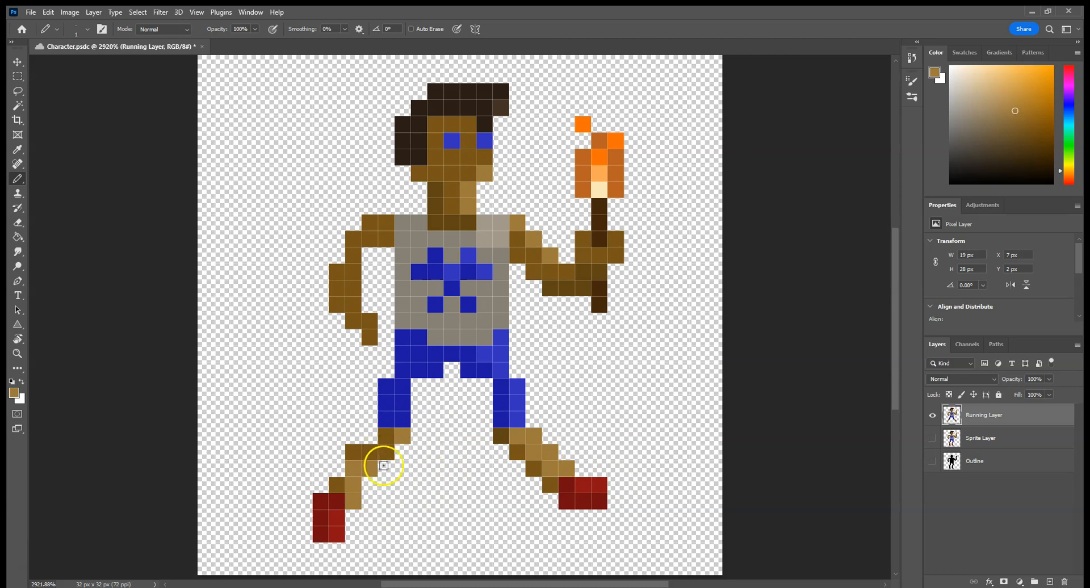
pyautogui.click(402, 452)
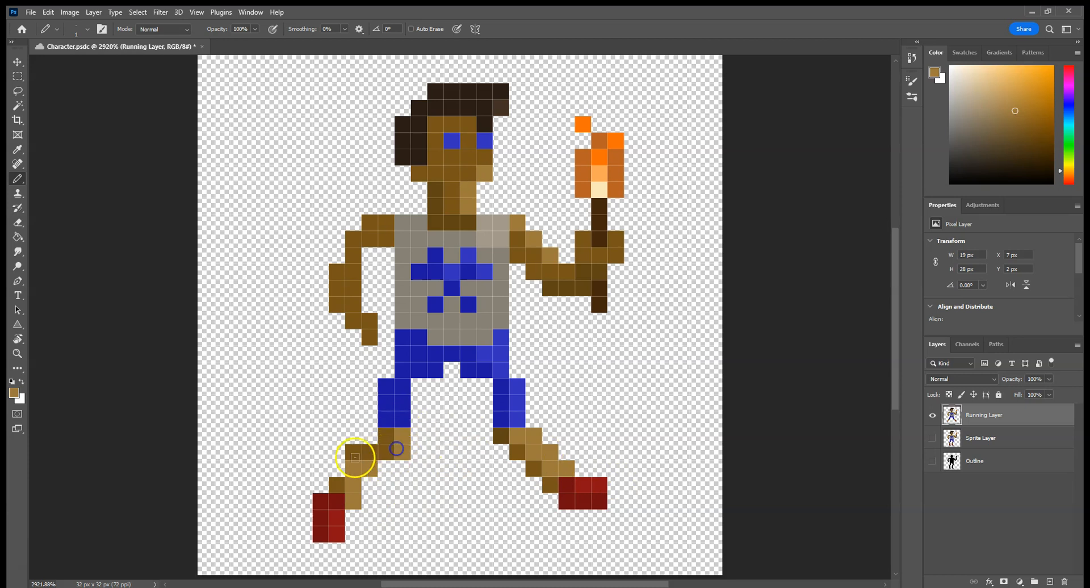
pyautogui.click(385, 467)
pyautogui.press('e')
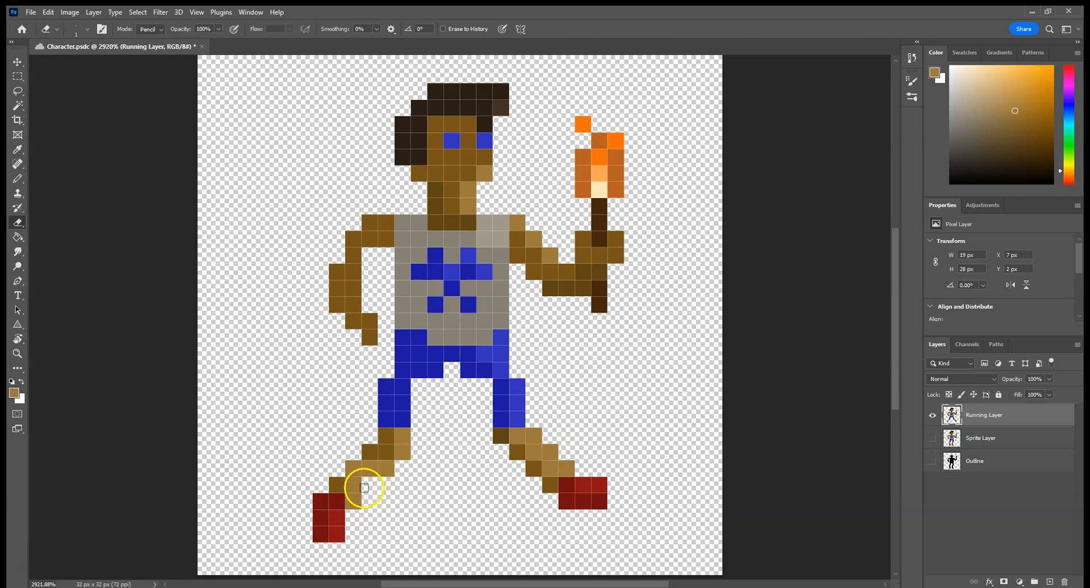
pyautogui.press('b')
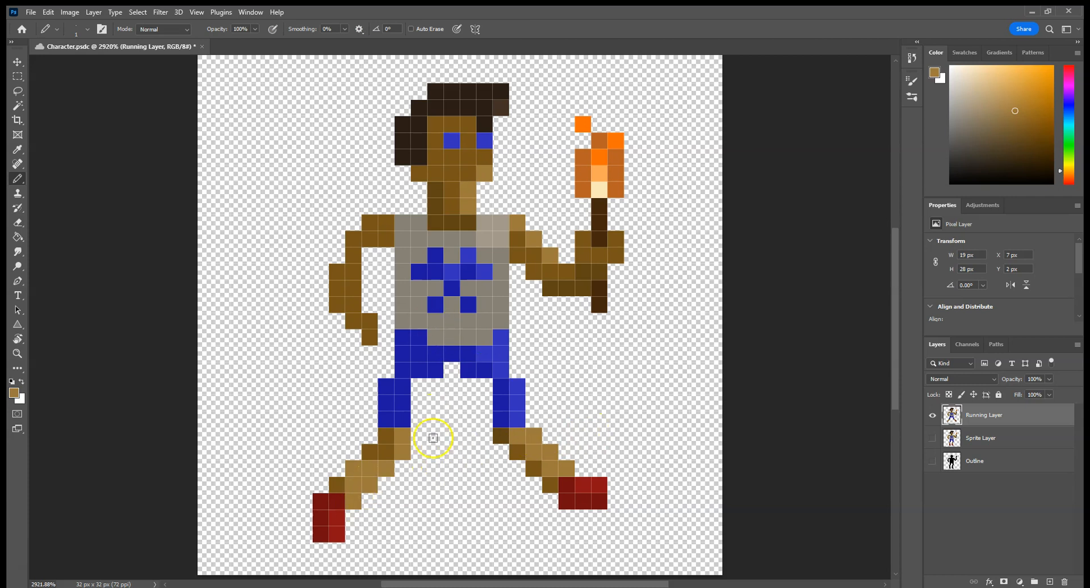
pyautogui.hotkey('ctrl', 's')
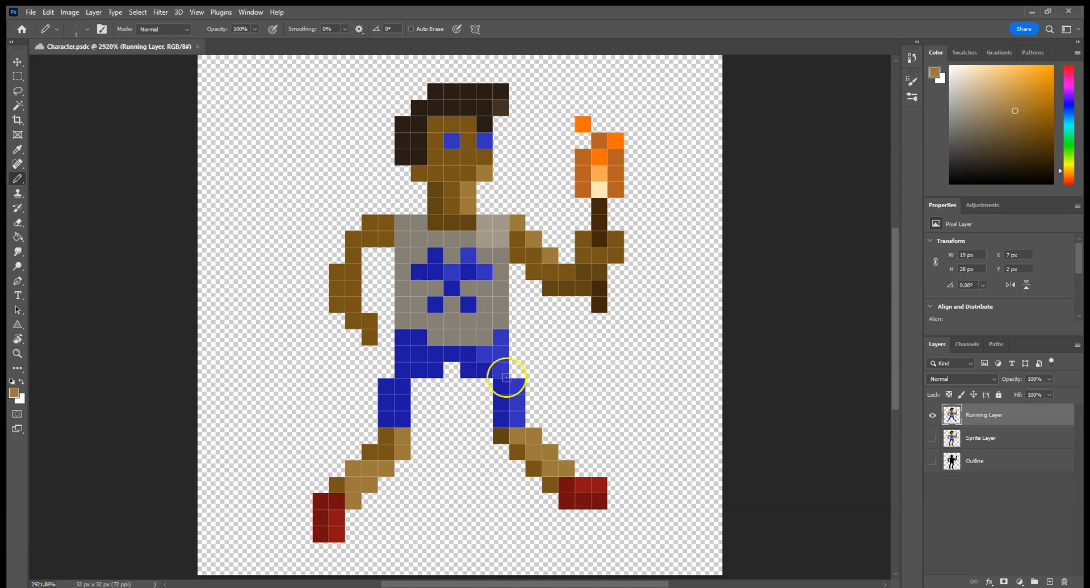
# - Sample the dark blue of the shorts and pencil one pixel on the inner side of each upper thigh
pyautogui.press('i')
pyautogui.click(424, 369)
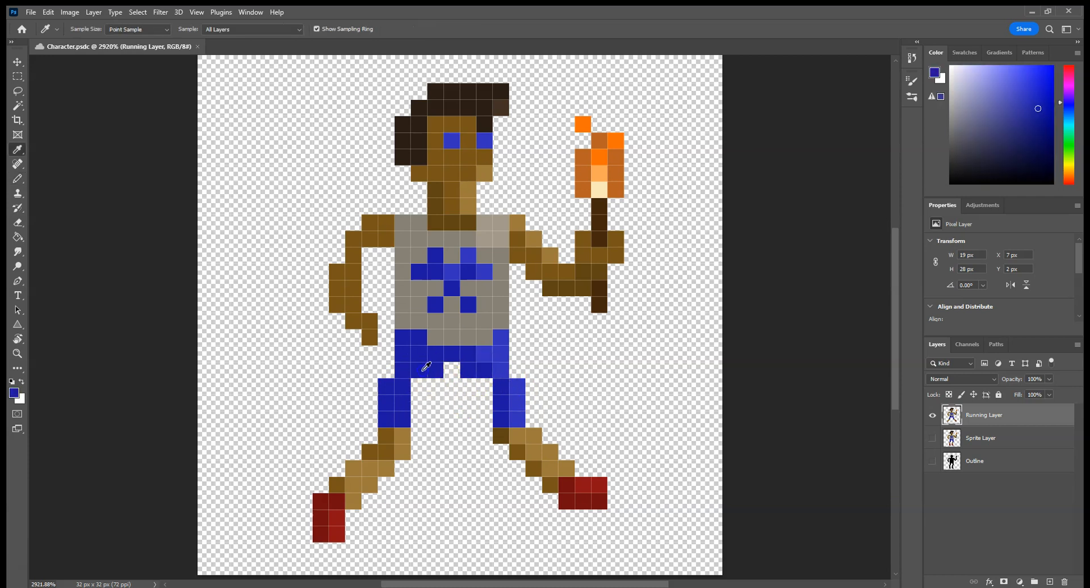
pyautogui.press('b')
pyautogui.click(418, 388)
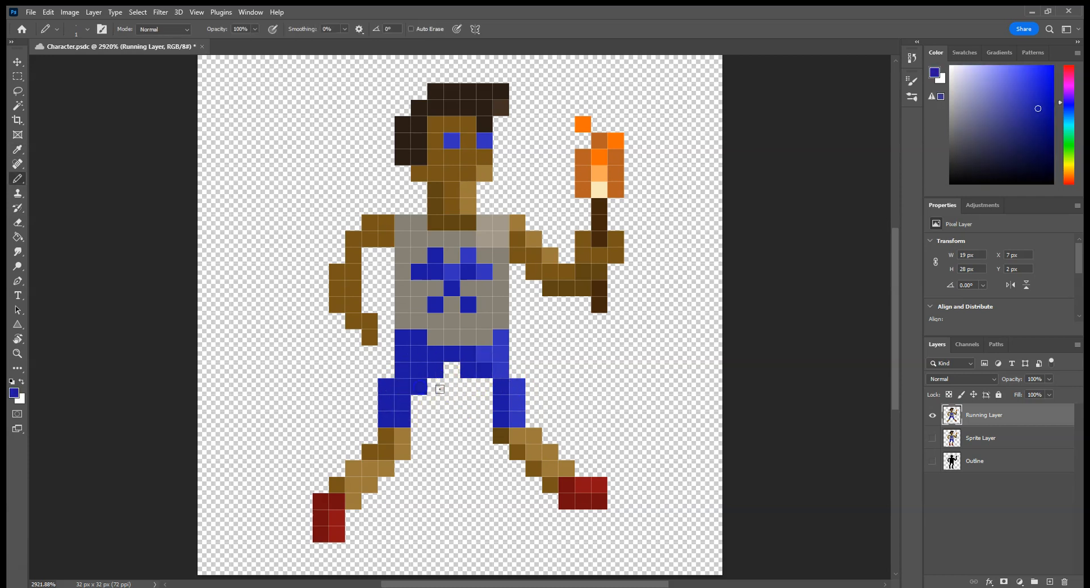
pyautogui.click(484, 388)
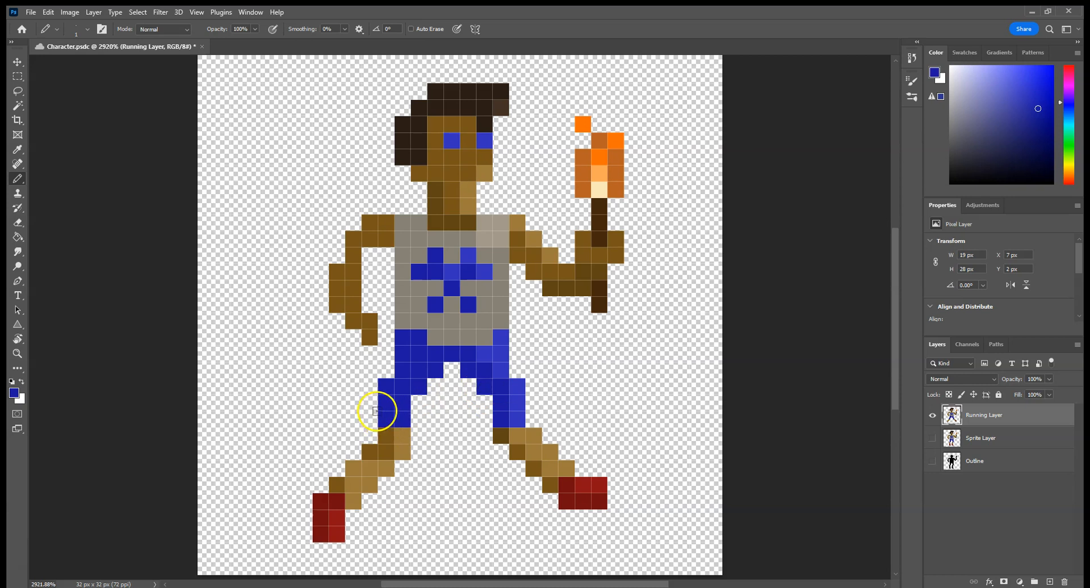
# - Erase the outer top pixel of each thigh and thicken the left thigh's inner side with dark blue pixels
pyautogui.press('e')
pyautogui.click(386, 386)
pyautogui.click(519, 385)
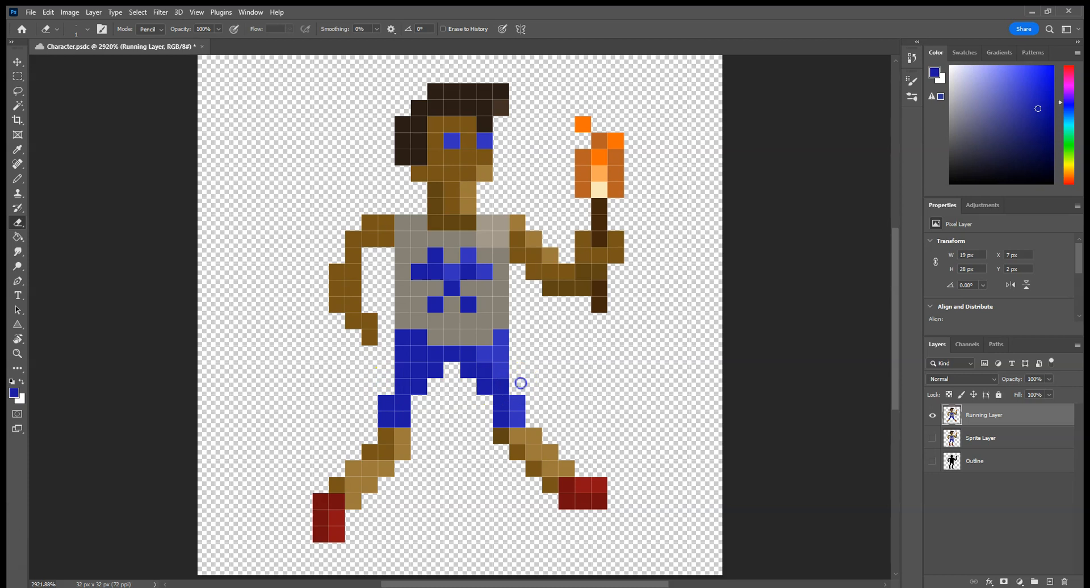
pyautogui.press('b')
pyautogui.click(419, 405)
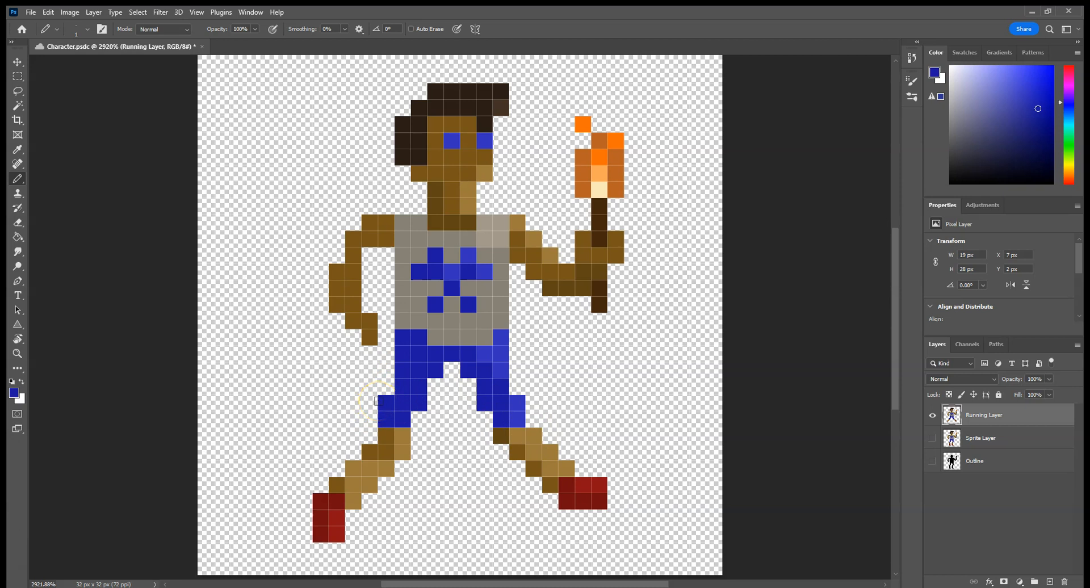
# - Erase the left thigh's outermost upper pixel, and undo the erasure
pyautogui.press('e')
pyautogui.click(463, 406)
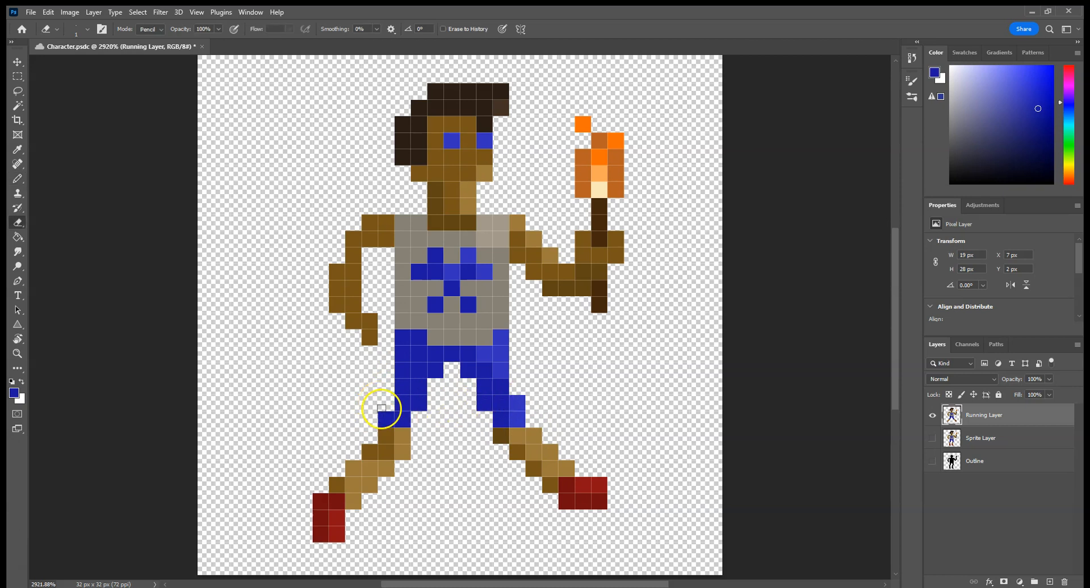
pyautogui.hotkey('ctrl', 'z')
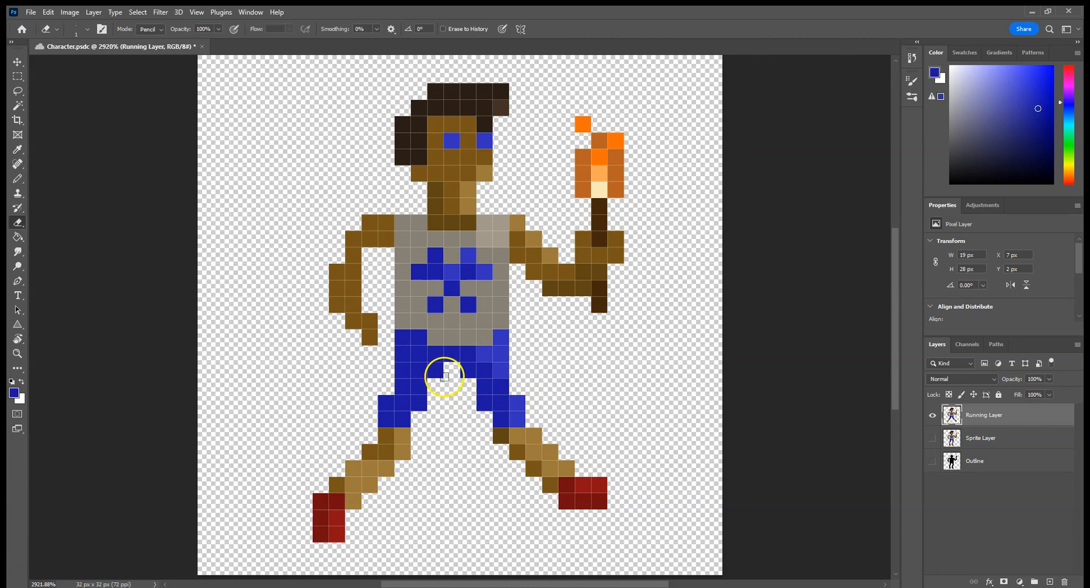
# - Fill the crotch and inner left thigh with dark blue pixels and erase only the upper outer pixel of the left shorts leg
pyautogui.press('b')
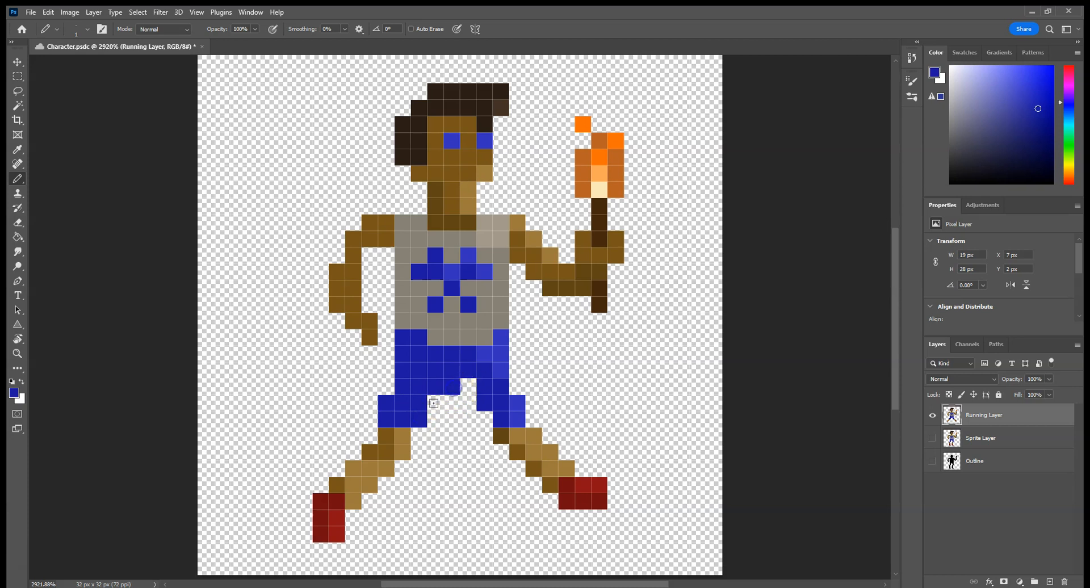
pyautogui.press('e')
pyautogui.click(386, 403)
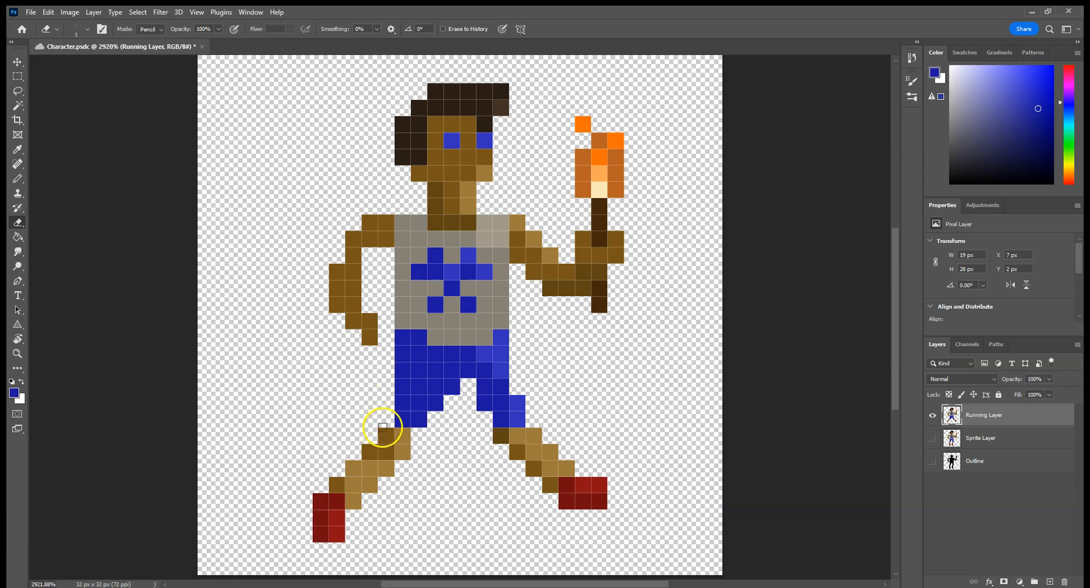
pyautogui.hotkey('ctrl', 'z')
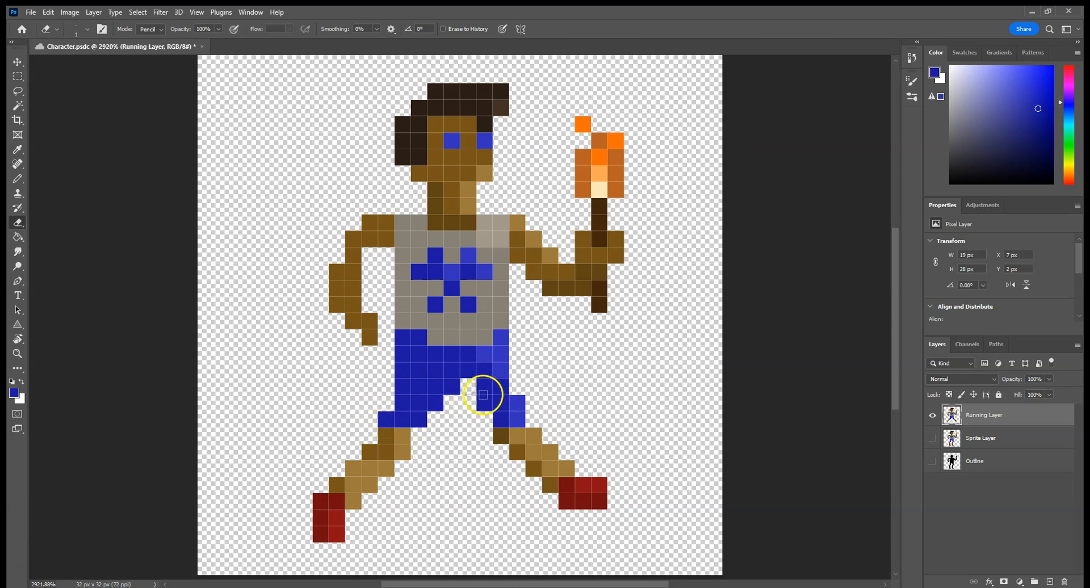
# - Sample the shorts' lighter blue and pencil a diagonal highlight along the inner edge of the left thigh
pyautogui.press('i')
pyautogui.click(501, 356)
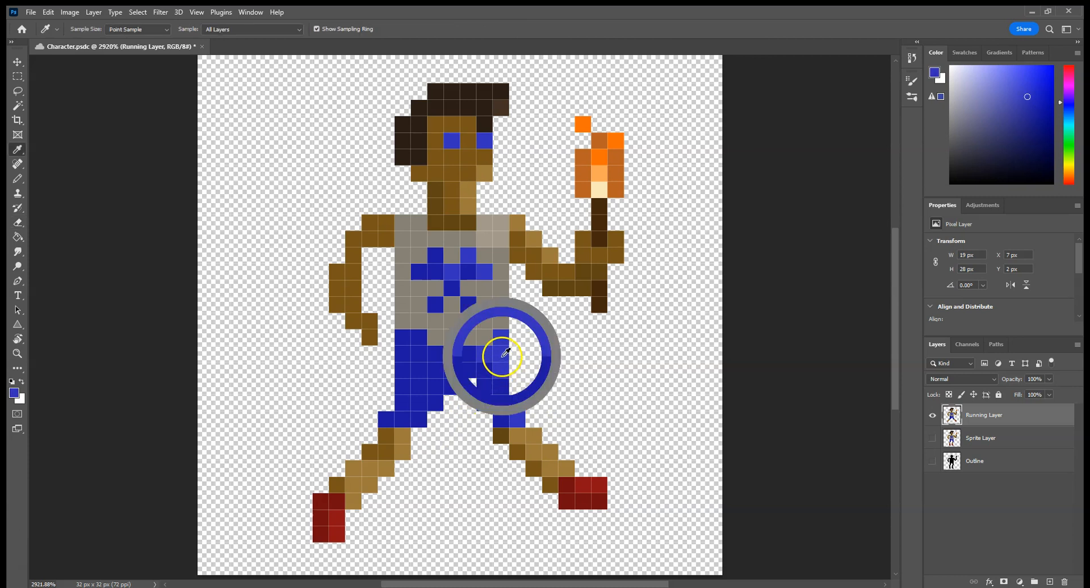
pyautogui.press('b')
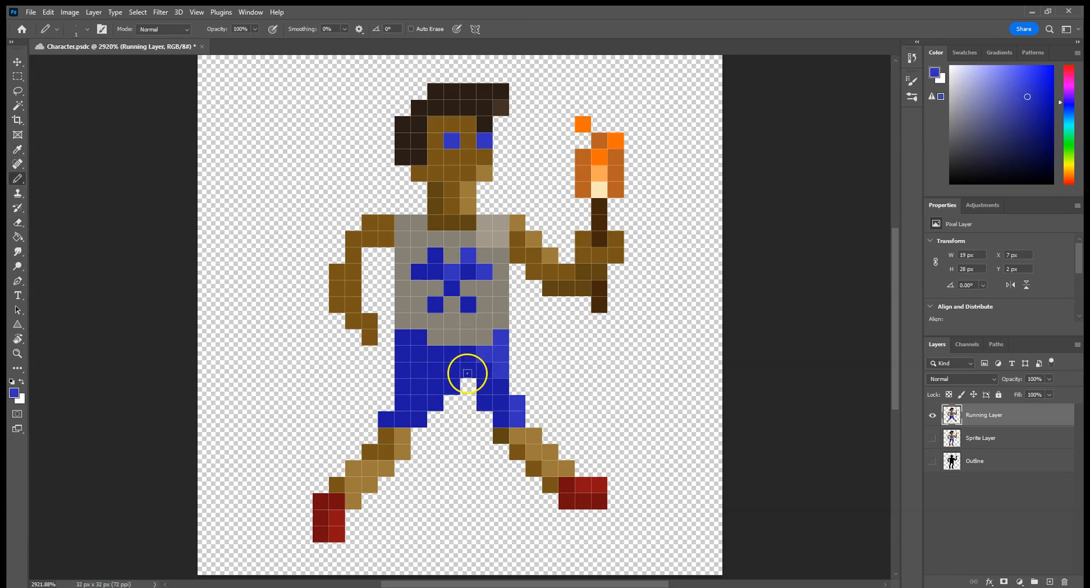
pyautogui.moveTo(452, 383); pyautogui.dragTo(433, 402)
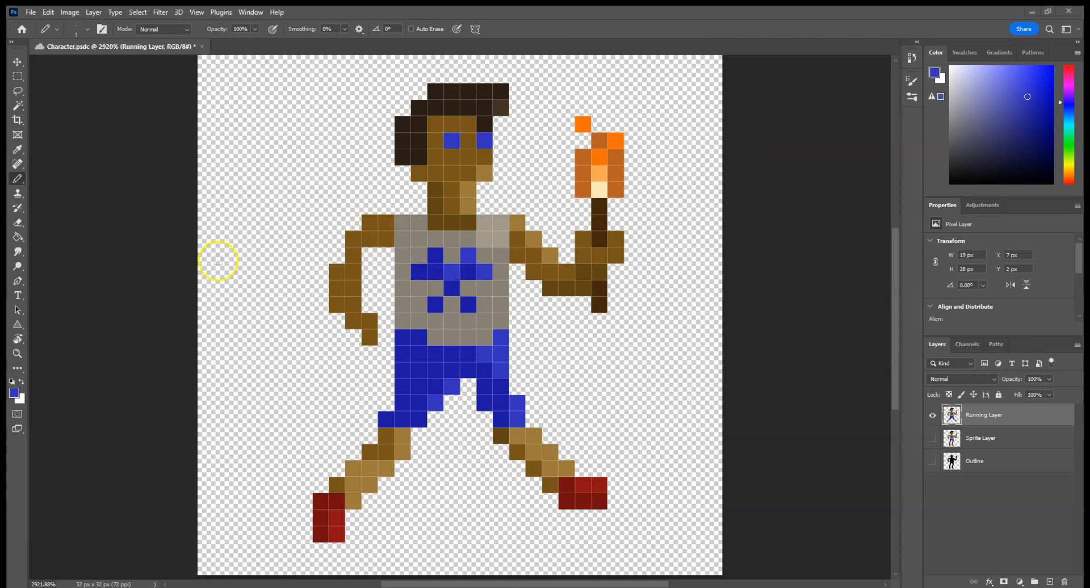
# - Select the left arm below the shoulder, rotate it about -67°, and place it across the chest, clearing the selection
pyautogui.click(17, 75)
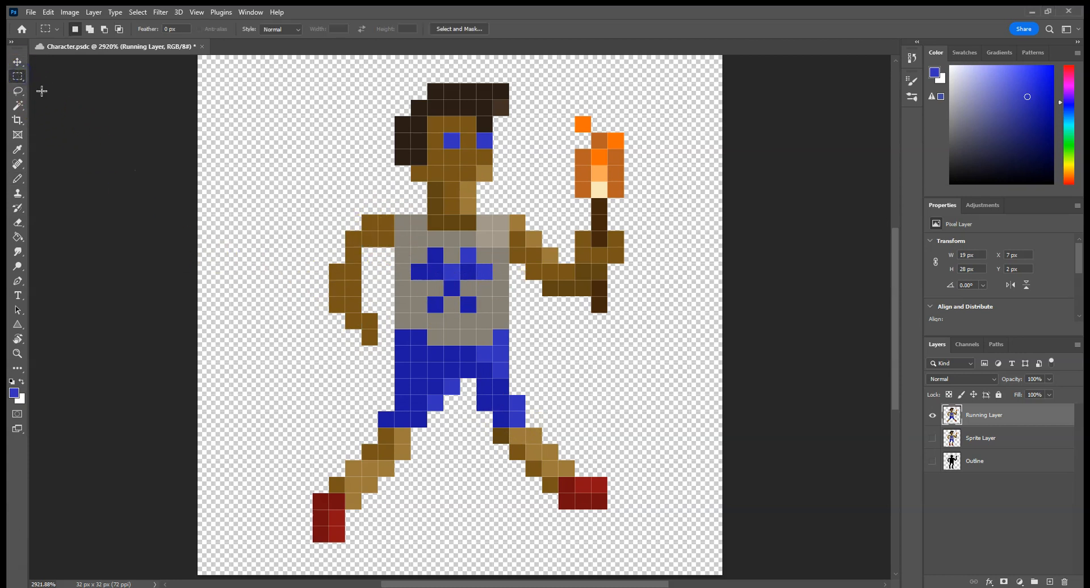
pyautogui.moveTo(313, 198); pyautogui.dragTo(375, 347)
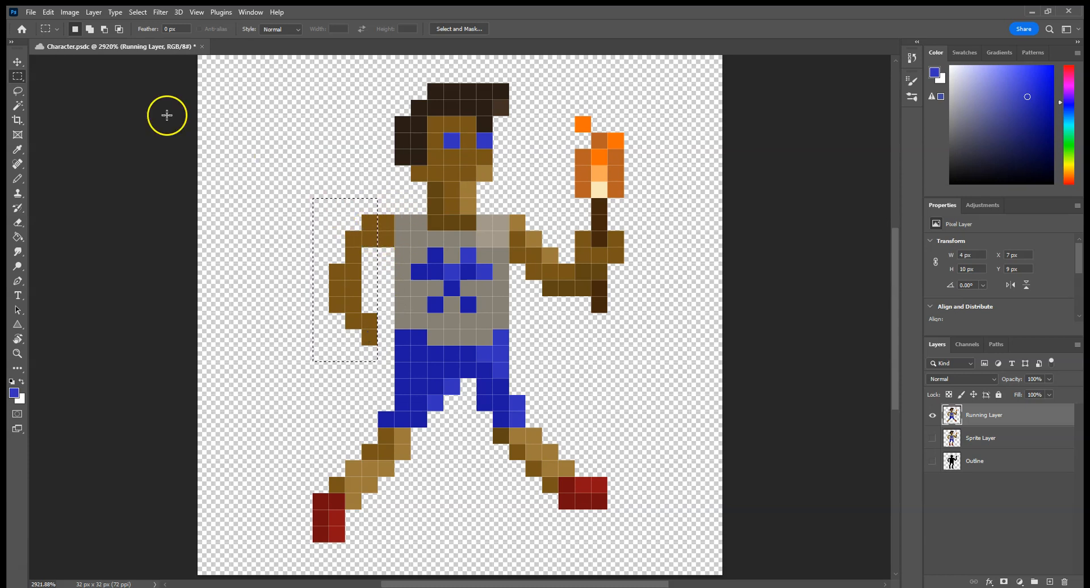
pyautogui.hotkey('ctrl', 't')
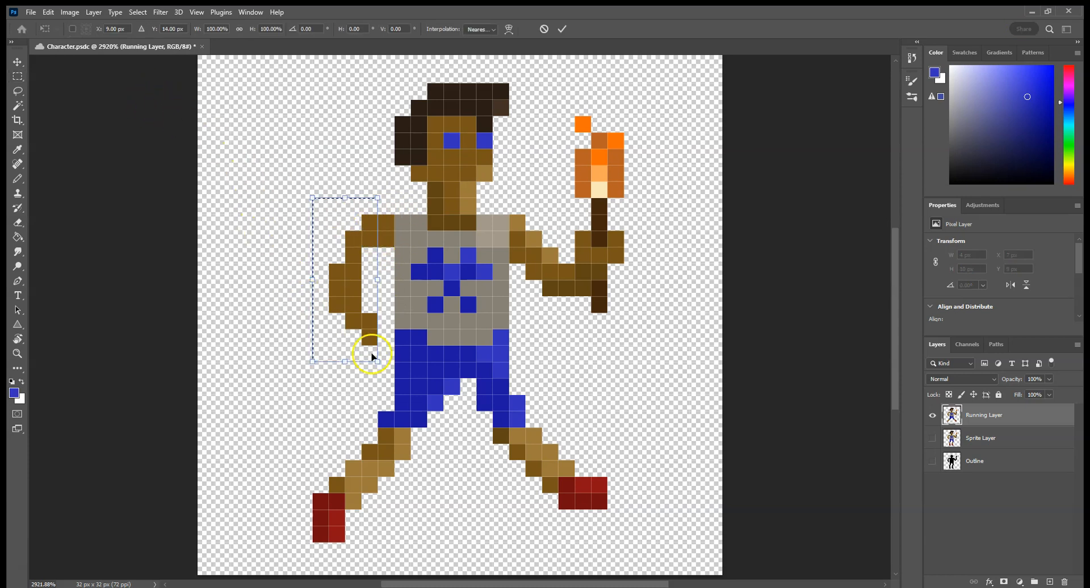
pyautogui.moveTo(398, 359); pyautogui.dragTo(434, 288)
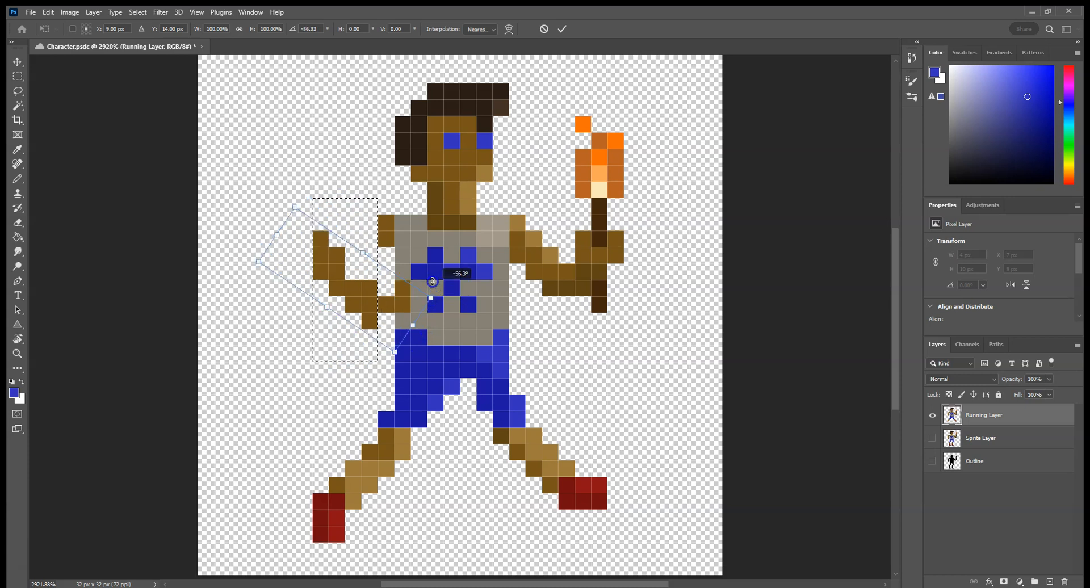
pyautogui.moveTo(431, 276); pyautogui.dragTo(429, 270)
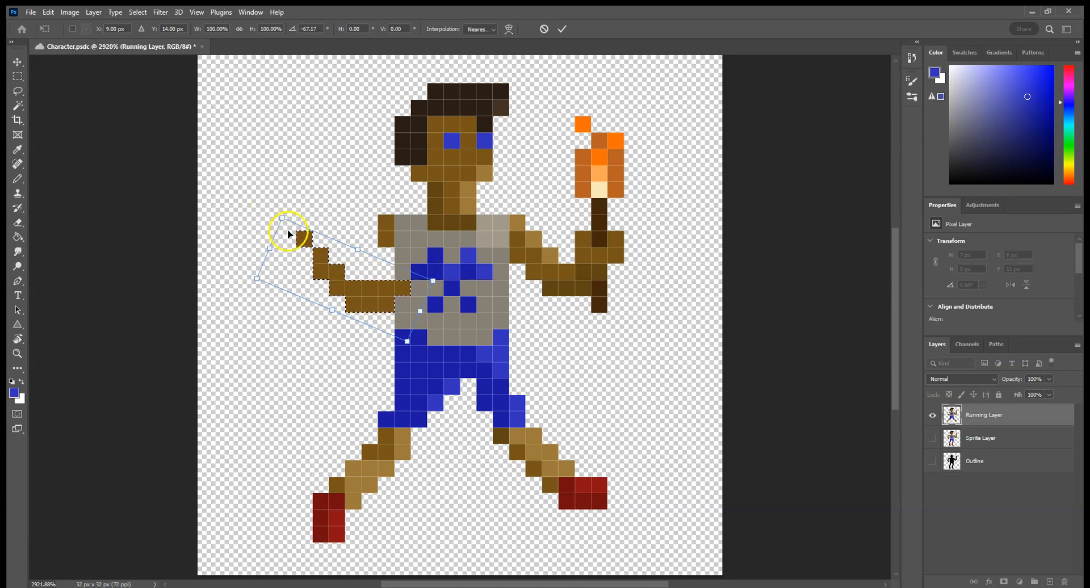
pyautogui.click(562, 28)
pyautogui.moveTo(363, 302); pyautogui.dragTo(432, 301)
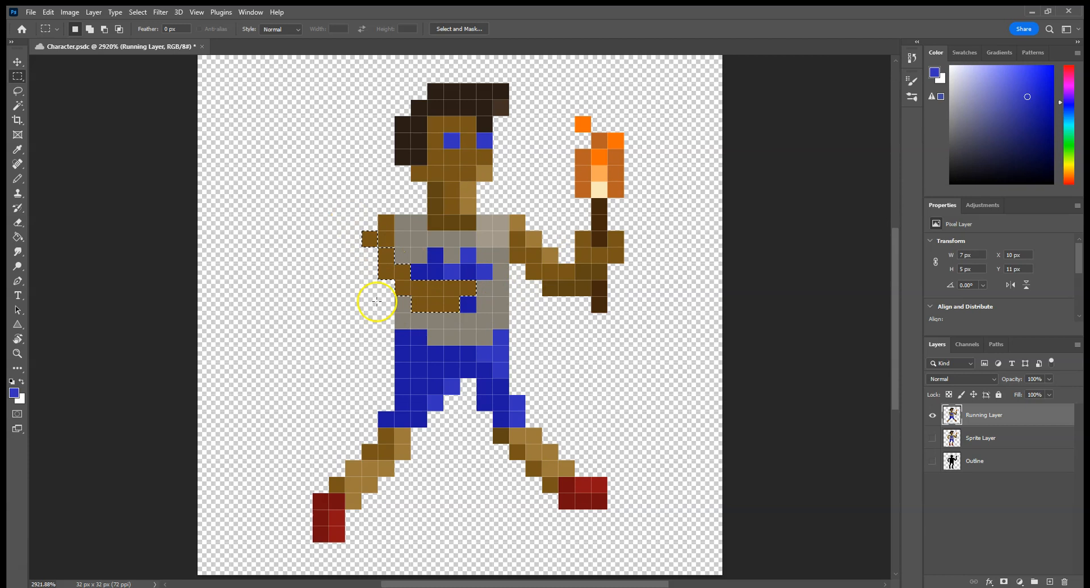
pyautogui.click(437, 208)
# - Sample the arm's brown and pencil in the missing pixels at the left shoulder, upper arm and hand
pyautogui.click(18, 149)
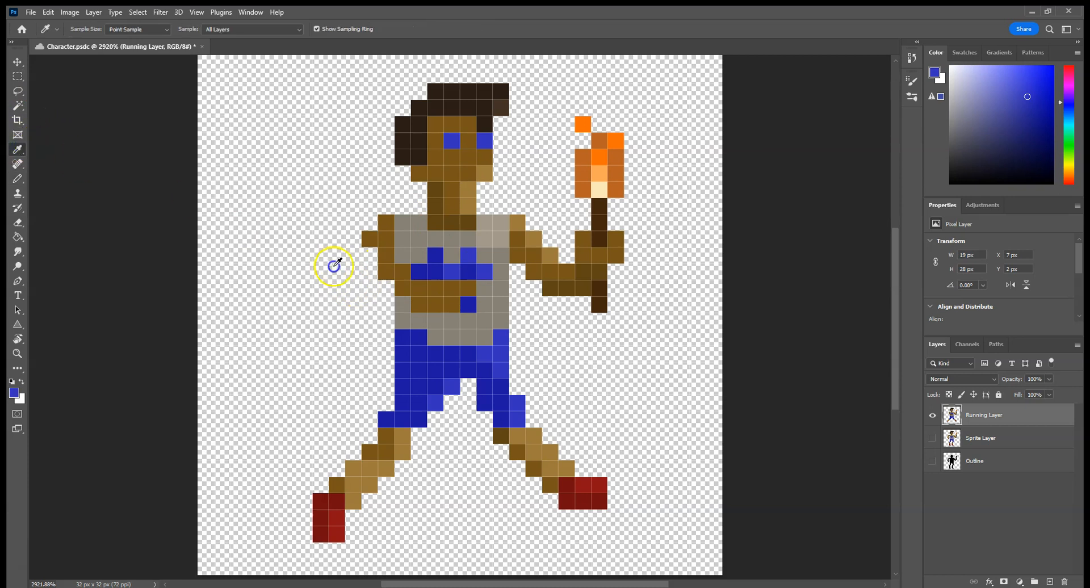
pyautogui.click(442, 287)
pyautogui.press('b')
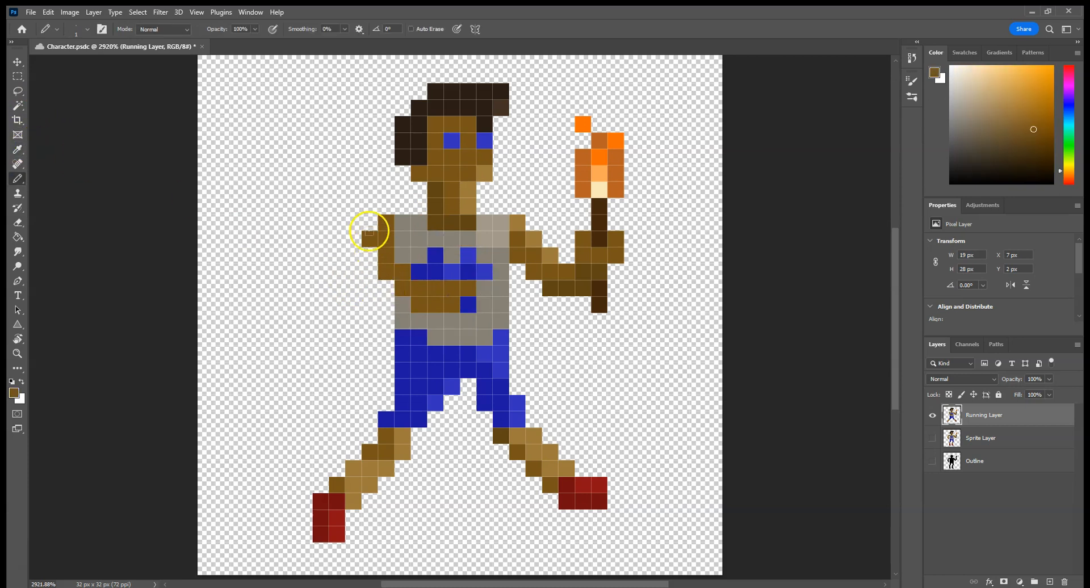
pyautogui.click(371, 225)
pyautogui.click(398, 253)
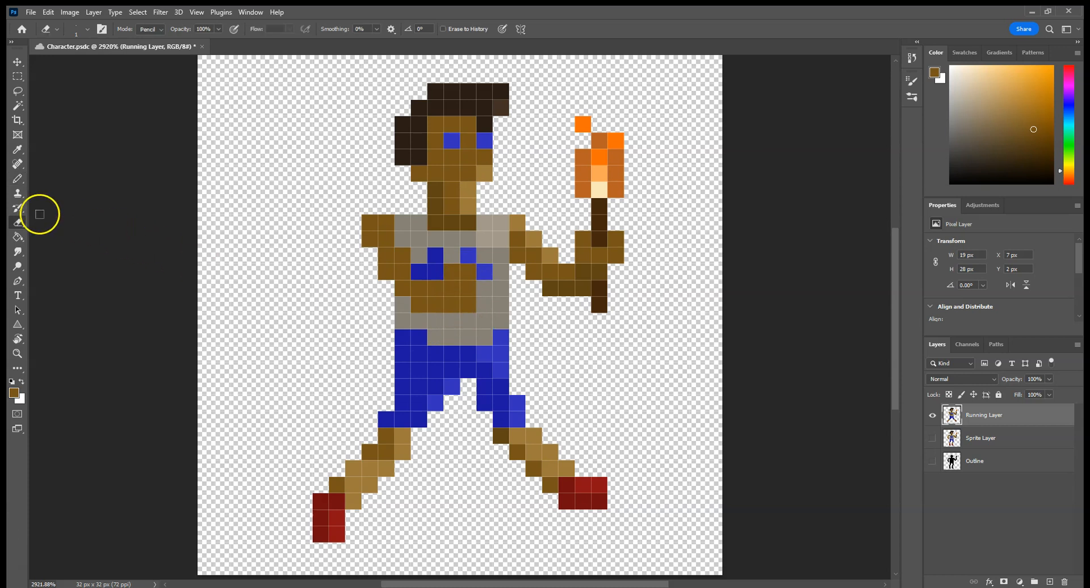
# - Sample the shirt's grey and paint over the surplus brown pixels beneath the hand on the chest
pyautogui.click(18, 151)
pyautogui.moveTo(478, 329); pyautogui.dragTo(414, 316)
pyautogui.press('b')
pyautogui.click(432, 313)
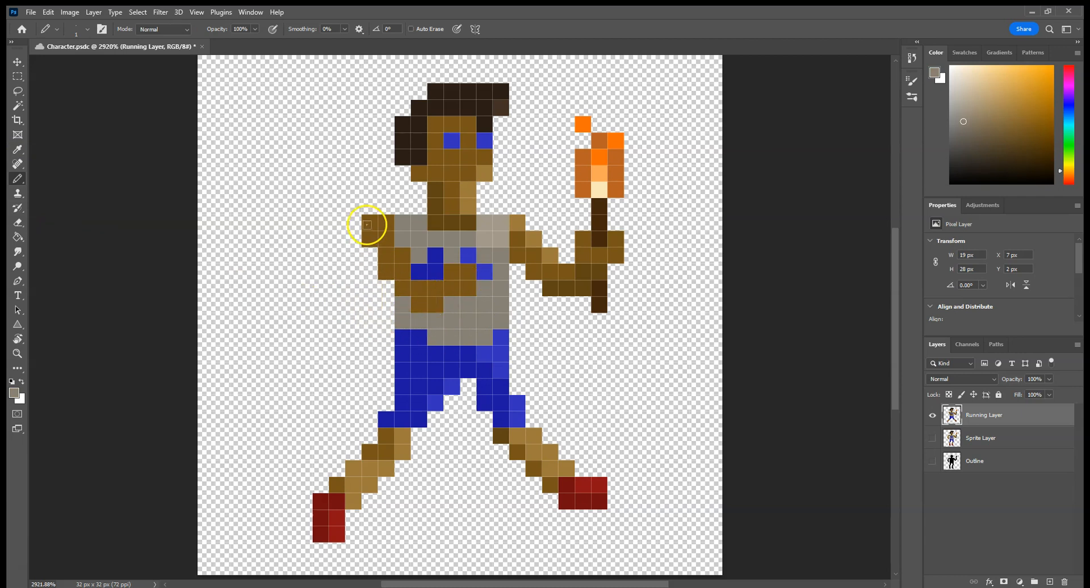
pyautogui.click(468, 275)
pyautogui.click(440, 307)
# - Select the torch with its hand and forearm, move it up one pixel, and clear the selection
pyautogui.click(19, 78)
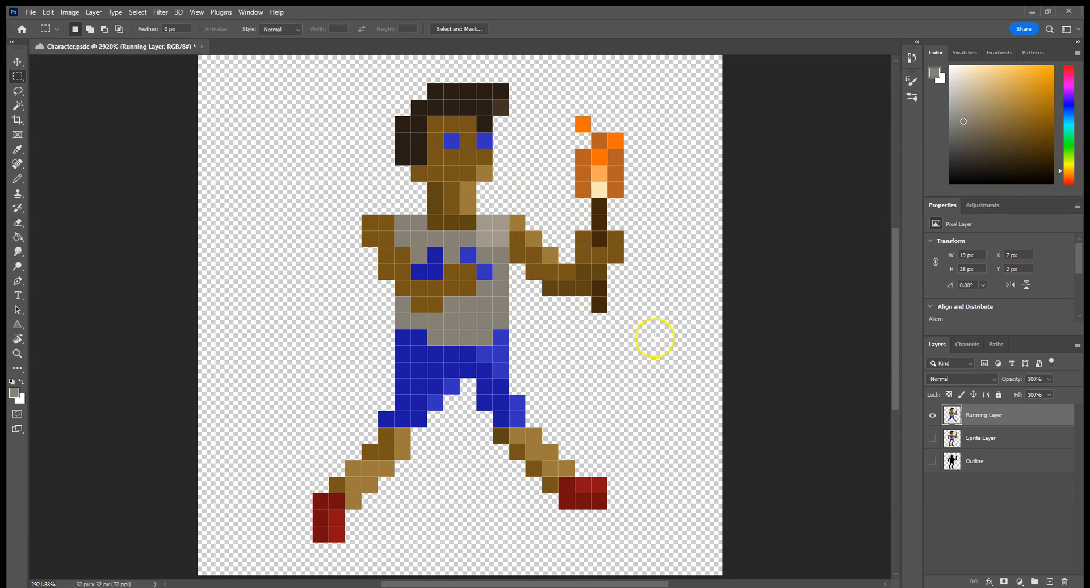
pyautogui.moveTo(652, 341); pyautogui.dragTo(542, 128)
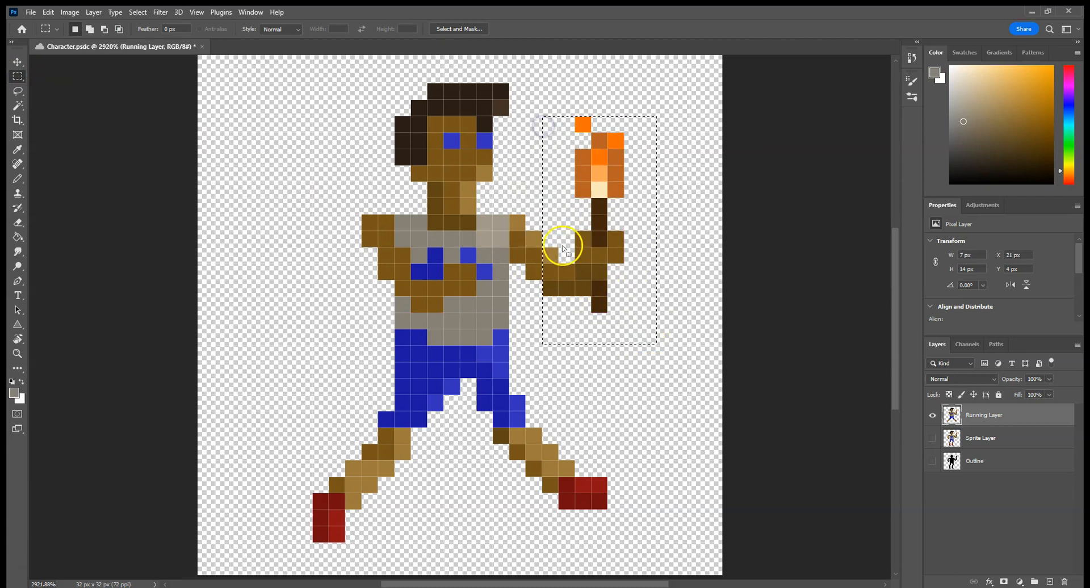
pyautogui.moveTo(672, 344); pyautogui.dragTo(528, 118)
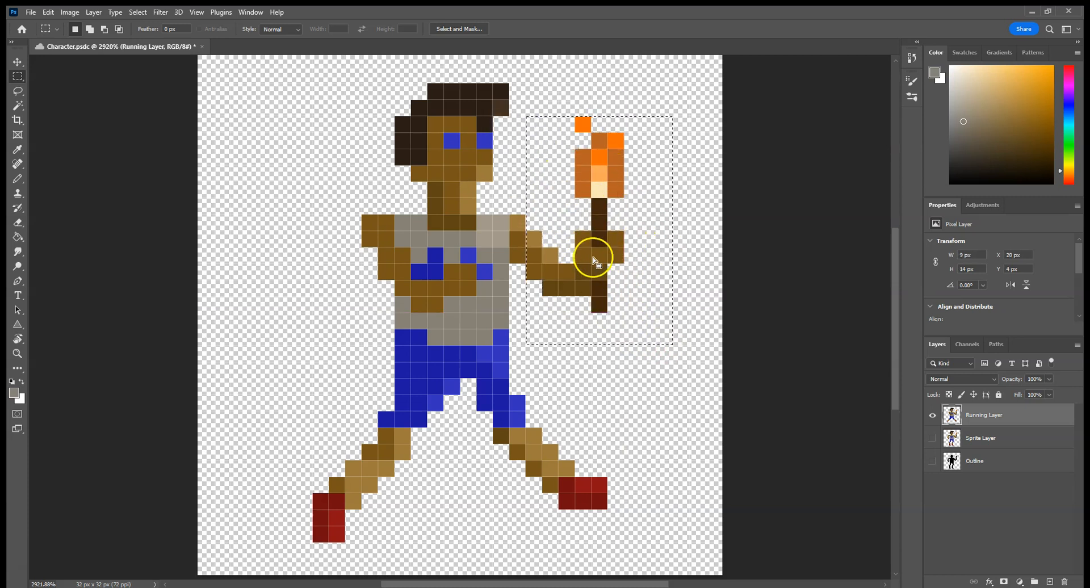
pyautogui.click(17, 62)
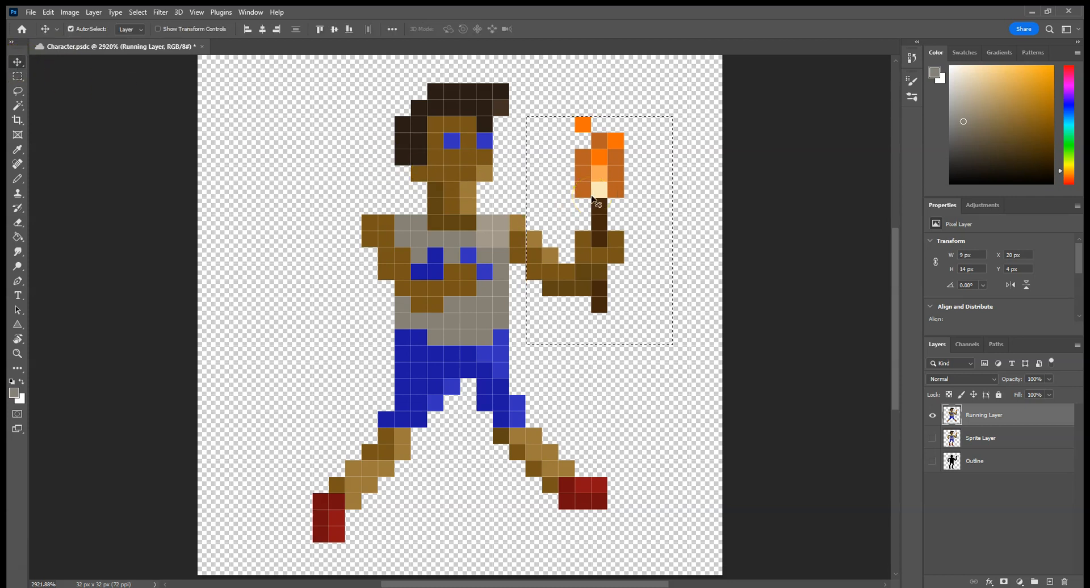
pyautogui.moveTo(592, 198); pyautogui.dragTo(592, 181)
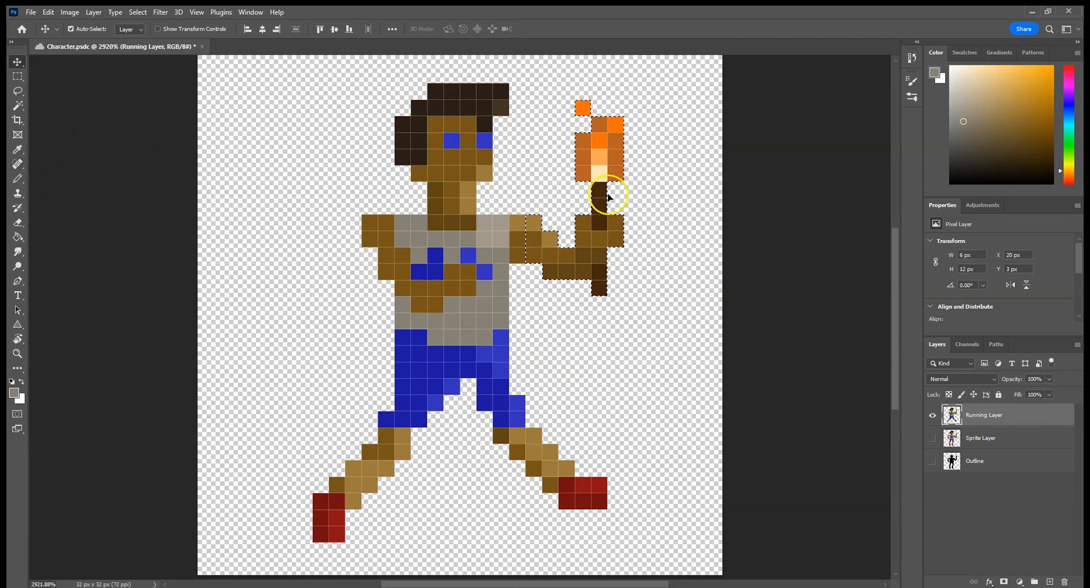
pyautogui.hotkey('ctrl', 'd')
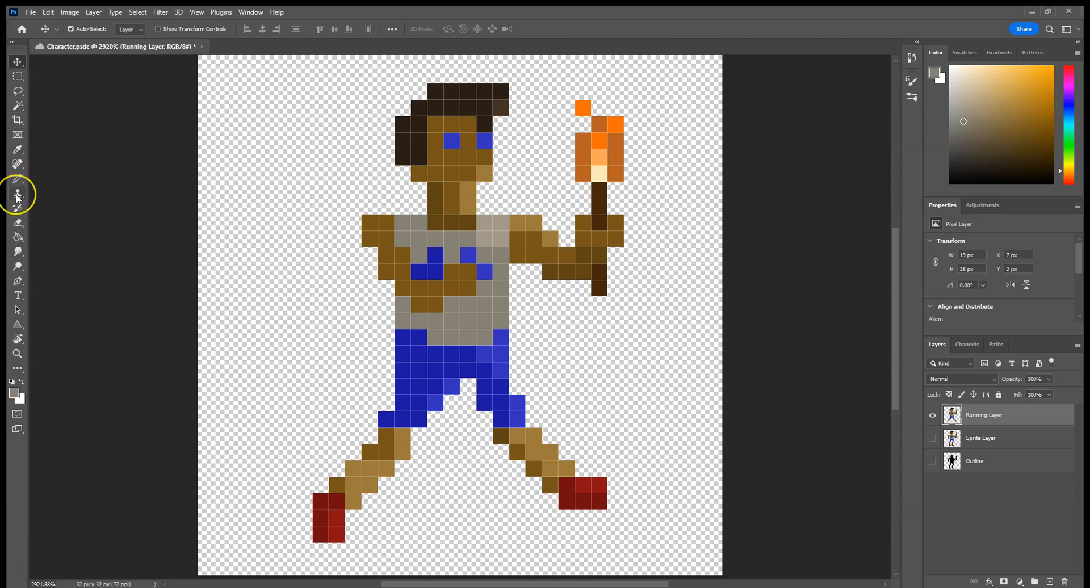
# - Erase the loose spark above the torch and pencil a sampled cream pixel on the left of the flame's base
pyautogui.press('e')
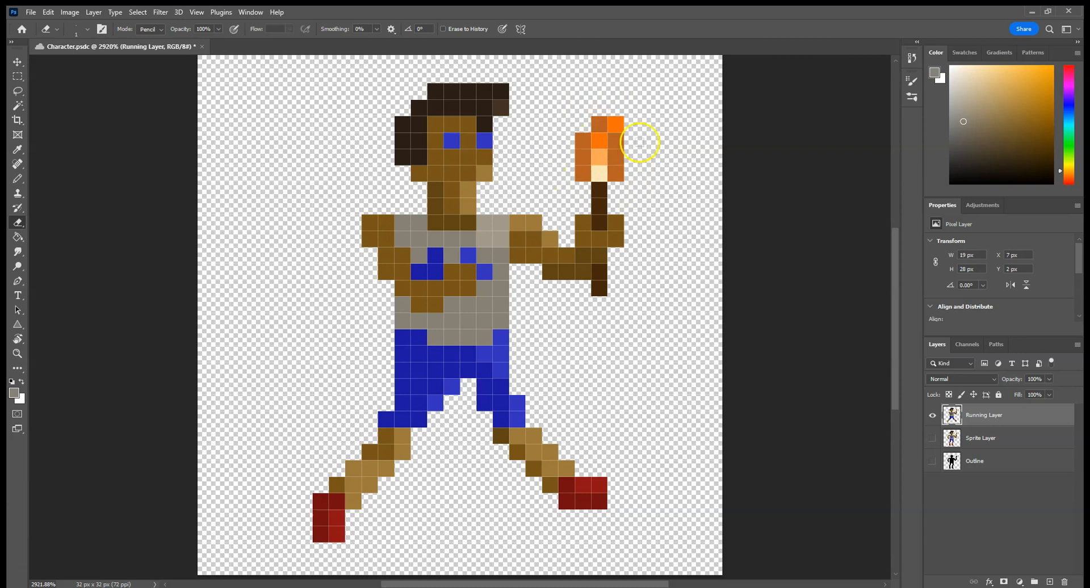
pyautogui.click(605, 185)
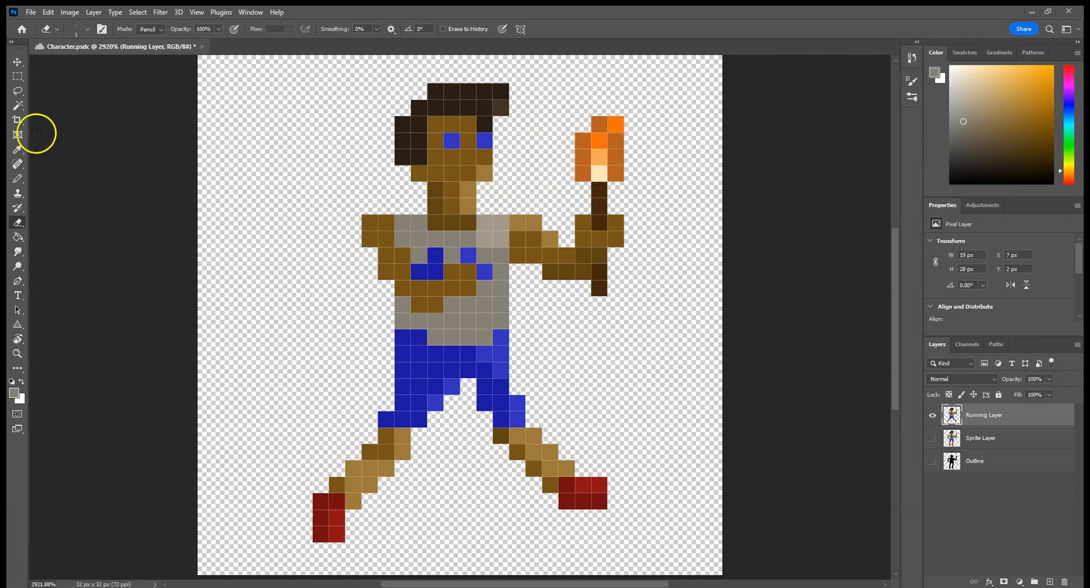
pyautogui.click(17, 149)
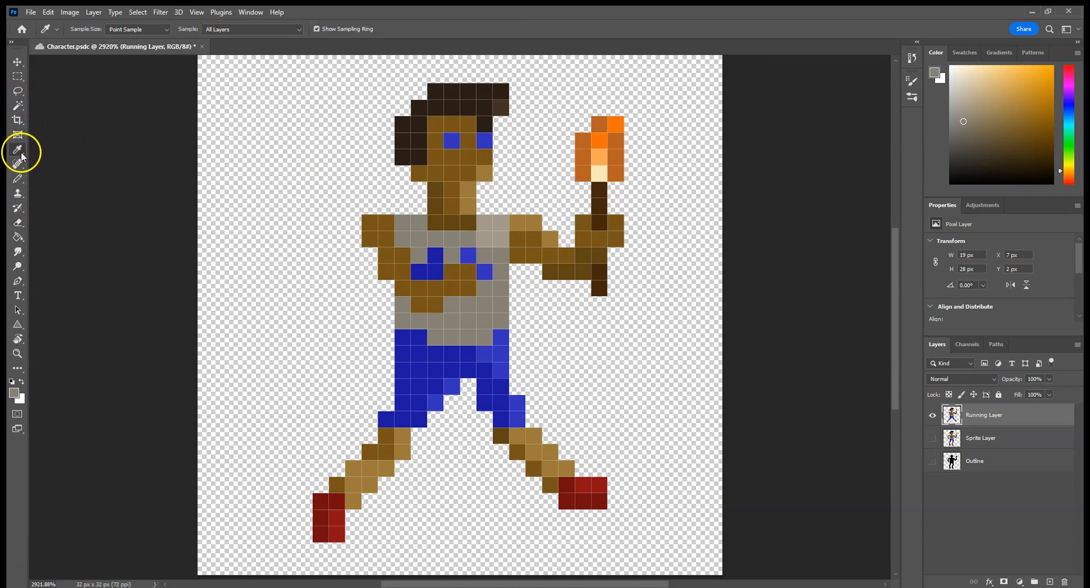
pyautogui.click(599, 173)
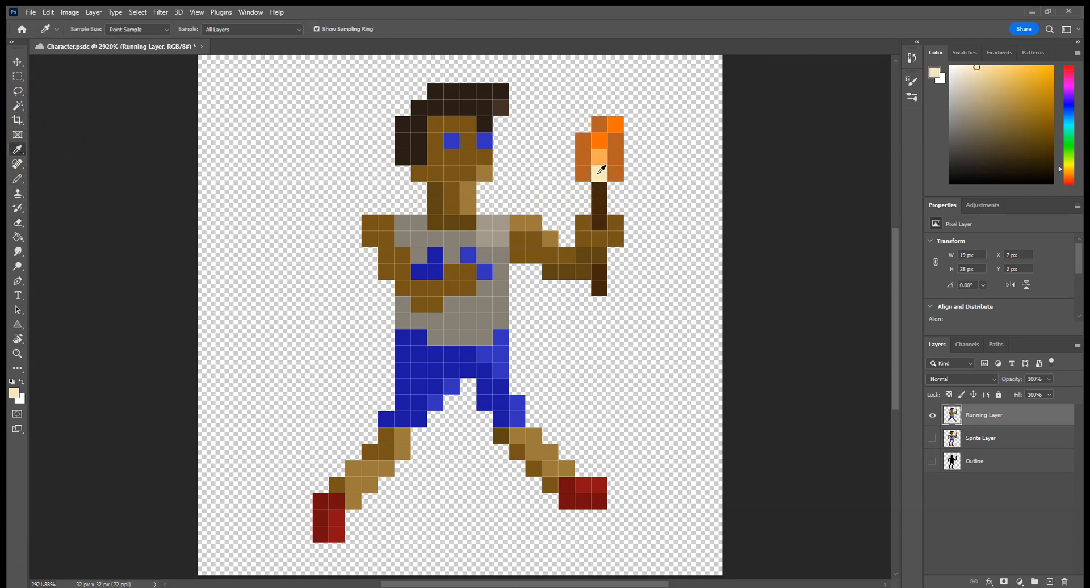
pyautogui.press('b')
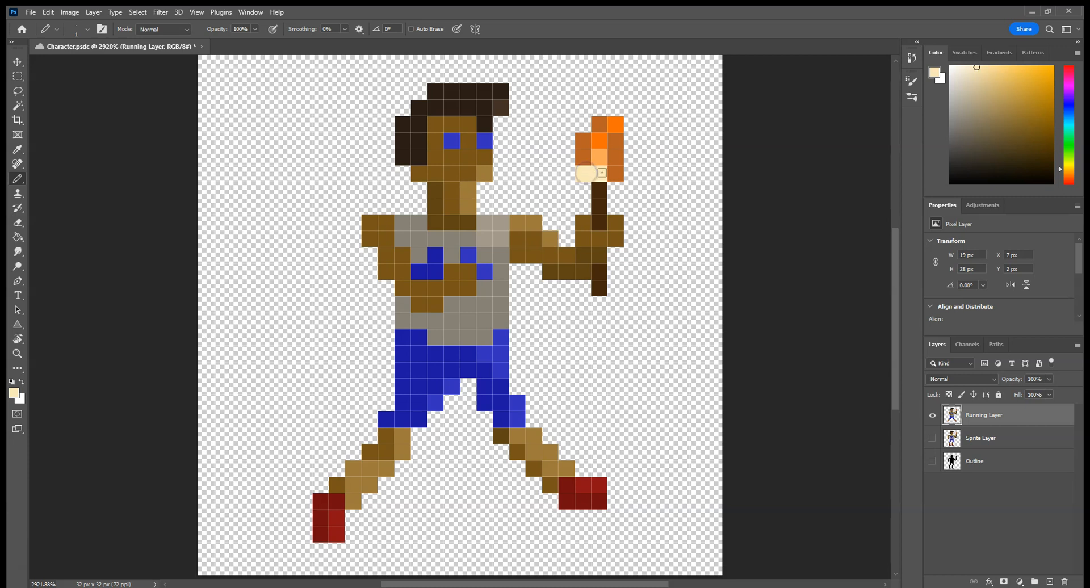
# - Extend the flame's light orange and bright orange rows one pixel to the left with sampled colours
pyautogui.click(17, 106)
pyautogui.click(18, 150)
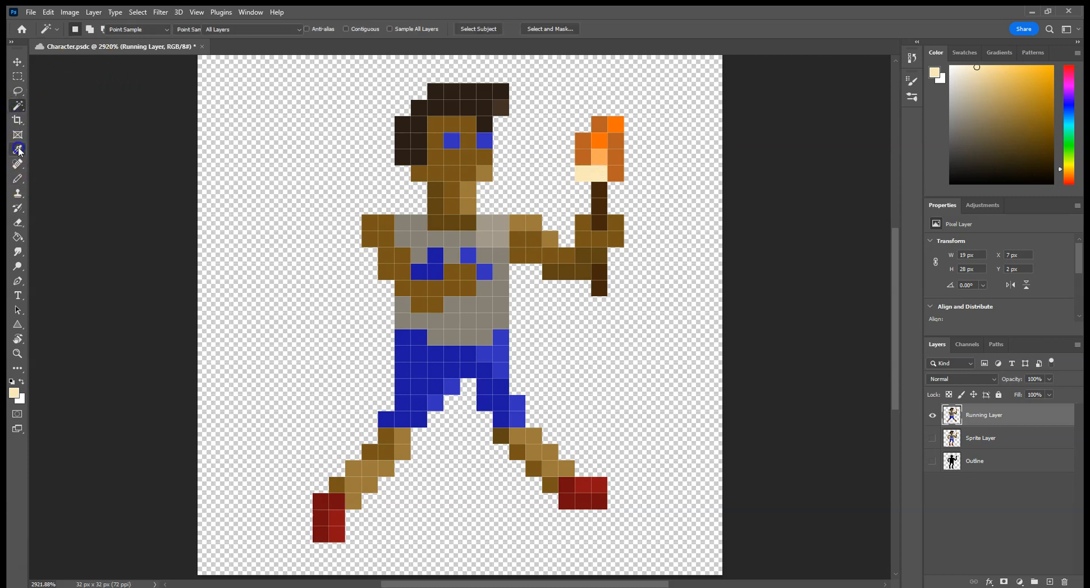
pyautogui.click(604, 155)
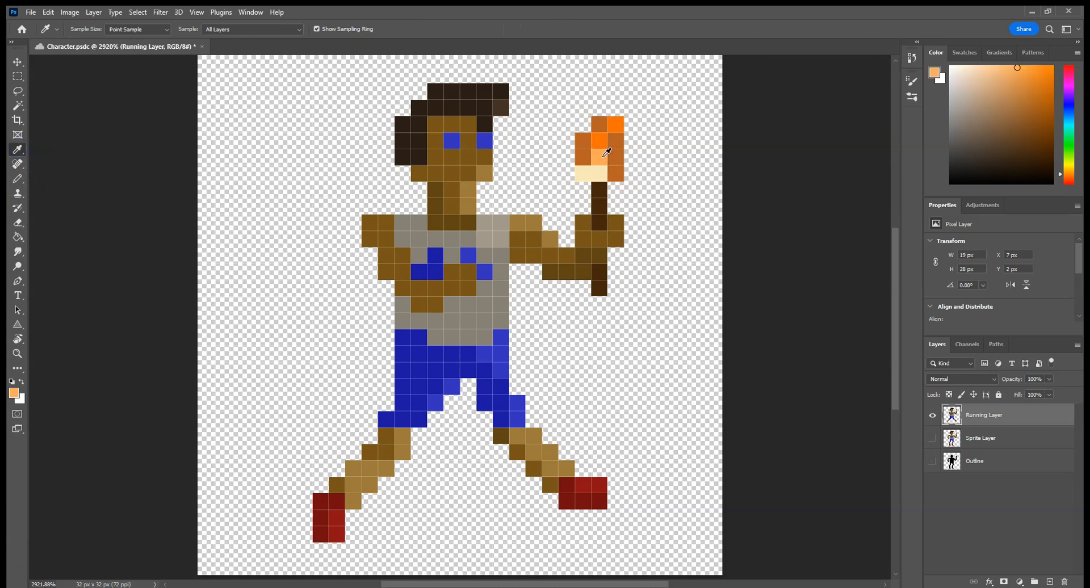
pyautogui.press('b')
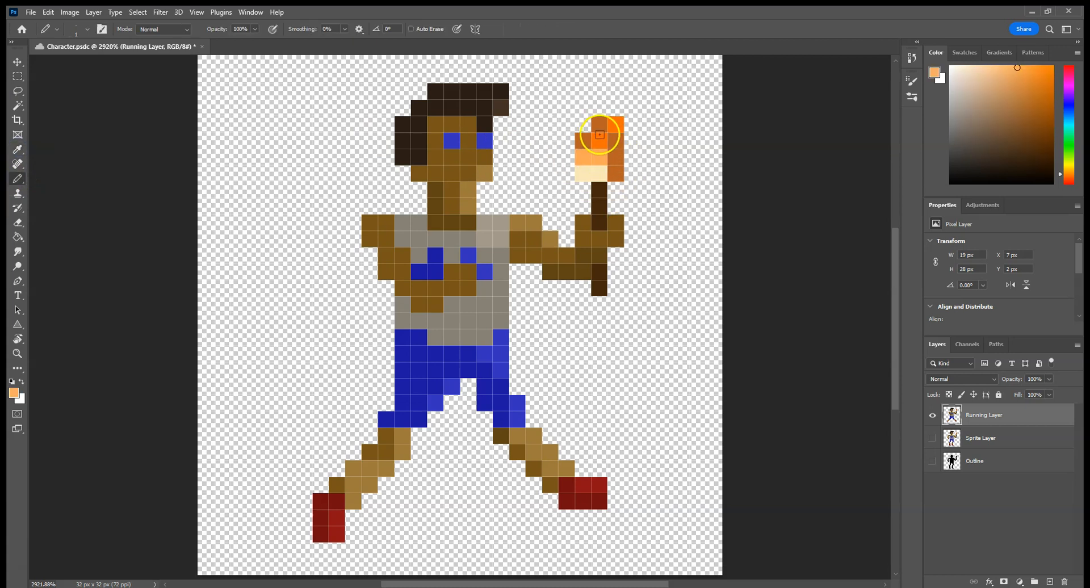
pyautogui.click(17, 151)
pyautogui.click(602, 139)
pyautogui.press('b')
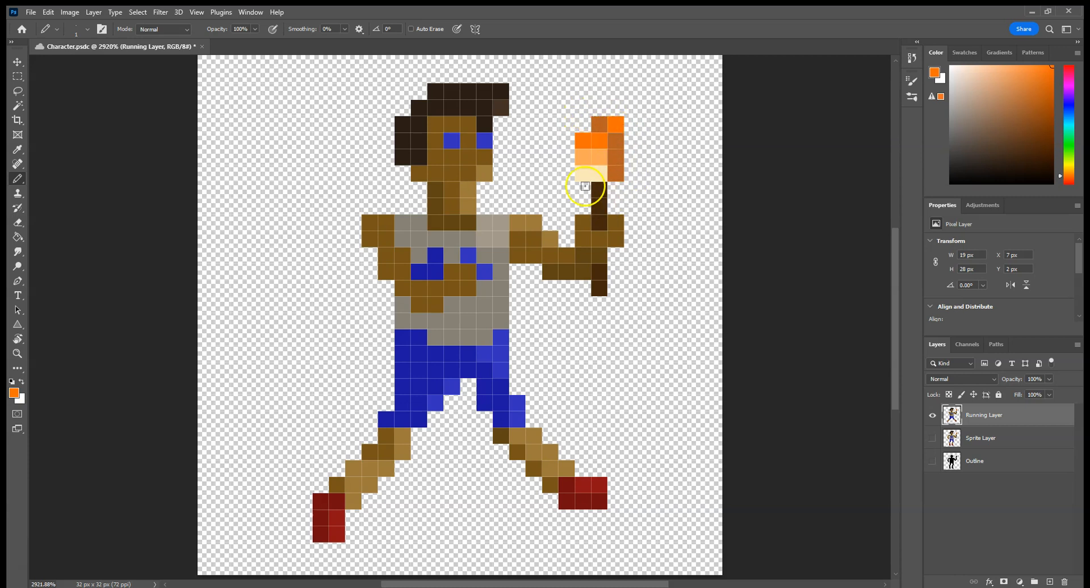
# - Brighten the sampled dark flame orange to #cf5f0e, repaint the flame's dark edge pixels, and add a detached spark above
pyautogui.click(18, 149)
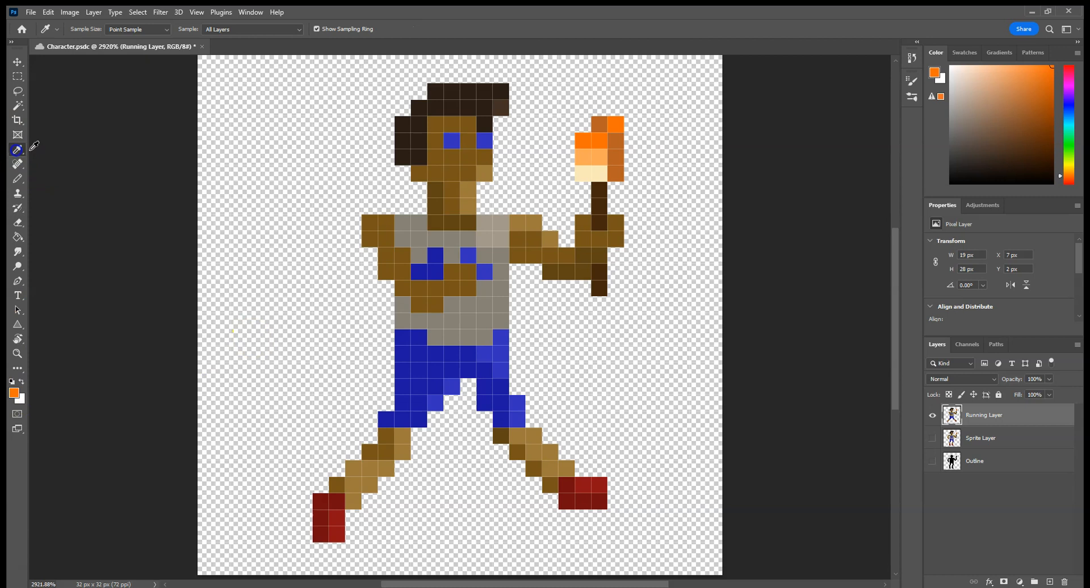
pyautogui.click(15, 392)
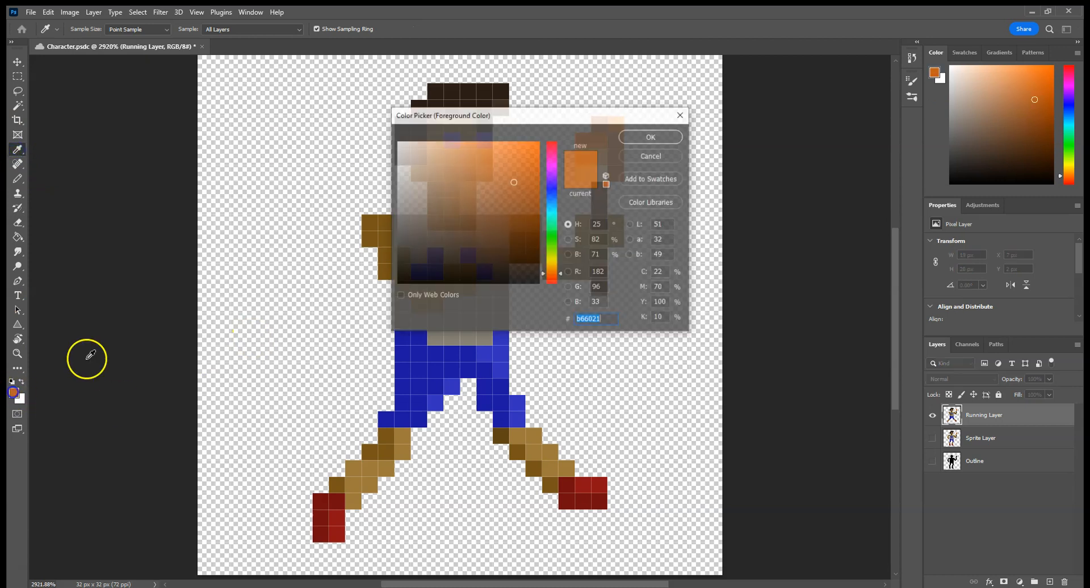
pyautogui.click(512, 173)
pyautogui.click(529, 166)
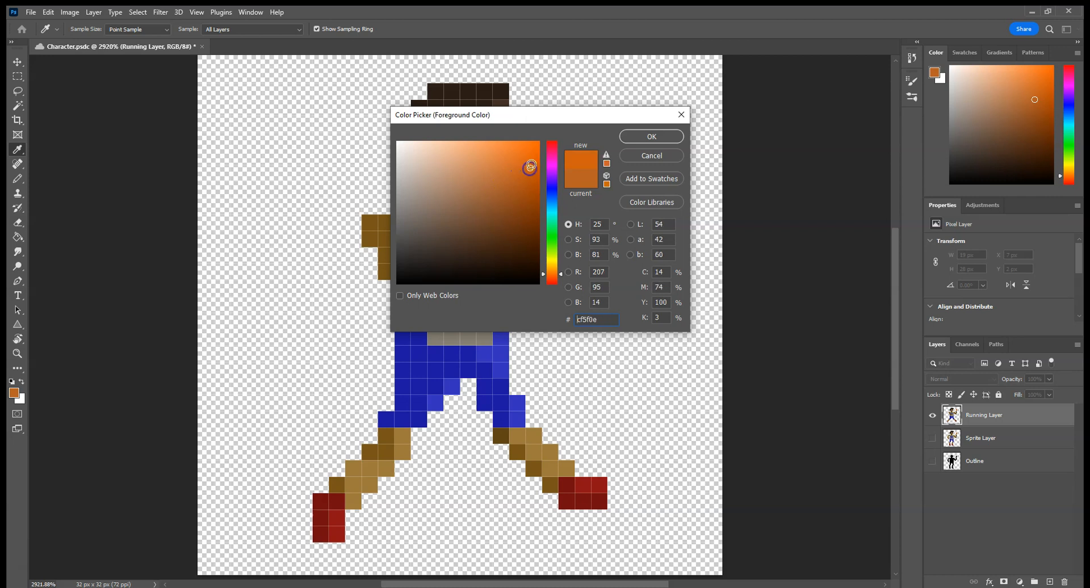
pyautogui.click(645, 141)
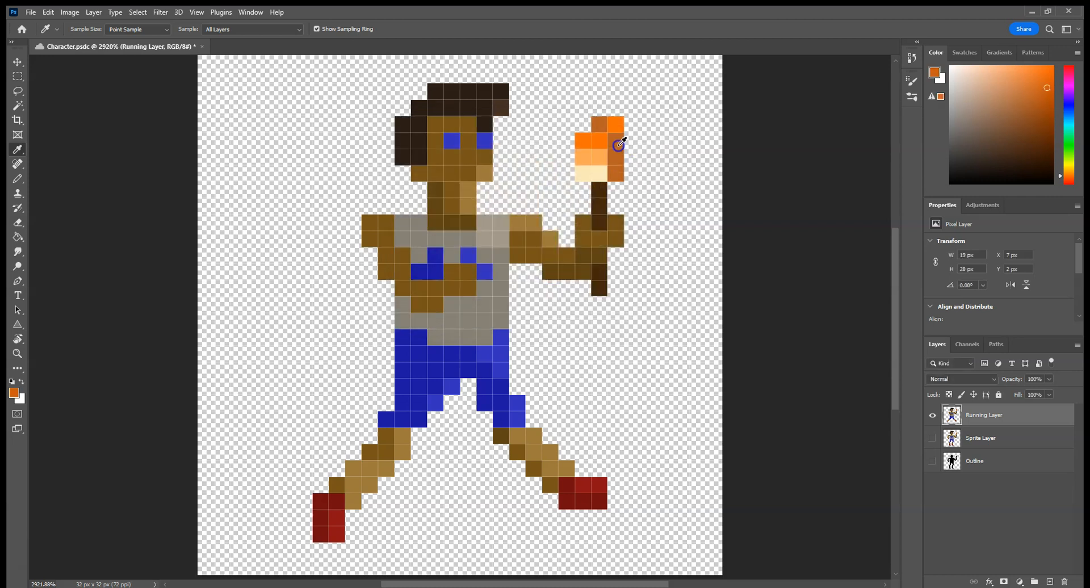
pyautogui.press('b')
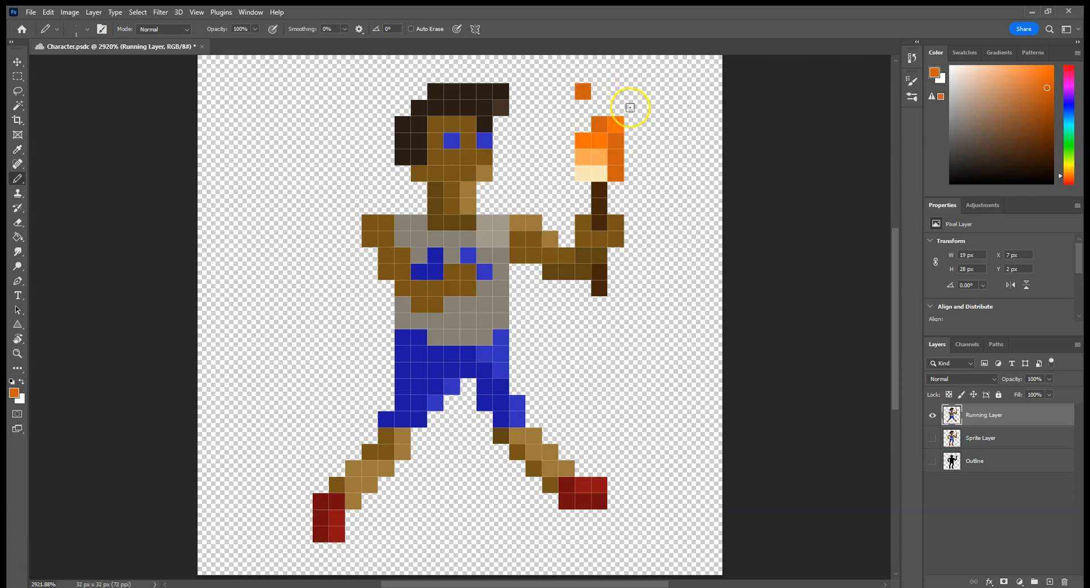
# - Sample the flame's light orange and pencil one detached spark pixel diagonally above the flame's right side
pyautogui.press('i')
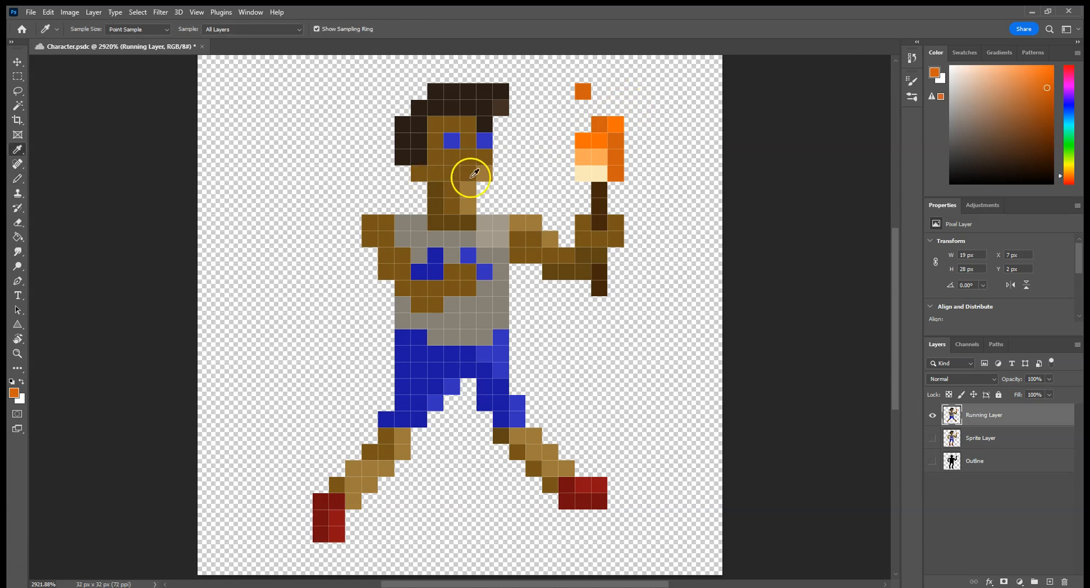
pyautogui.click(604, 151)
pyautogui.press('b')
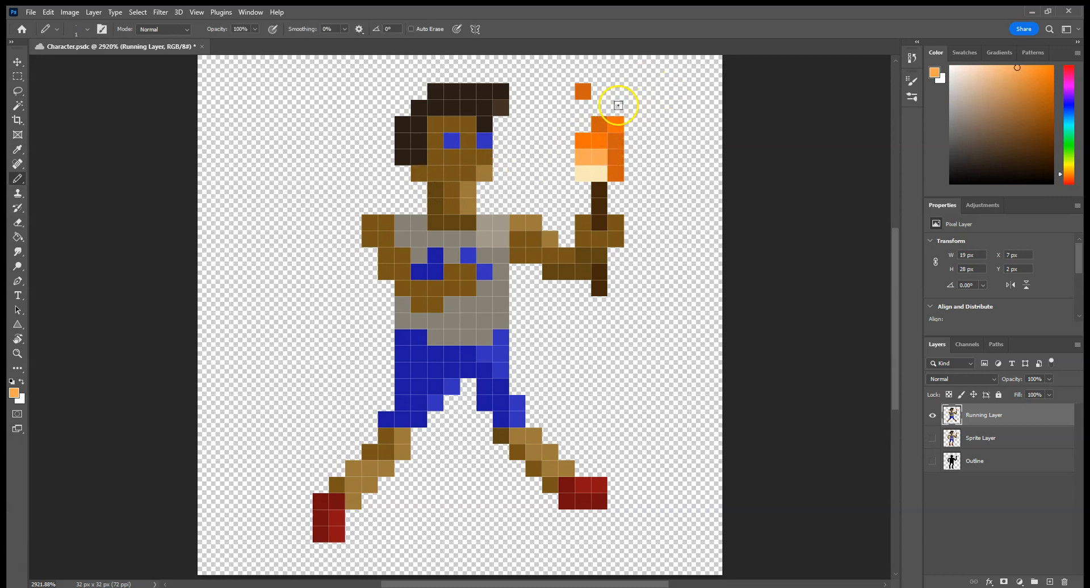
pyautogui.hotkey('ctrl', 'z')
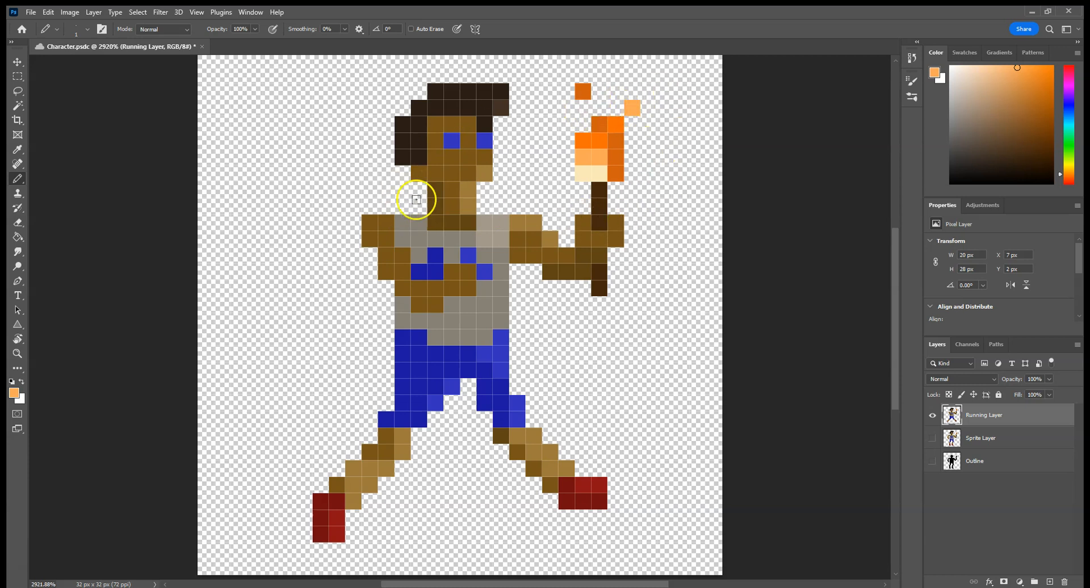
# - Compare the running pose with the original by toggling the Sprite Layer's visibility, leaving it hidden
pyautogui.click(17, 76)
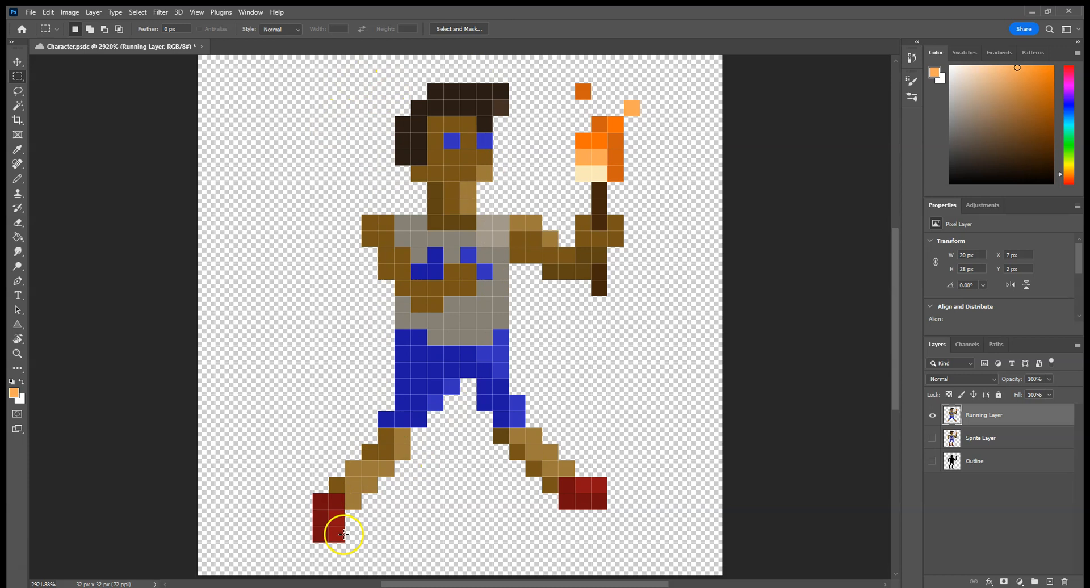
pyautogui.click(933, 438)
pyautogui.click(933, 439)
pyautogui.click(933, 438)
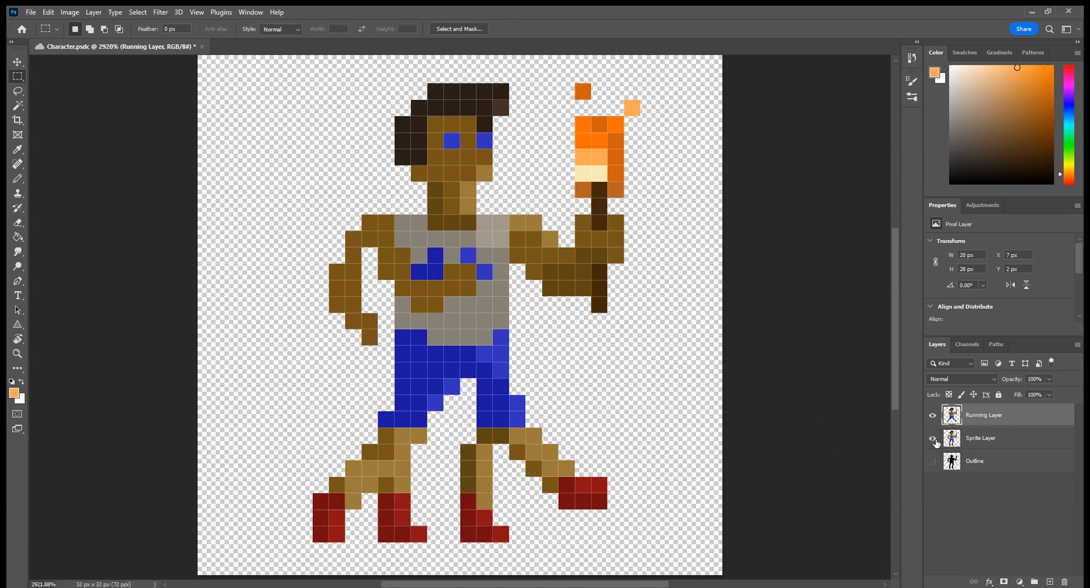
pyautogui.click(933, 438)
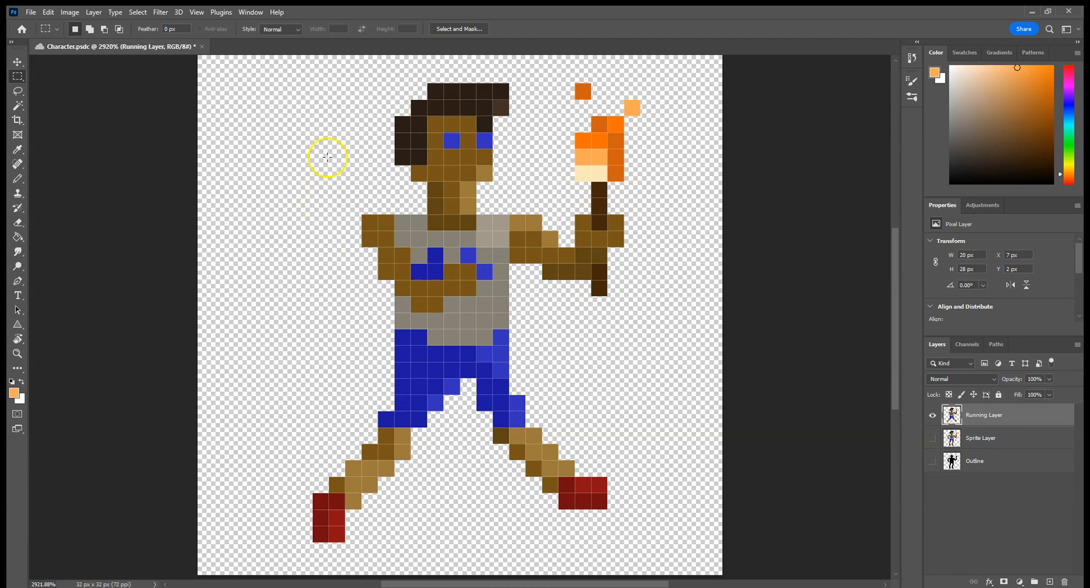
# - Try the whole running character one pixel higher by selecting all of it and moving it up
pyautogui.moveTo(271, 61); pyautogui.dragTo(690, 558)
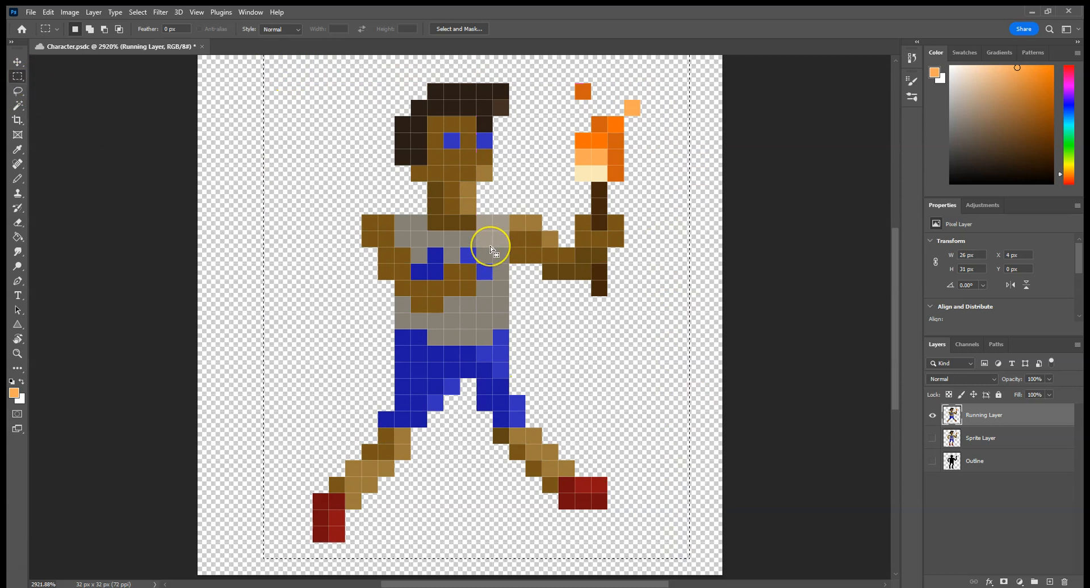
pyautogui.press('Up')
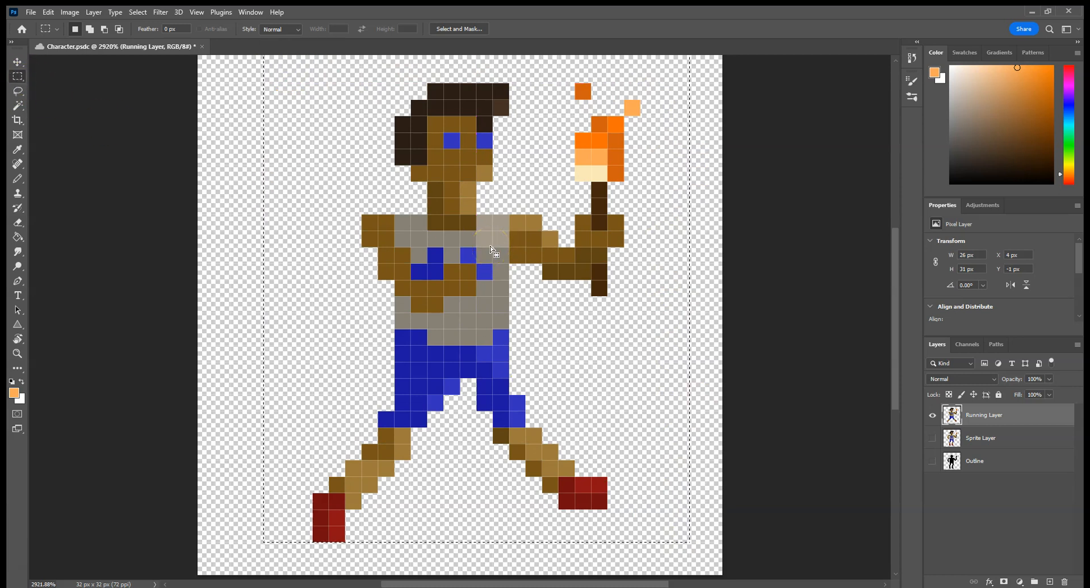
pyautogui.press('v')
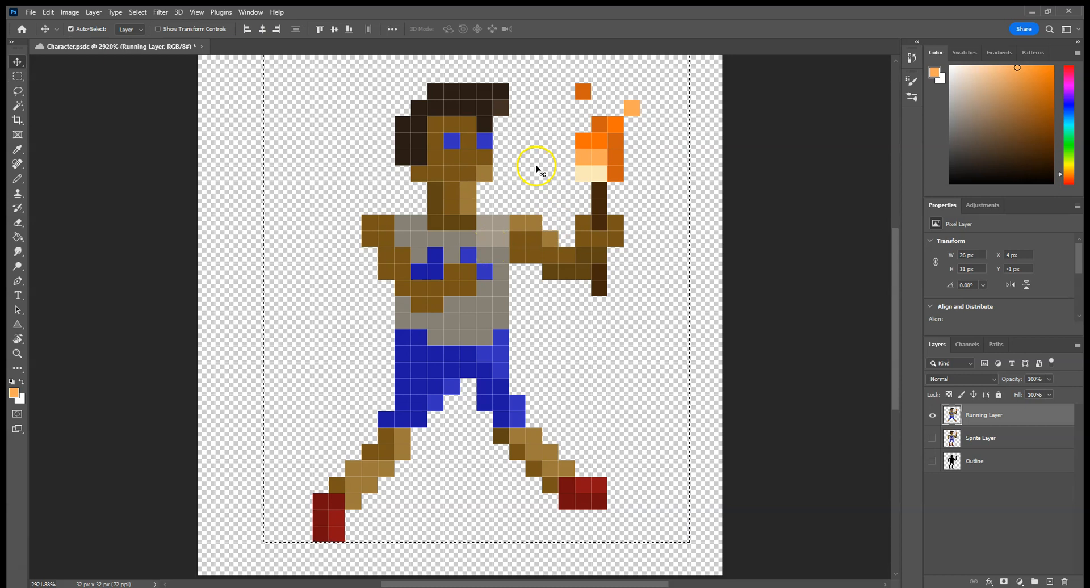
pyautogui.press('Up')
# - Compare the raised running pose with the Sprite Layer and move the character back down one pixel
pyautogui.click(933, 439)
pyautogui.click(934, 439)
pyautogui.click(934, 438)
pyautogui.click(935, 438)
pyautogui.click(935, 439)
pyautogui.click(935, 439)
pyautogui.click(934, 439)
pyautogui.click(934, 438)
pyautogui.click(934, 439)
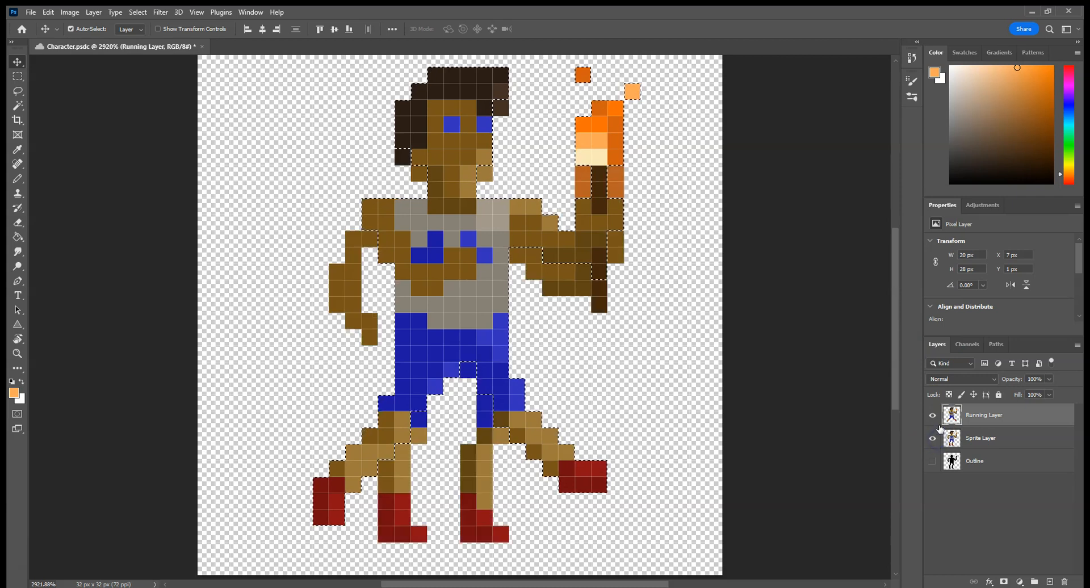
pyautogui.click(932, 415)
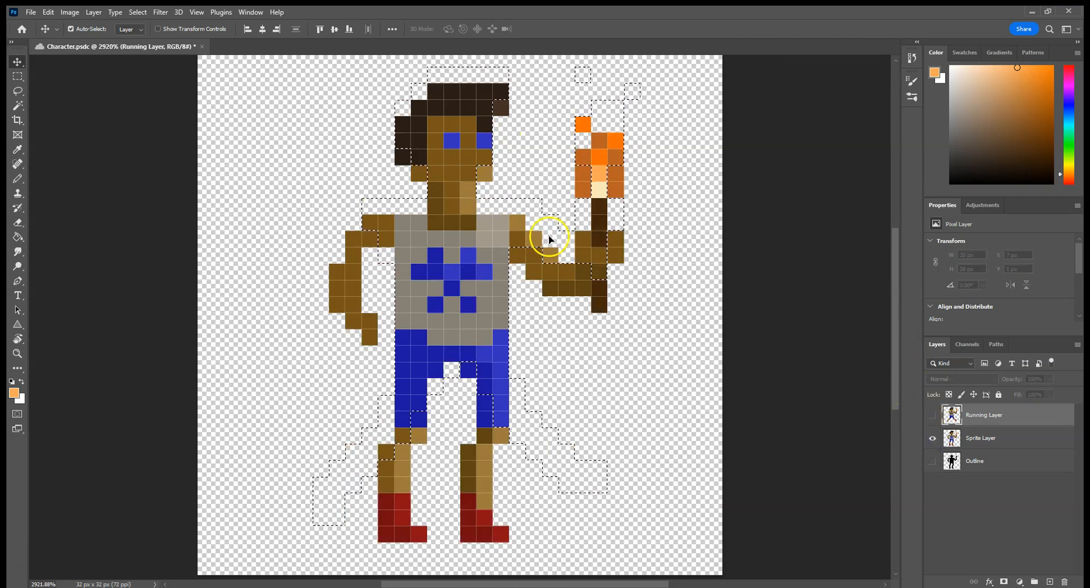
pyautogui.click(934, 438)
pyautogui.click(932, 415)
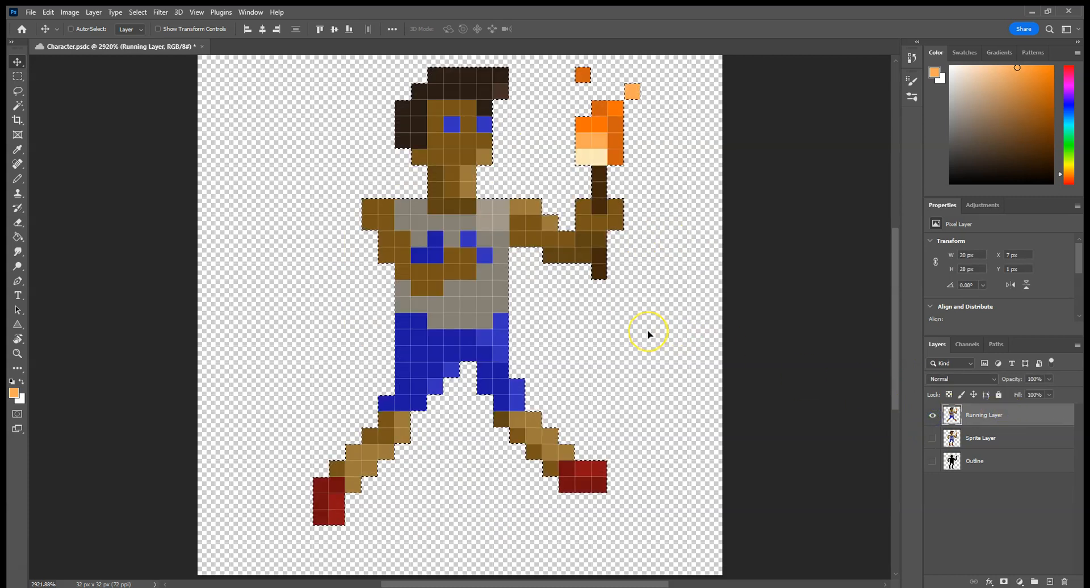
pyautogui.press('Down')
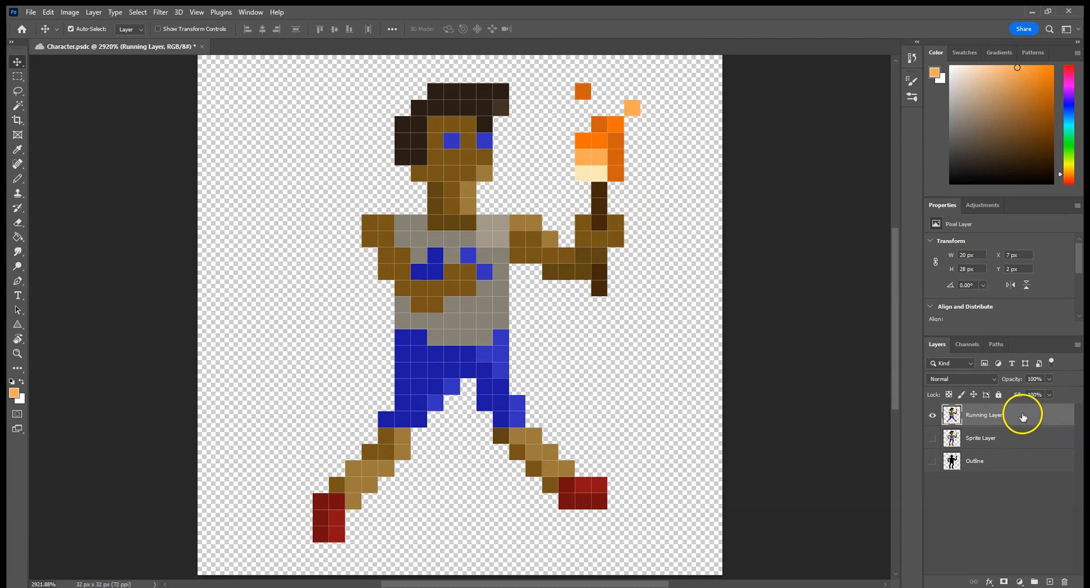
# - Alternate the visibility of the Running Layer and Sprite Layer to preview the animation, leaving only the Running Layer shown
pyautogui.click(933, 438)
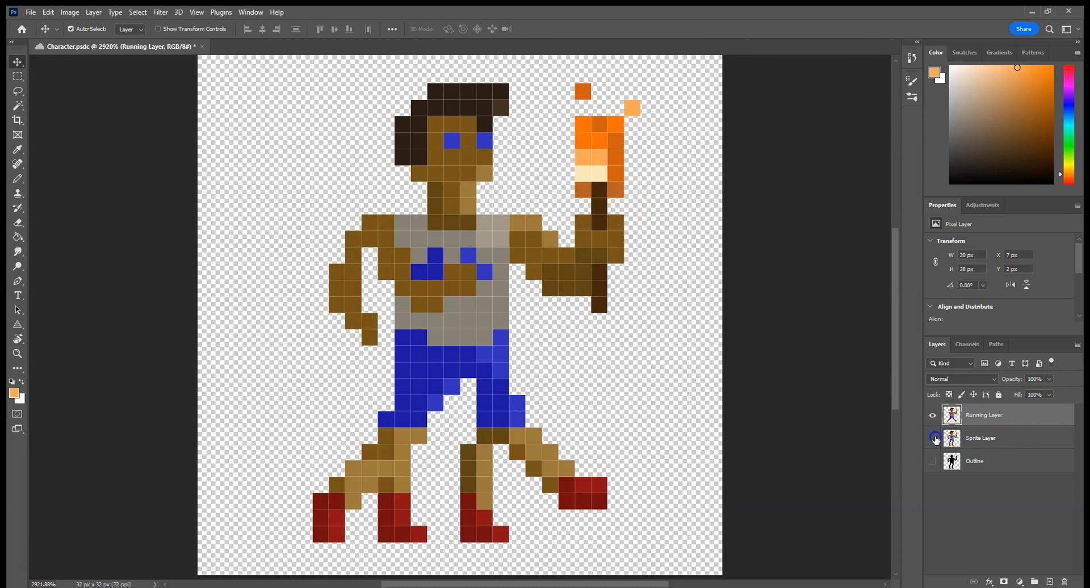
pyautogui.click(935, 438)
pyautogui.click(933, 415)
pyautogui.click(932, 437)
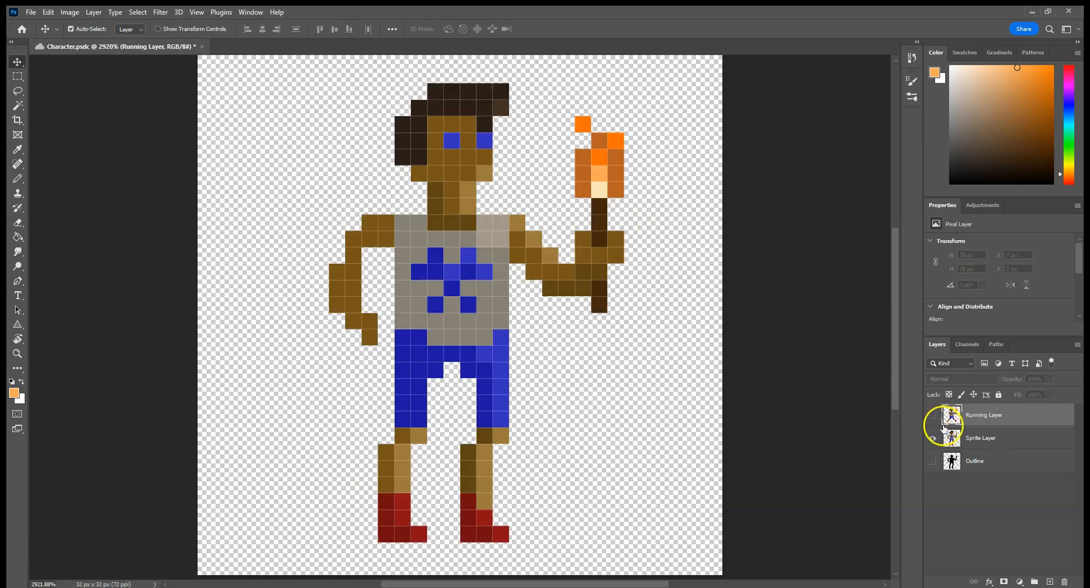
pyautogui.click(932, 437)
pyautogui.click(932, 416)
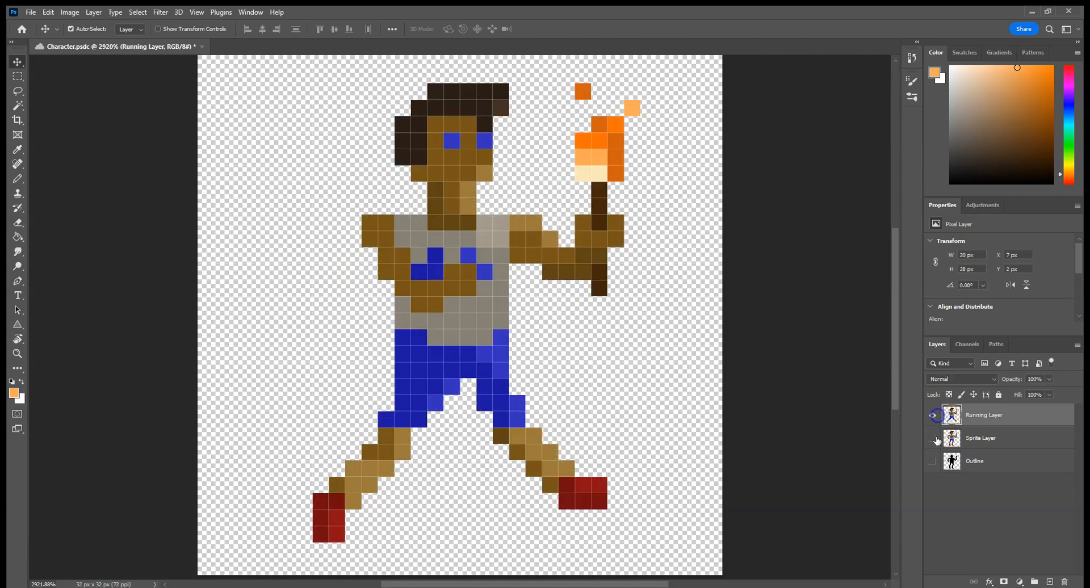
pyautogui.click(934, 438)
pyautogui.click(932, 416)
pyautogui.click(932, 436)
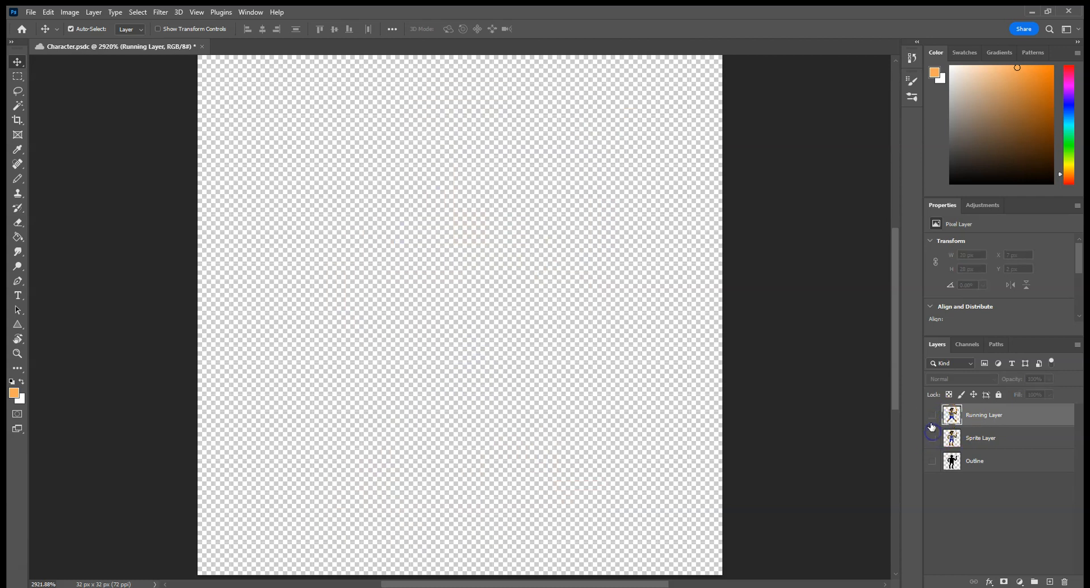
pyautogui.click(932, 416)
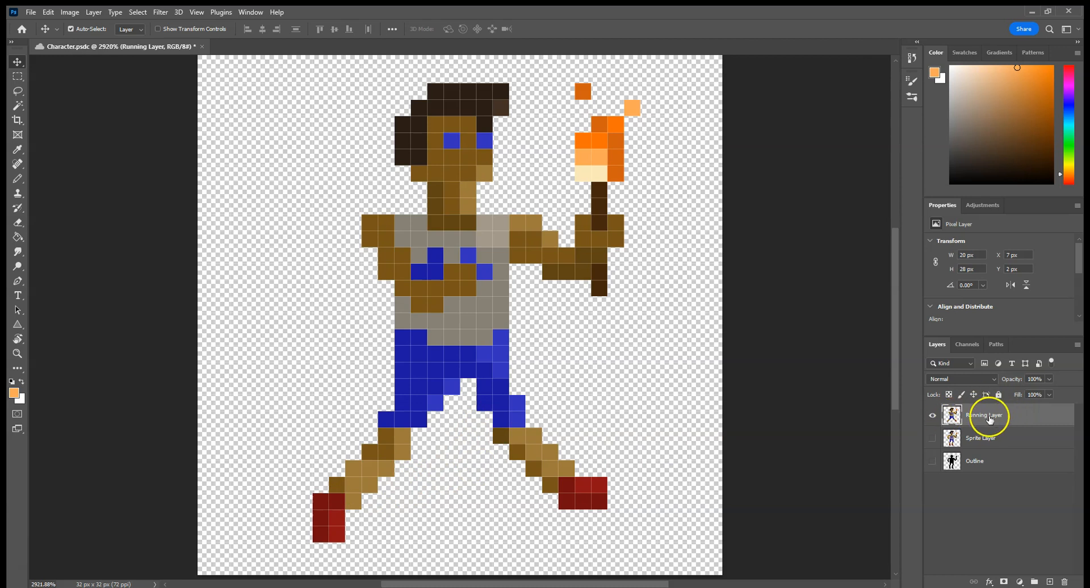
# - Duplicate the Running Layer as "Running Layer 2"
pyautogui.rightClick(990, 418)
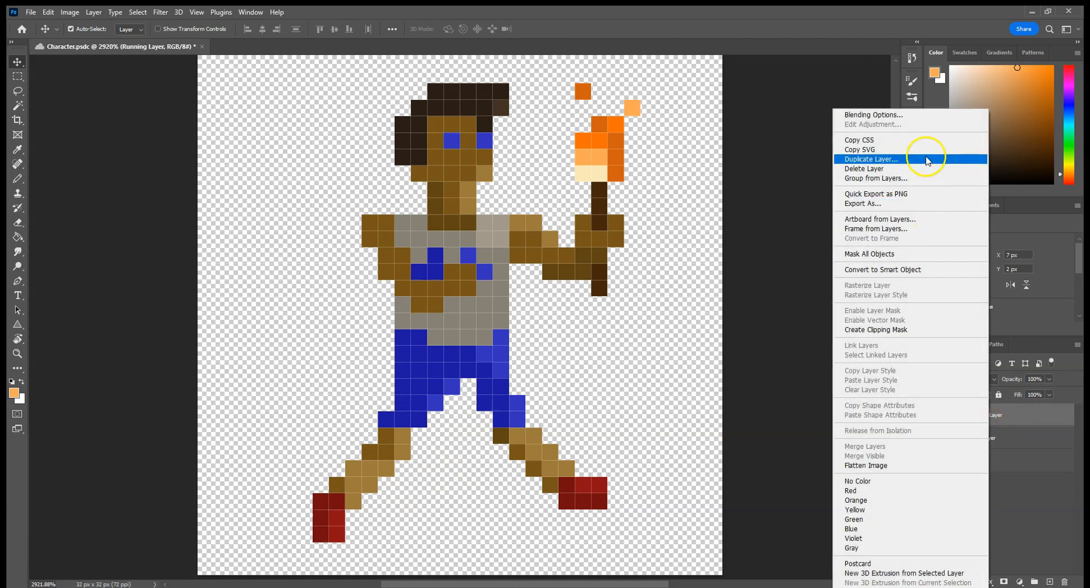
pyautogui.click(927, 160)
pyautogui.write('Runnin')
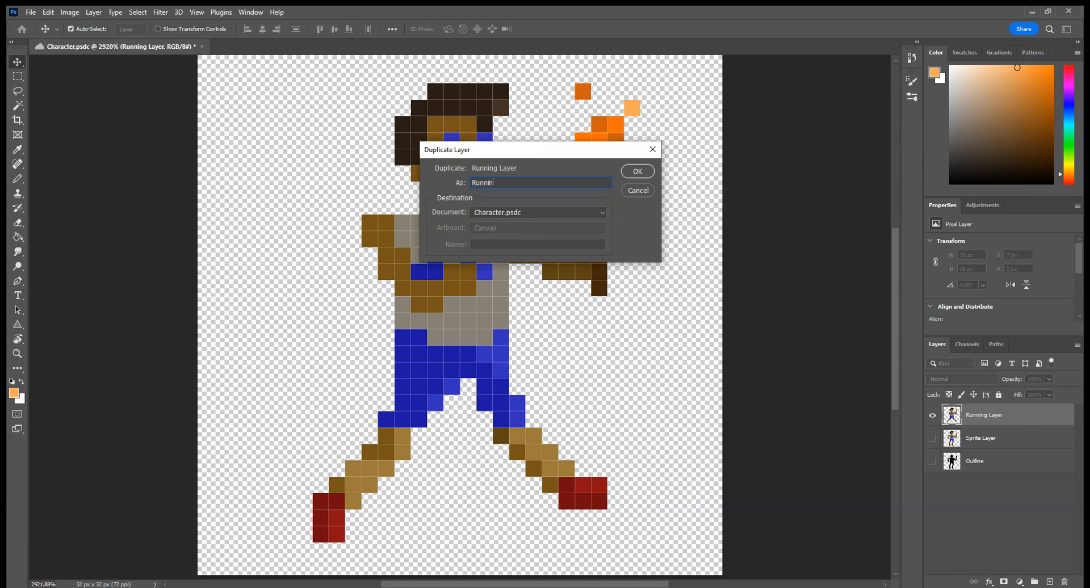
pyautogui.write('g Layer 2')
pyautogui.press('Return')
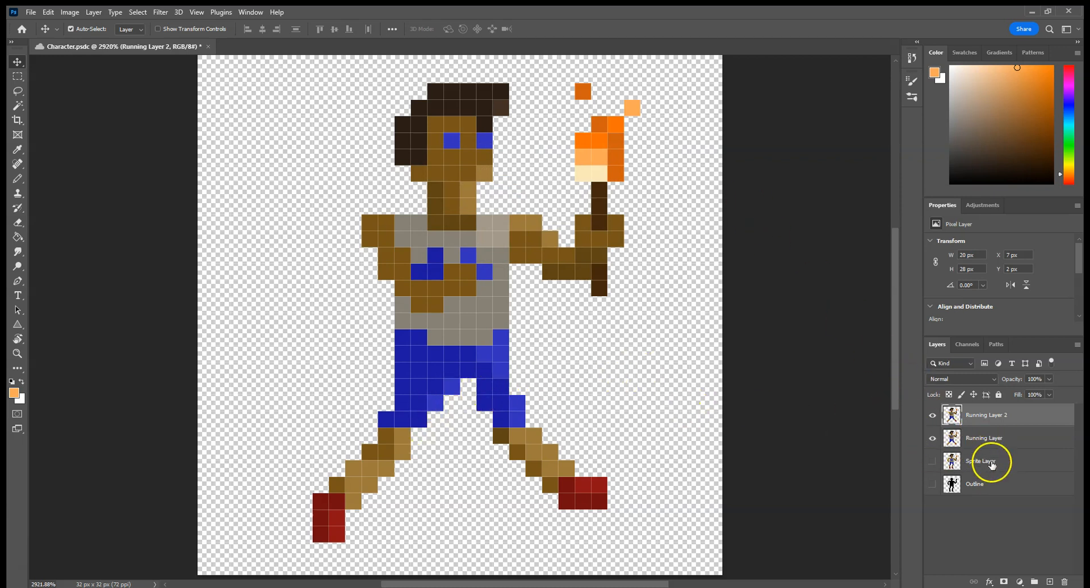
# - Show only the Sprite Layer by hiding both running layers, and duplicate it as "Running Layer 2"
pyautogui.click(988, 461)
pyautogui.click(937, 416)
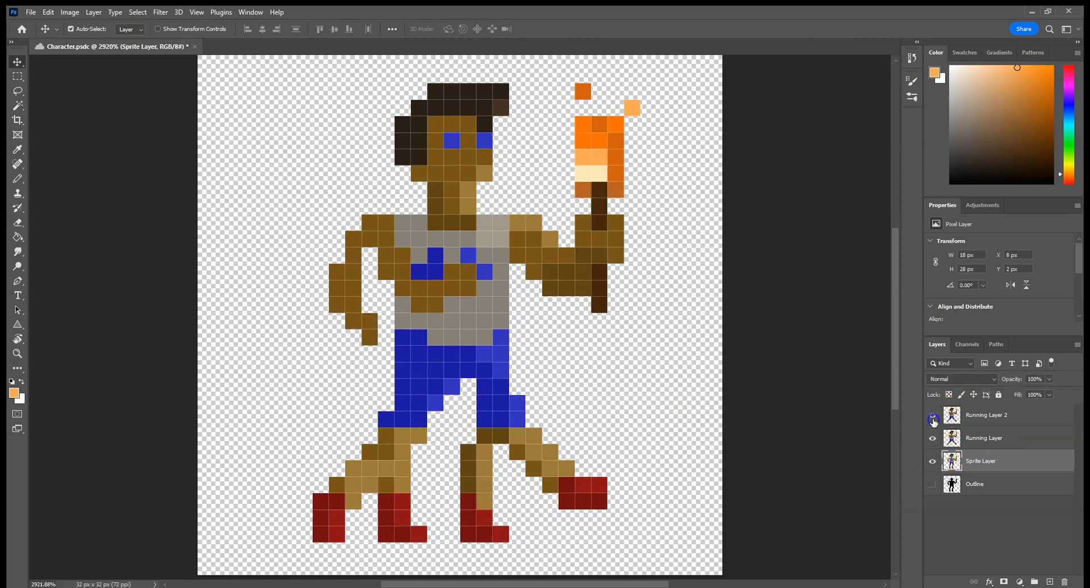
pyautogui.click(934, 439)
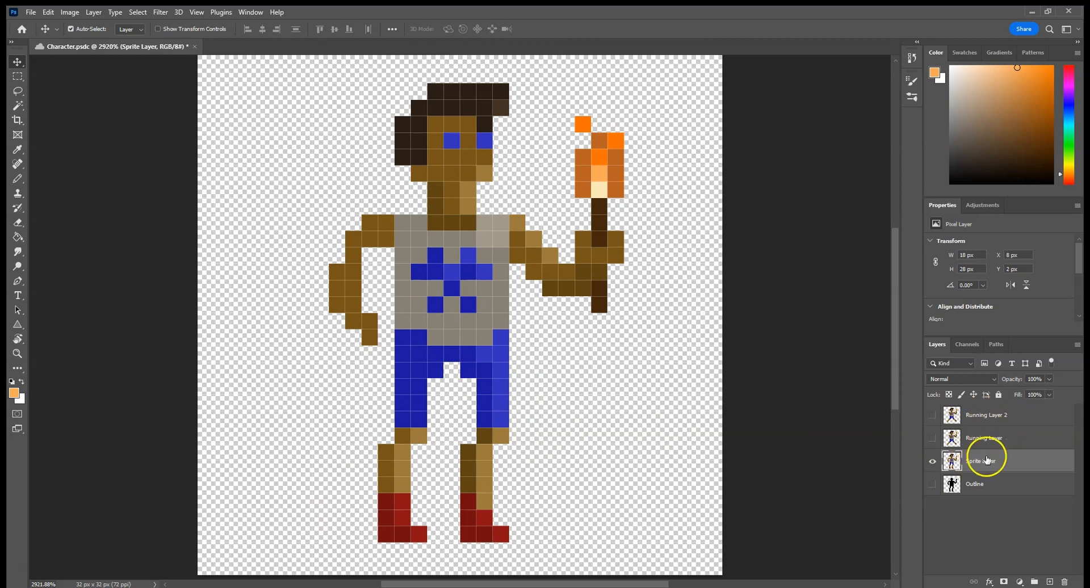
pyautogui.rightClick(1000, 469)
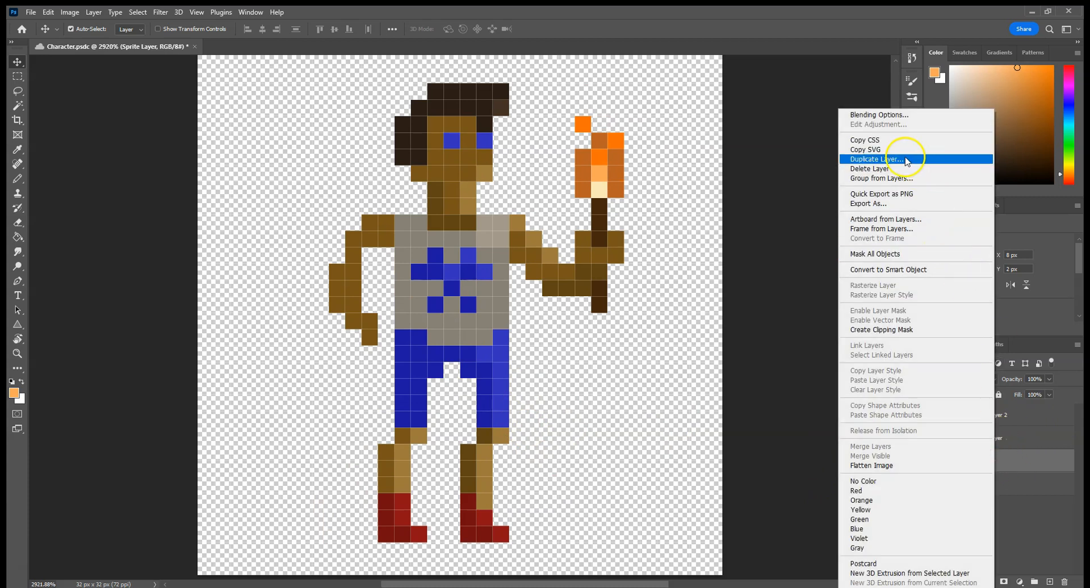
pyautogui.click(932, 163)
pyautogui.write('Running Layer 2')
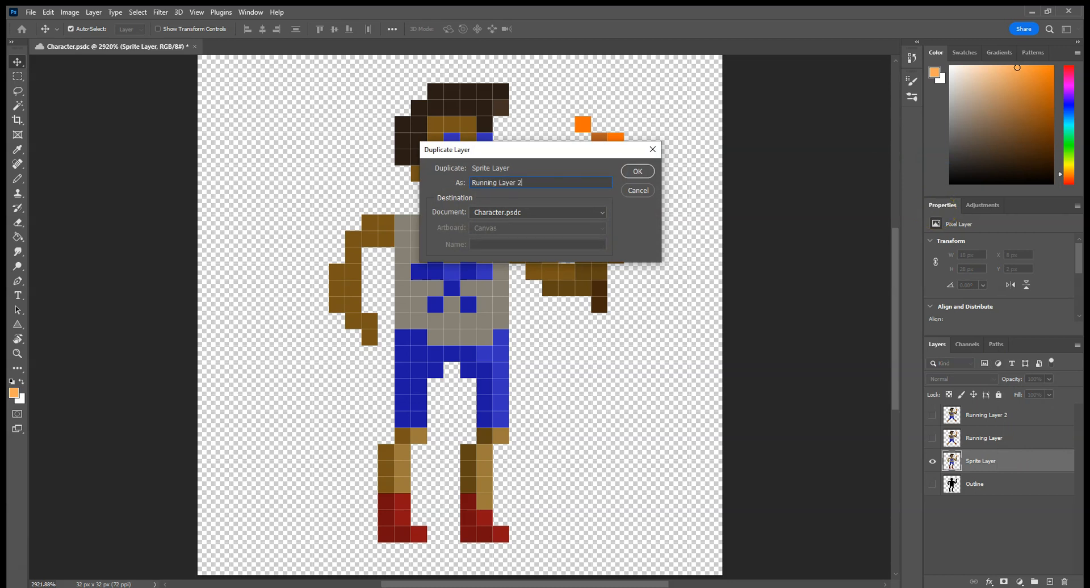
pyautogui.press('Return')
# - Delete the topmost "Running Layer 2", the hidden copy made from the Running Layer
pyautogui.click(1000, 416)
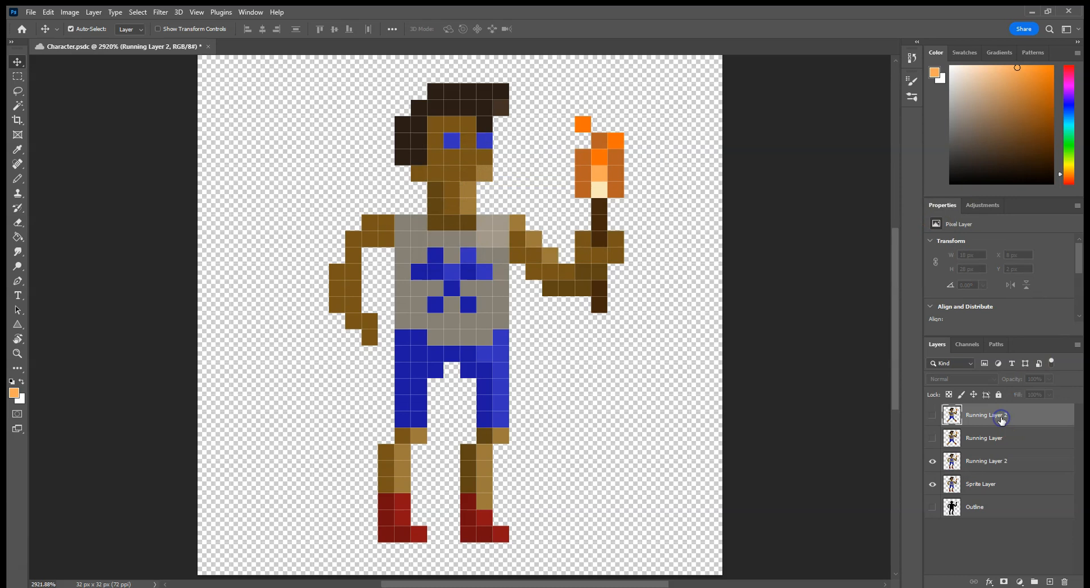
pyautogui.click(1064, 581)
pyautogui.click(486, 228)
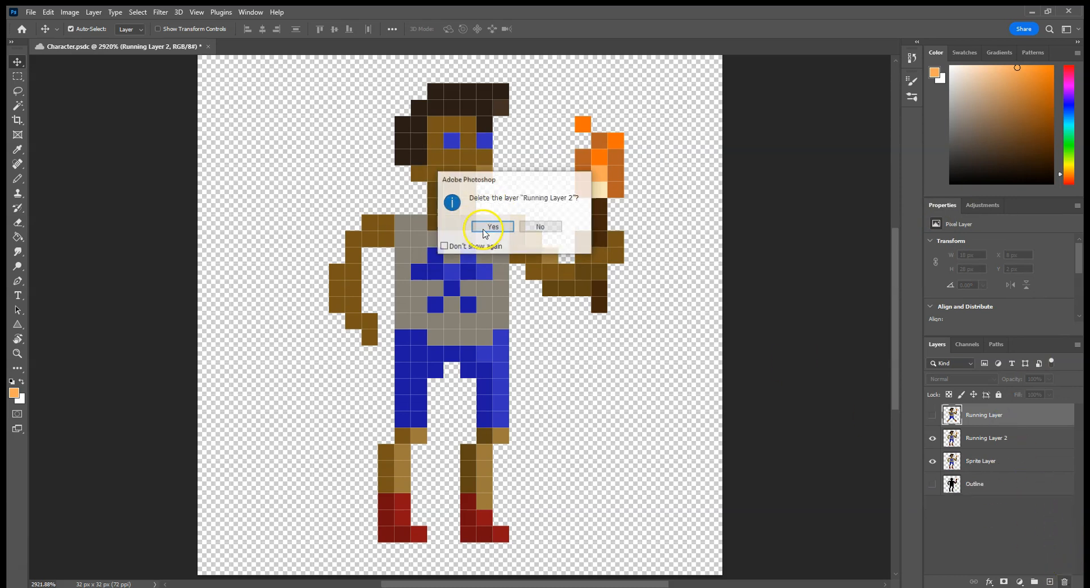
# - Move the remaining Running Layer 2 to the top of the layer stack and hide the Sprite Layer
pyautogui.click(979, 458)
pyautogui.moveTo(980, 446); pyautogui.dragTo(974, 413)
pyautogui.click(932, 461)
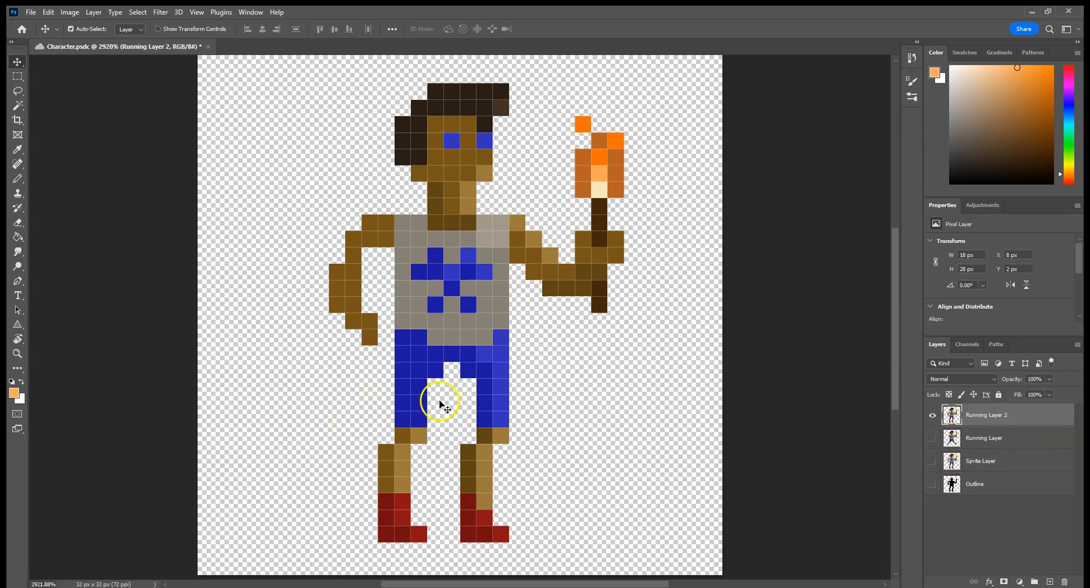
# - Select the left-hand leg from the shorts leg down to the shoe and move it one pixel right
pyautogui.click(18, 77)
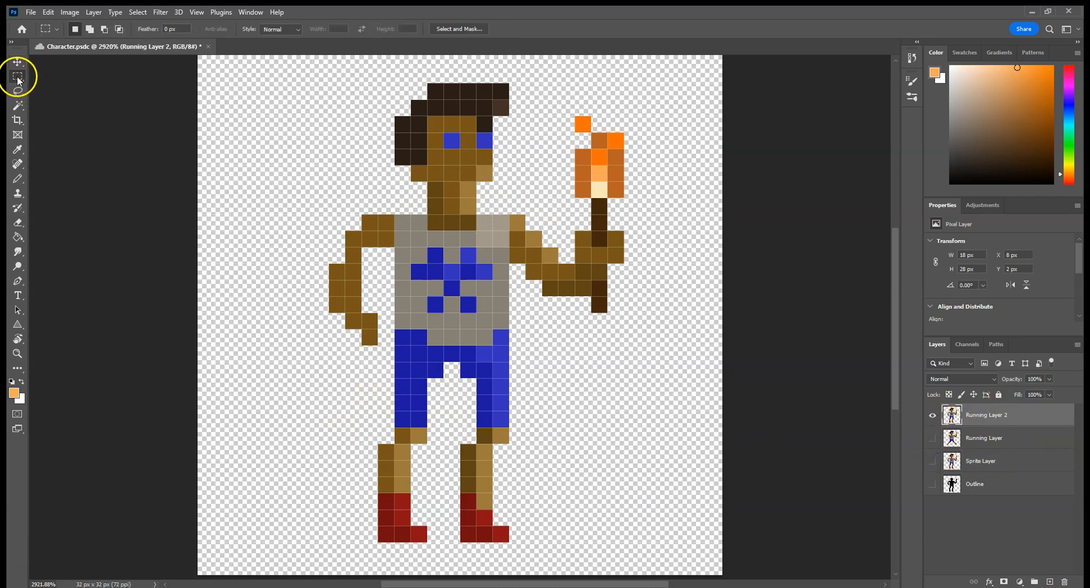
pyautogui.moveTo(431, 429); pyautogui.dragTo(432, 429)
pyautogui.moveTo(429, 544); pyautogui.dragTo(370, 392)
pyautogui.press('v')
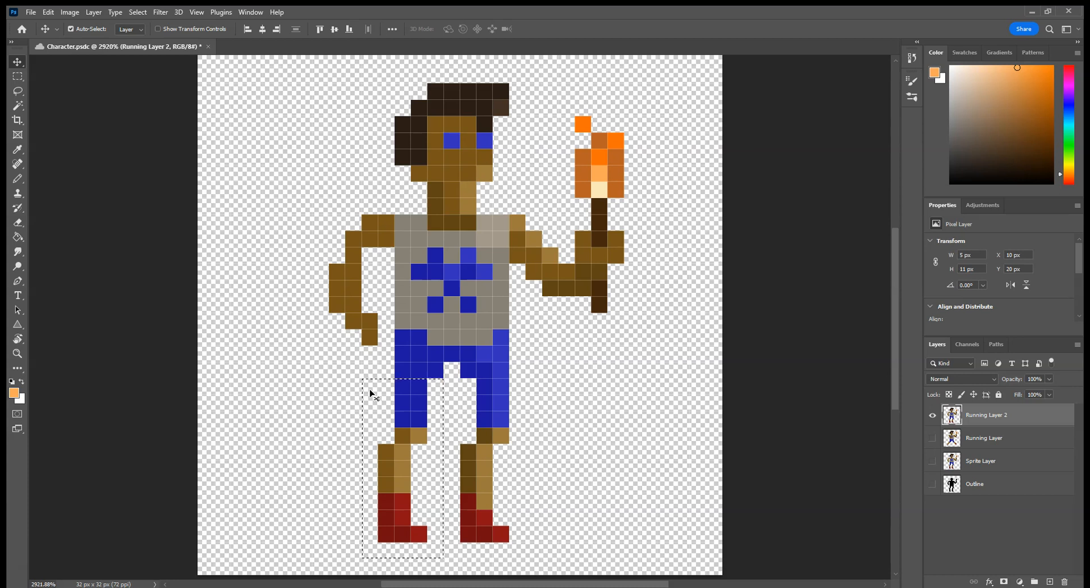
pyautogui.click(397, 460)
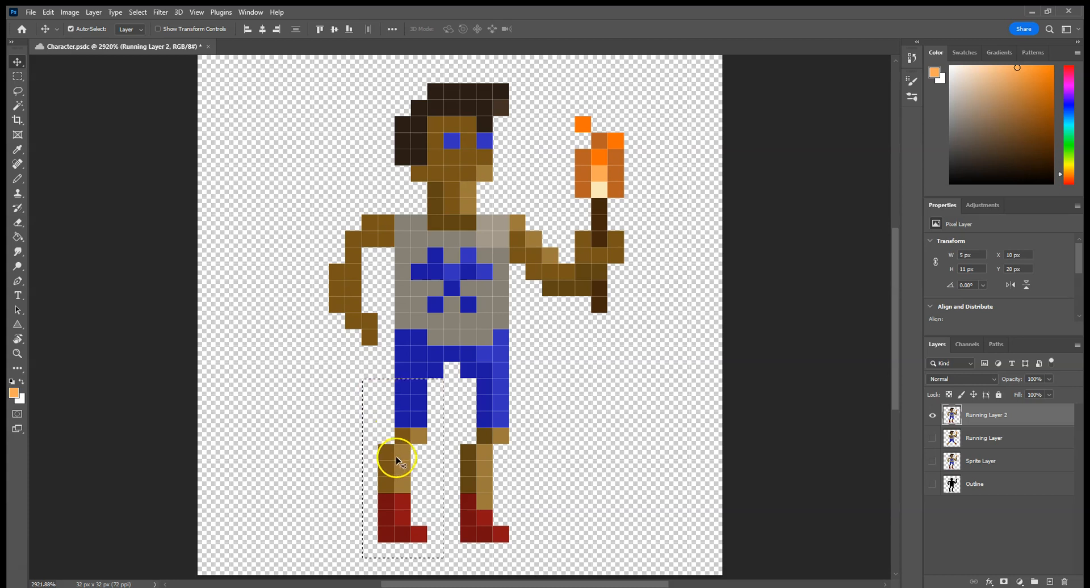
pyautogui.press('Right')
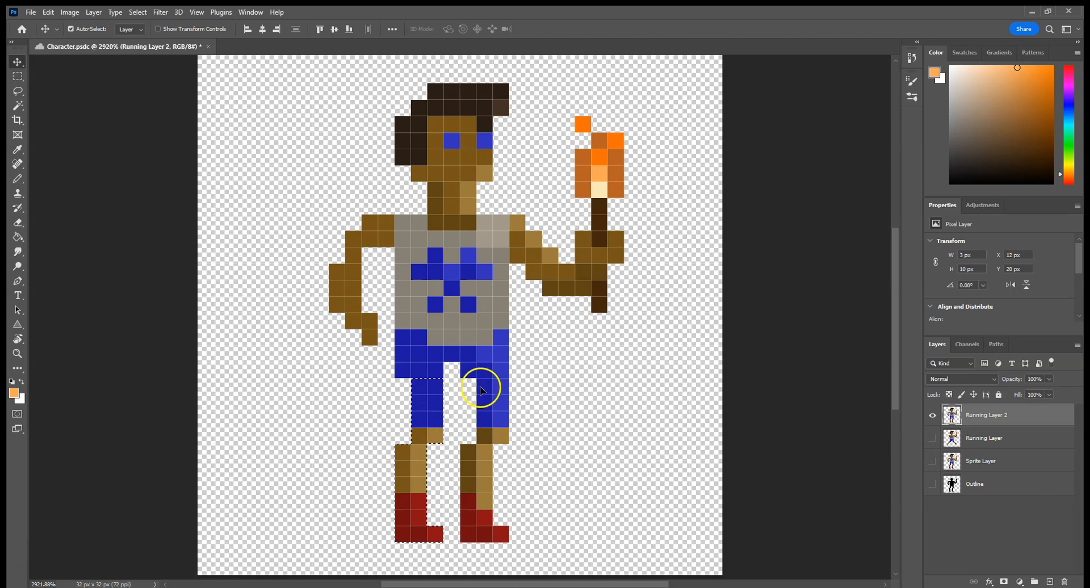
# - Select the right-hand leg from the shorts leg down to the shoe and move it two pixels left
pyautogui.click(17, 77)
pyautogui.moveTo(526, 549); pyautogui.dragTo(466, 386)
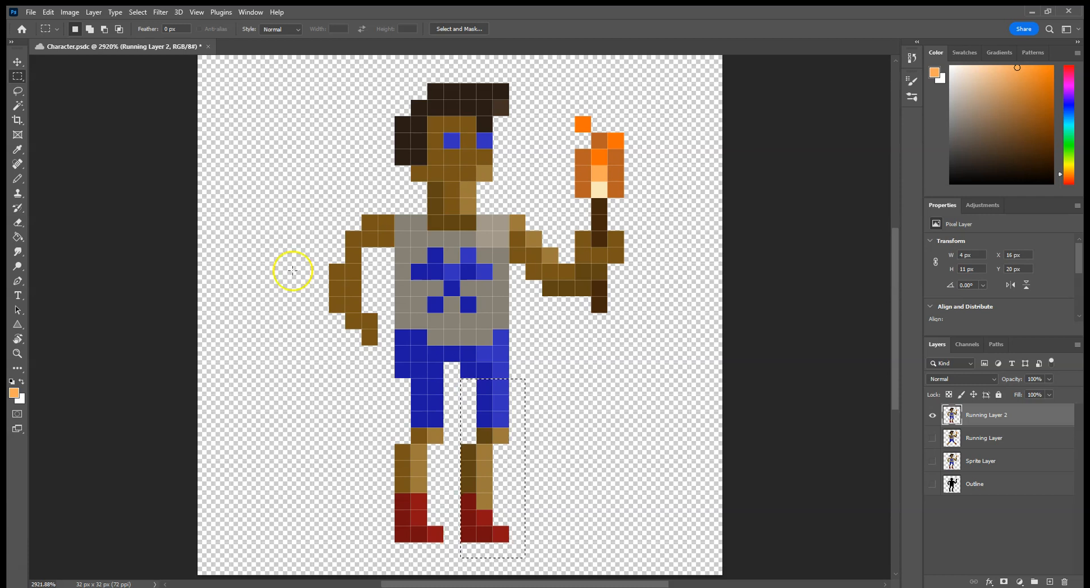
pyautogui.press('v')
pyautogui.press('Left')
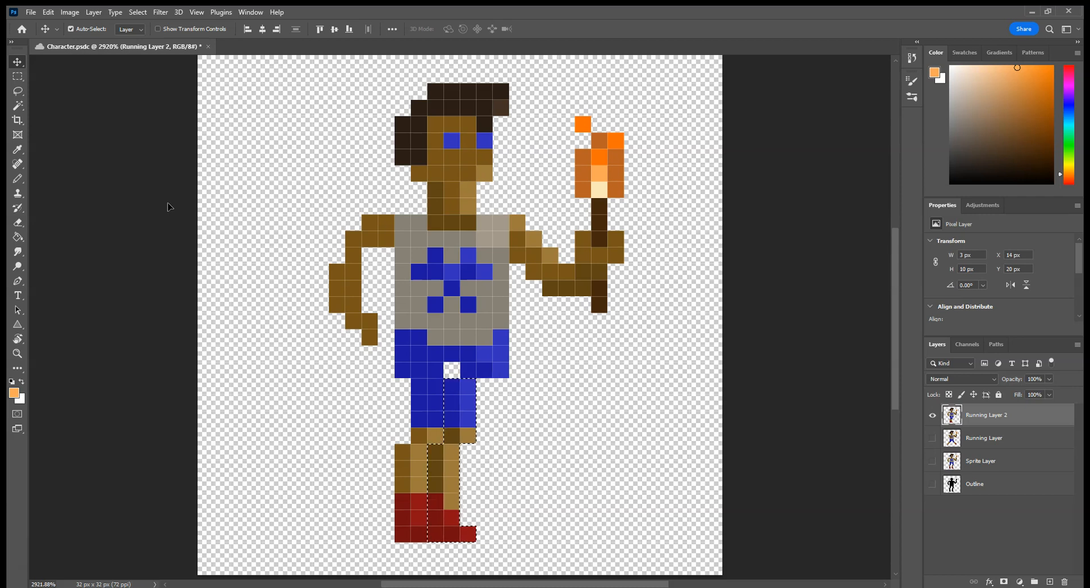
pyautogui.click(267, 406)
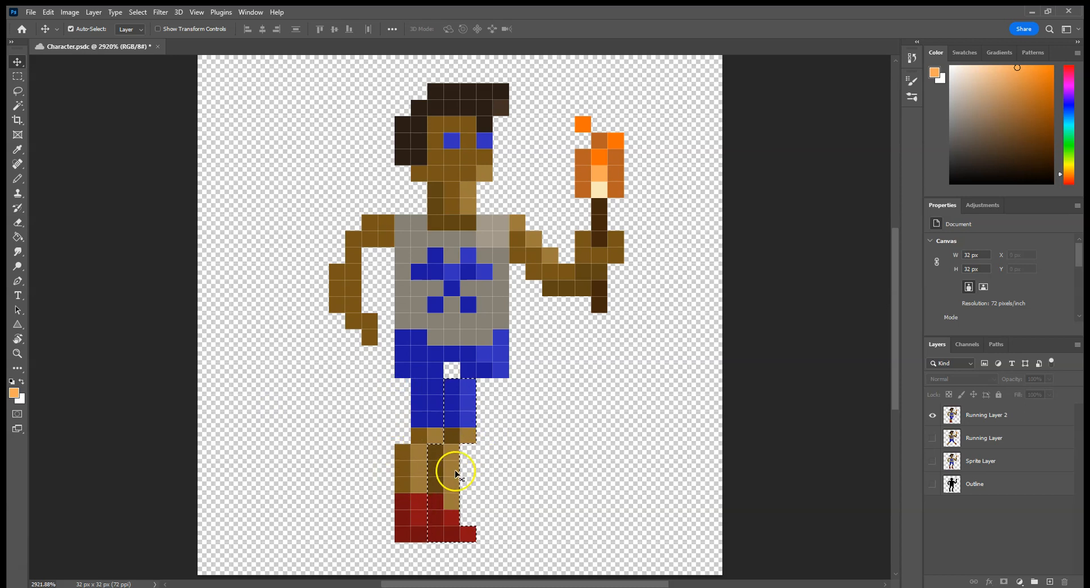
# - Undo the right-hand leg's move, and shift the left-hand leg from the shorts leg down to the shoe one pixel right
pyautogui.click(17, 76)
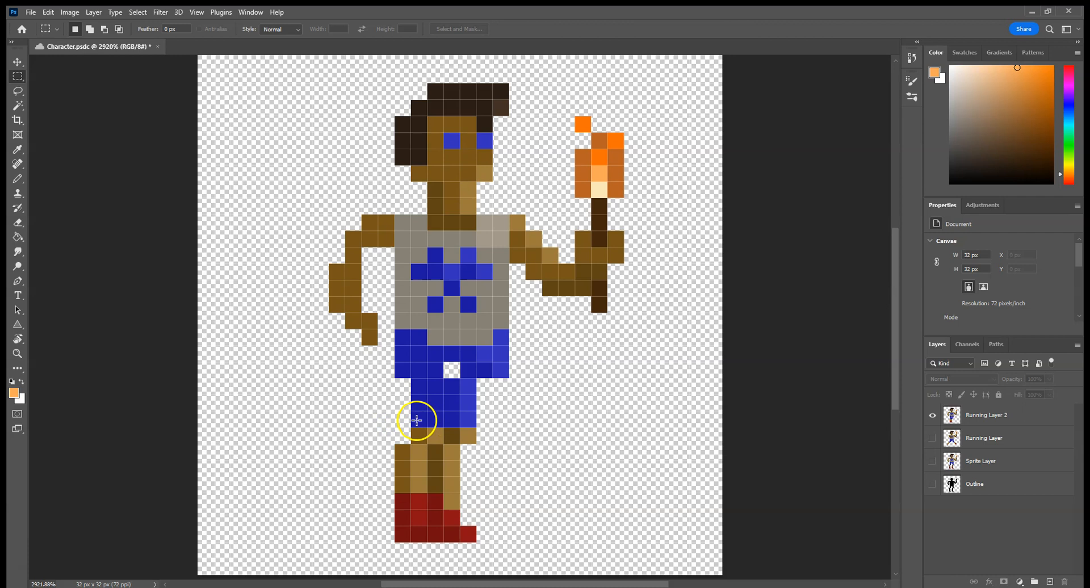
pyautogui.hotkey('ctrl', 'z')
pyautogui.click(391, 392)
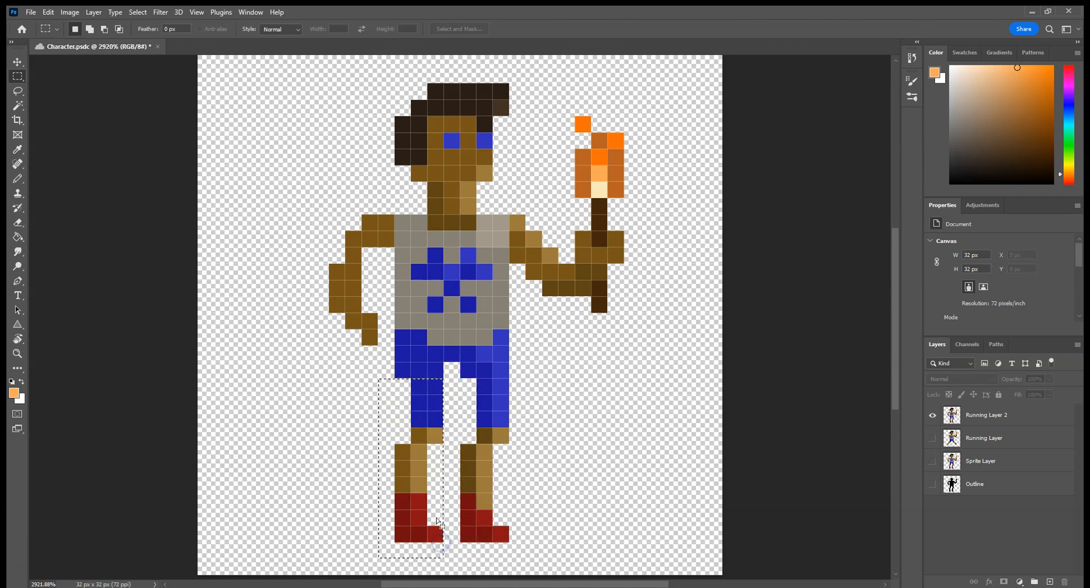
pyautogui.press('v')
pyautogui.press('Left')
pyautogui.click(520, 226)
pyautogui.click(999, 417)
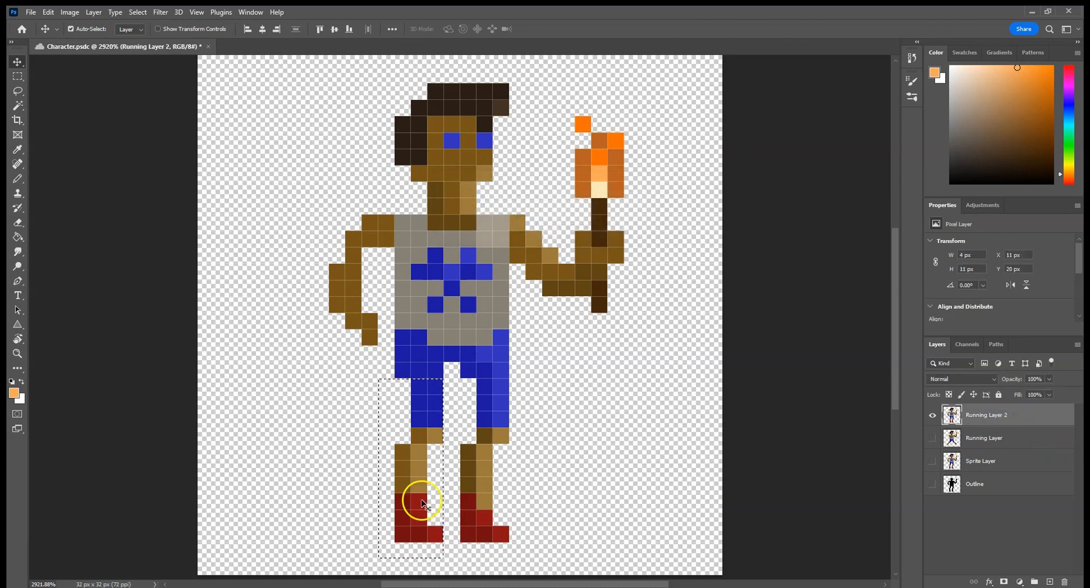
pyautogui.press('Right')
pyautogui.click(566, 472)
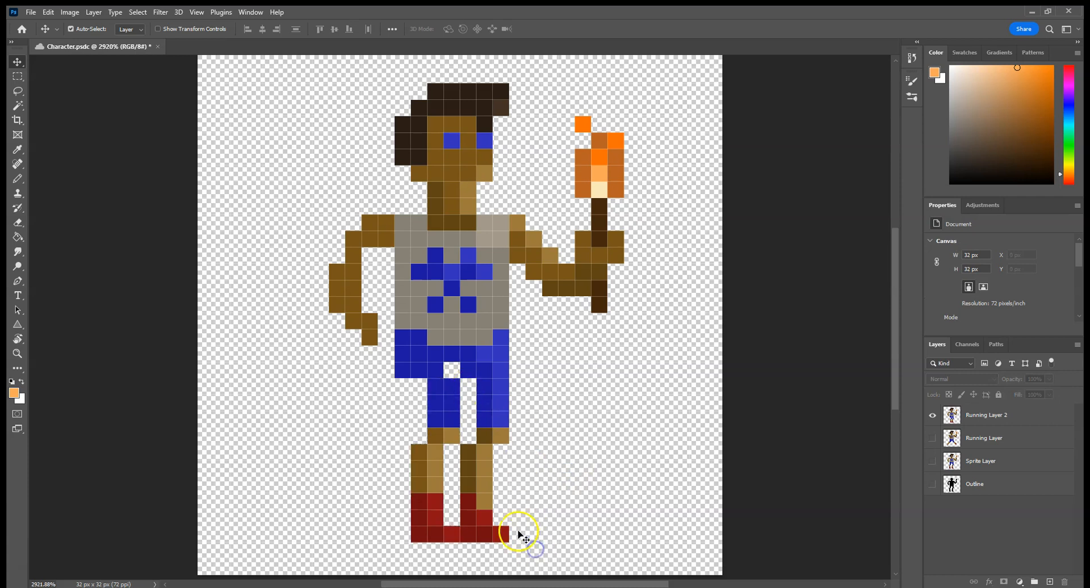
# - Select the right-hand lower leg and shoe below the knee on Running Layer 2 and delete them
pyautogui.click(18, 76)
pyautogui.moveTo(525, 556); pyautogui.dragTo(469, 491)
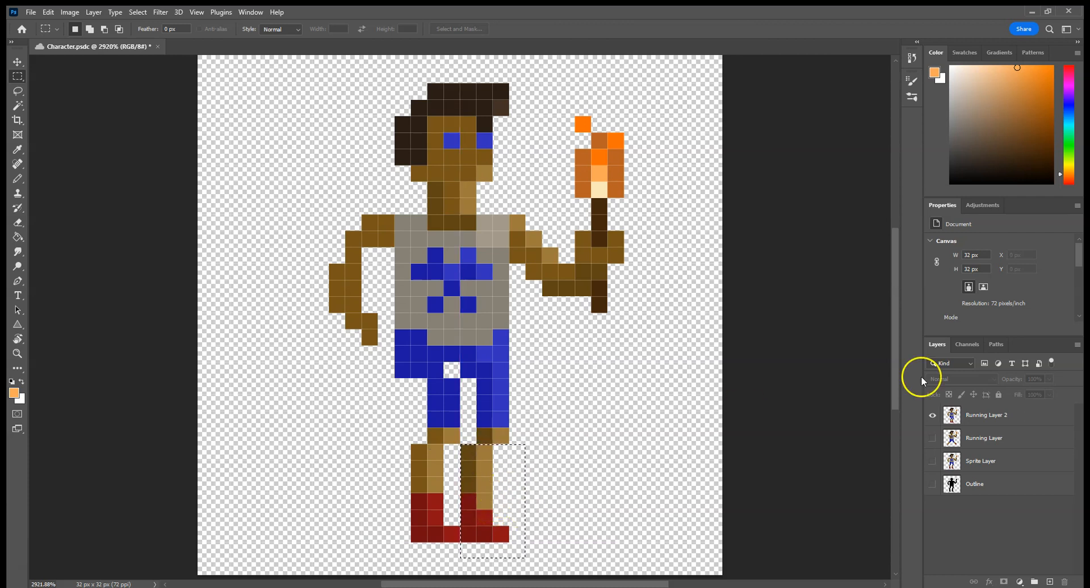
pyautogui.click(995, 414)
pyautogui.press('Delete')
pyautogui.hotkey('ctrl', 'd')
# - Select the remaining right-hand shorts leg and knee, move them one pixel left against the other leg, and clear the selection
pyautogui.moveTo(523, 457); pyautogui.dragTo(473, 376)
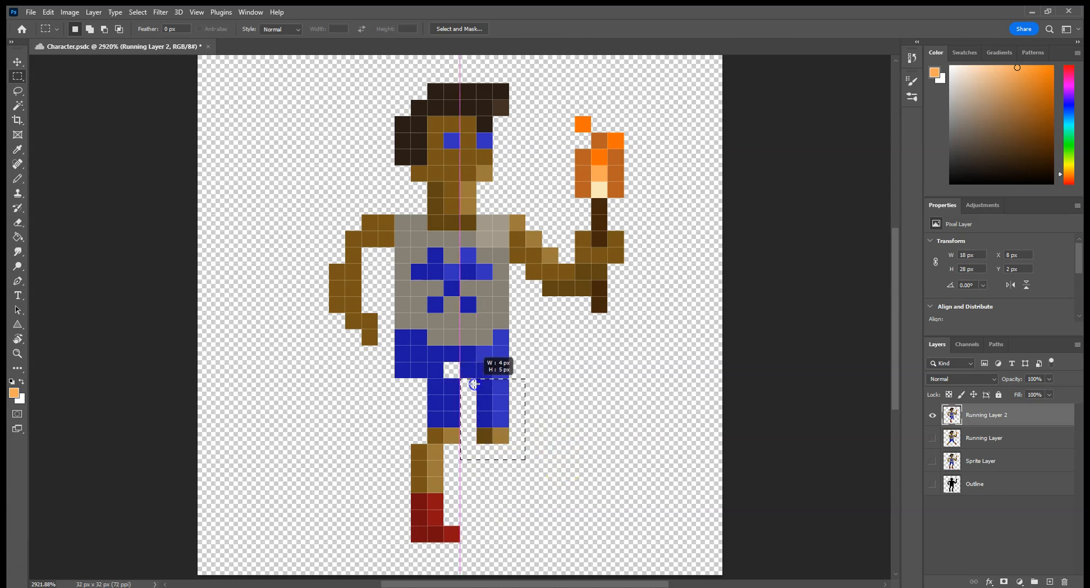
pyautogui.moveTo(476, 384); pyautogui.dragTo(476, 383)
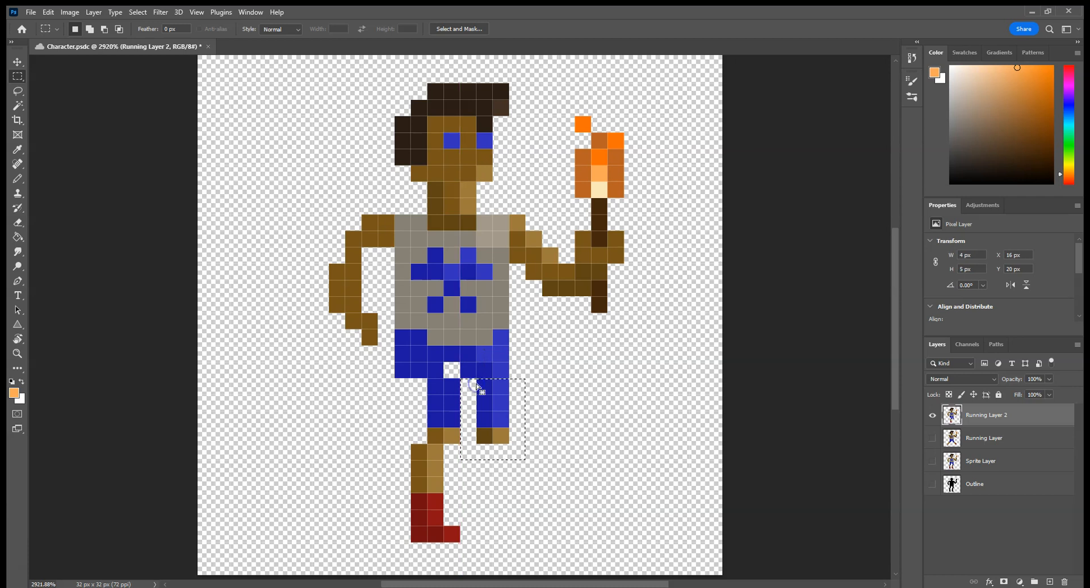
pyautogui.press('v')
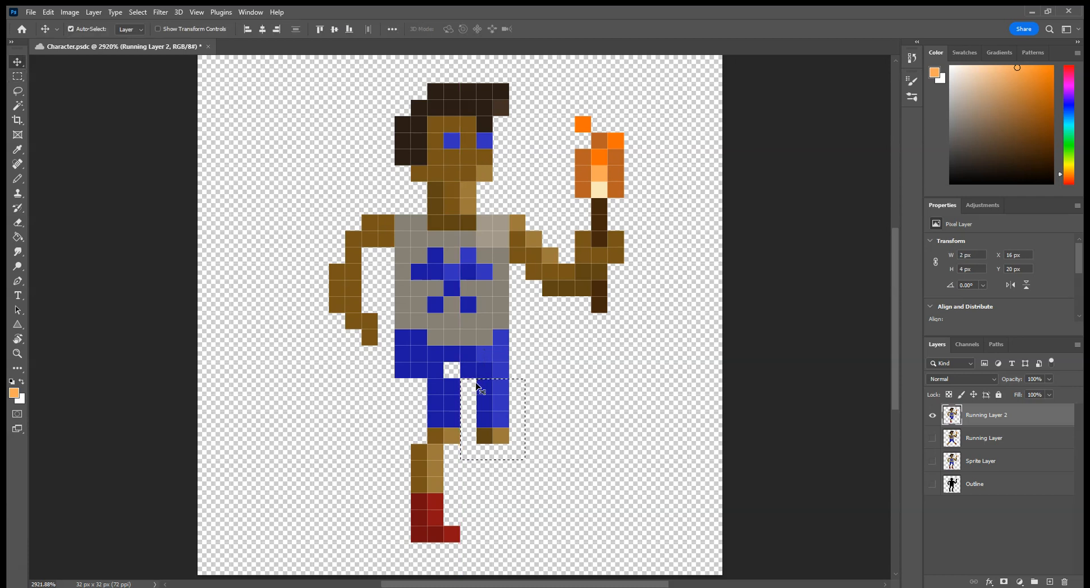
pyautogui.press('Left')
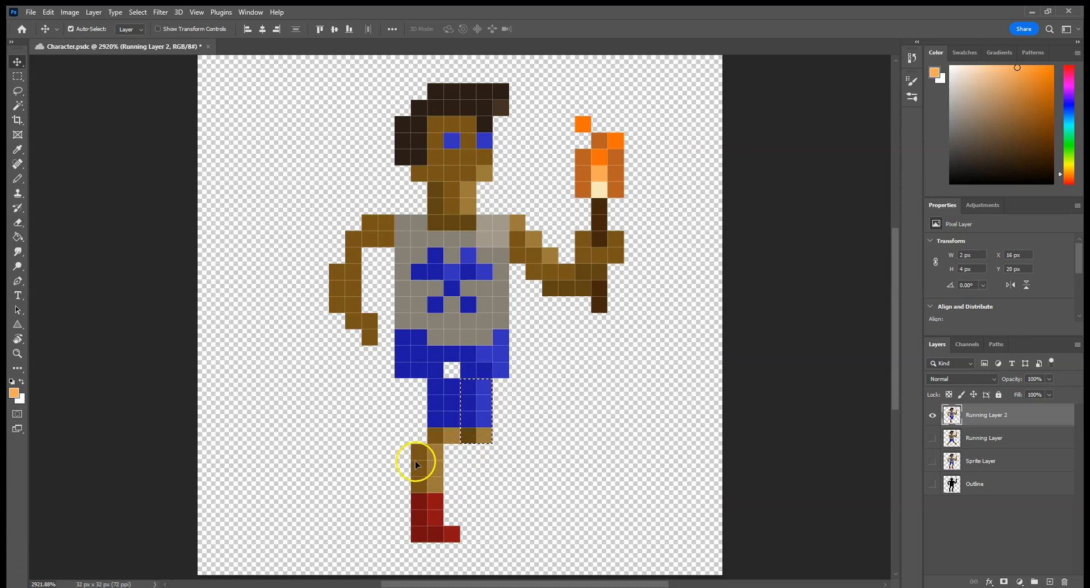
pyautogui.hotkey('ctrl', 'd')
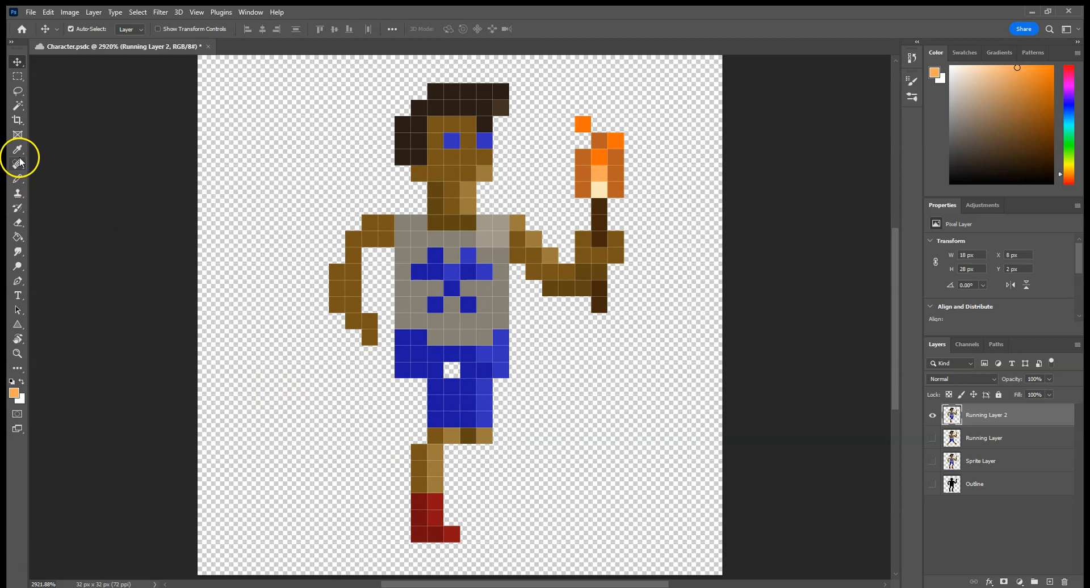
# - Sample the shorts' blue, darken it to #14127b, and pencil a shadow column down the inner edge of the right-hand shorts leg
pyautogui.click(17, 178)
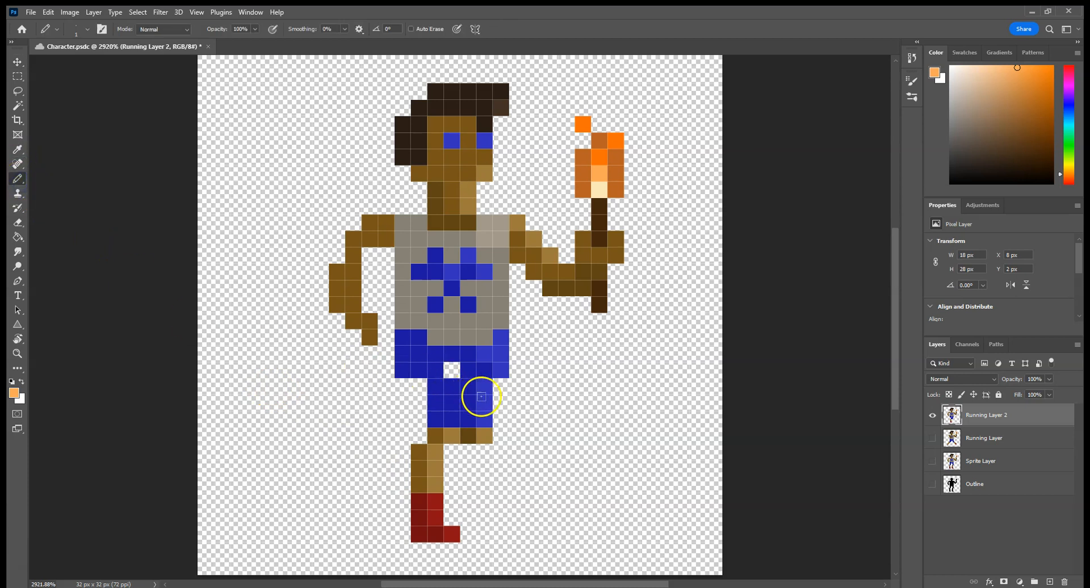
pyautogui.click(18, 149)
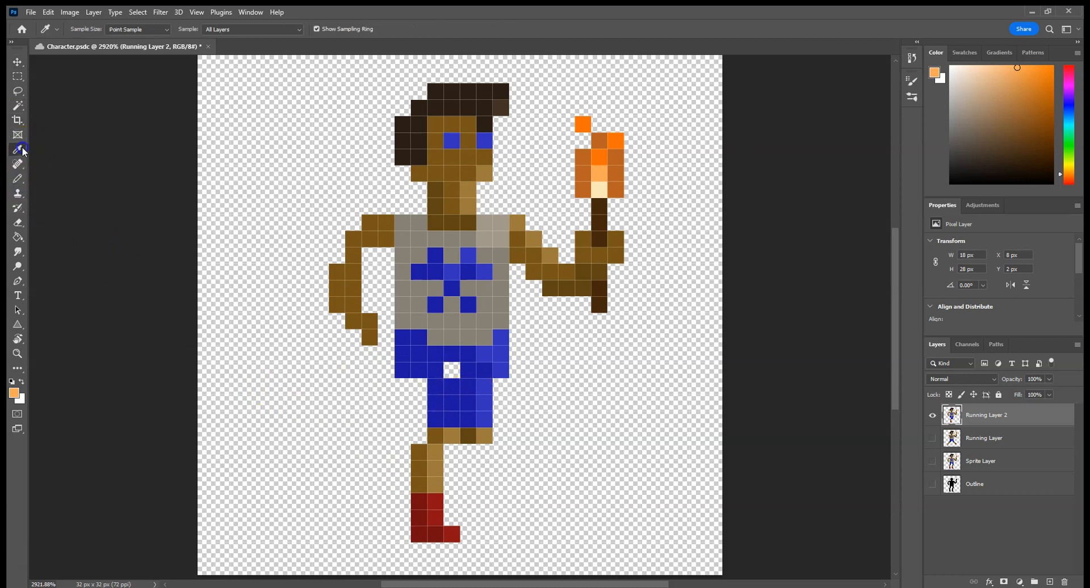
pyautogui.click(457, 399)
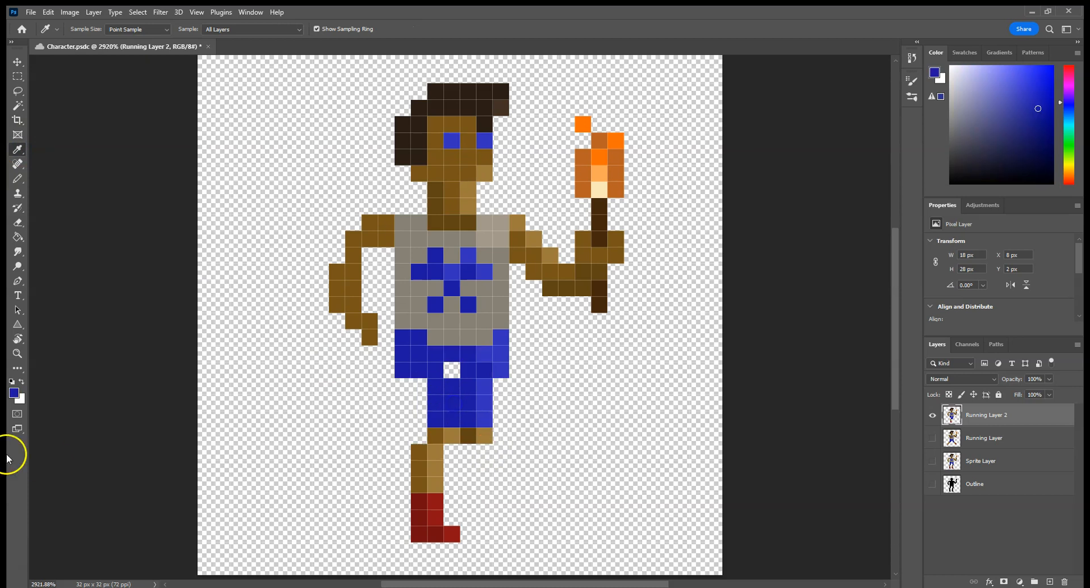
pyautogui.click(14, 393)
pyautogui.moveTo(511, 206); pyautogui.dragTo(518, 215)
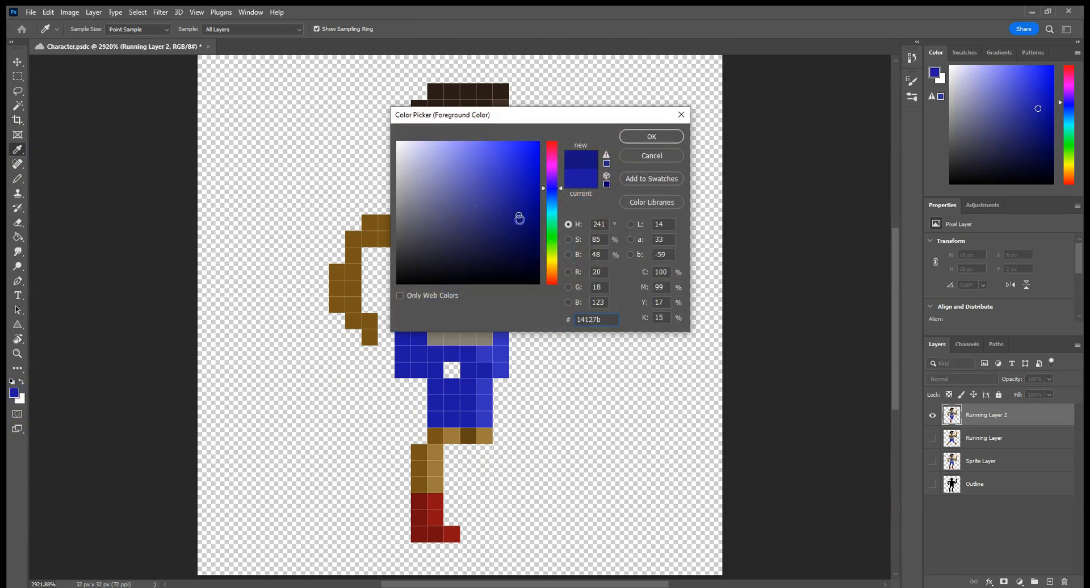
pyautogui.click(652, 137)
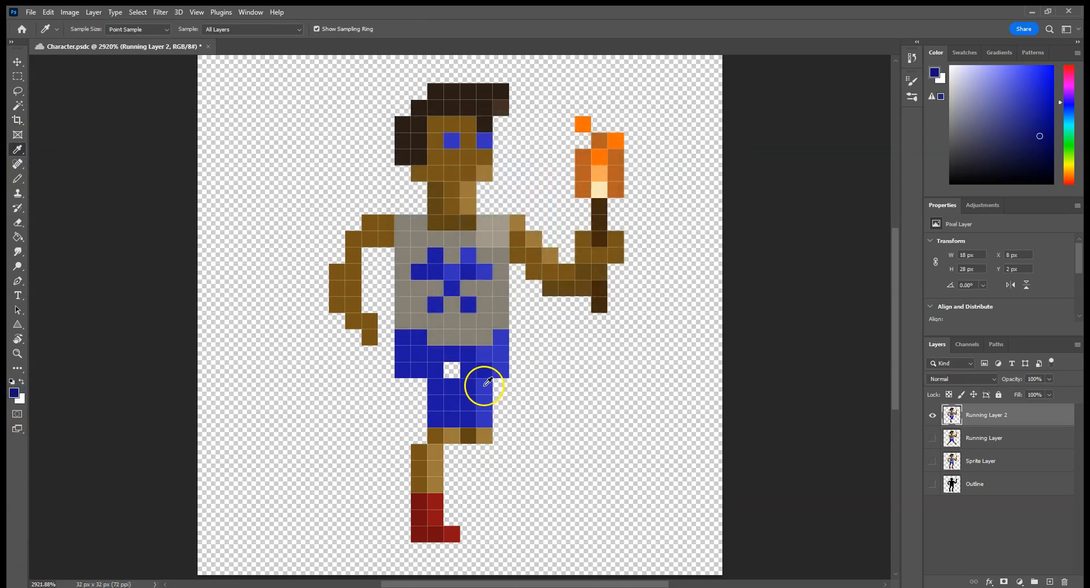
pyautogui.press('b')
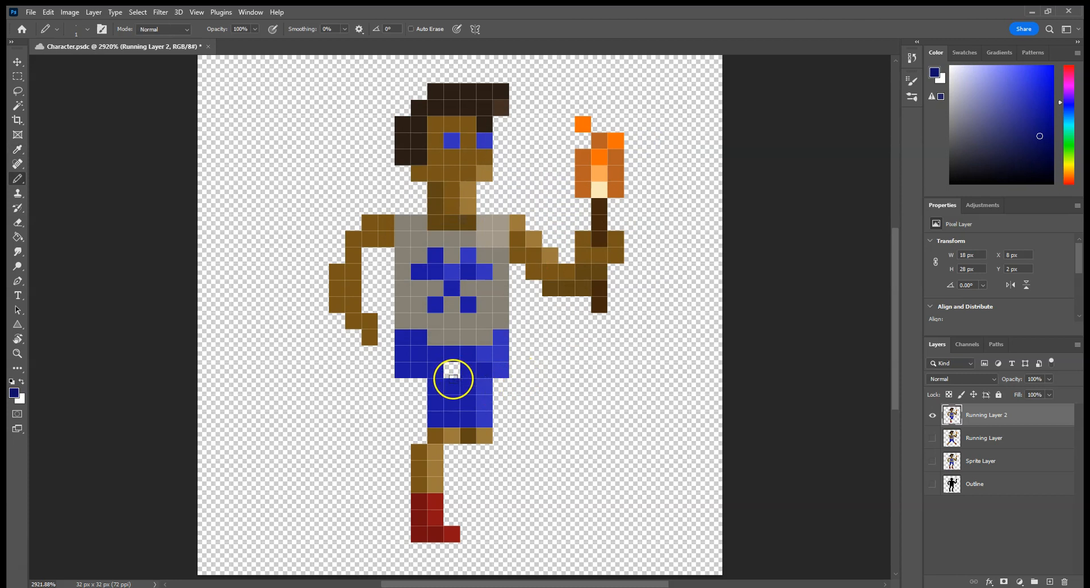
pyautogui.click(468, 387)
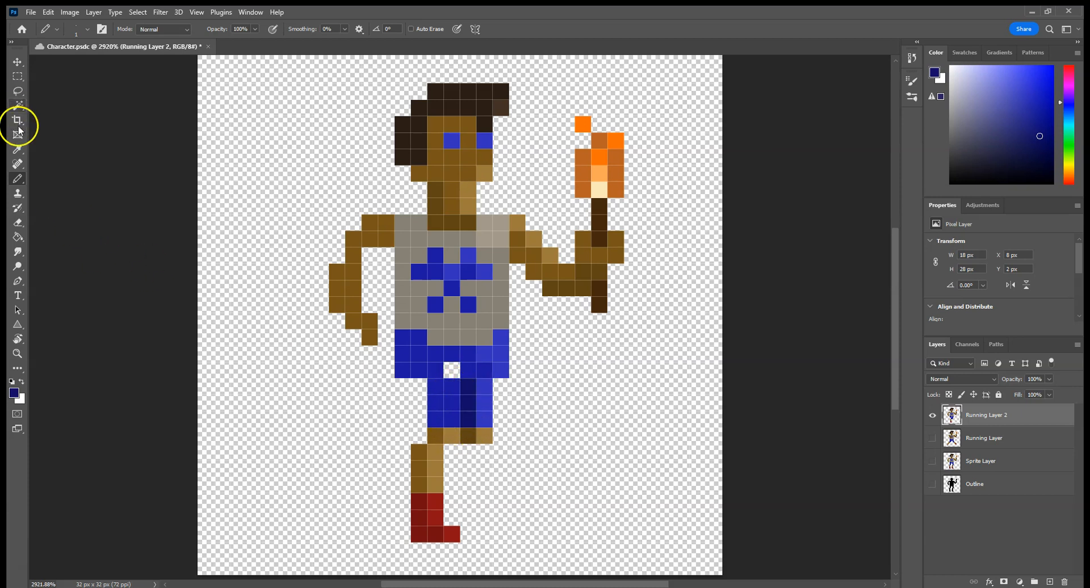
# - Sample the regular shorts blue, fill the crotch gap, and add a pixel on each outer side at the top of the shorts legs
pyautogui.click(18, 149)
pyautogui.click(438, 382)
pyautogui.press('b')
pyautogui.click(452, 368)
pyautogui.click(420, 386)
pyautogui.click(501, 387)
pyautogui.click(487, 389)
# - Sample the knee's medium brown and pencil two diagonal pixels of the bent lower leg below the right-hand knee
pyautogui.press('i')
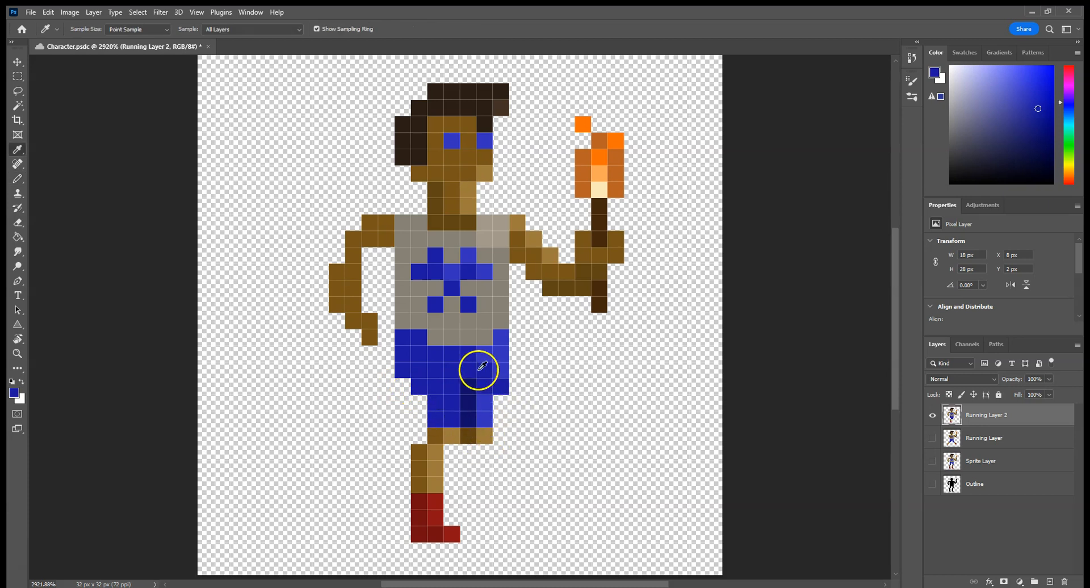
pyautogui.click(438, 436)
pyautogui.press('b')
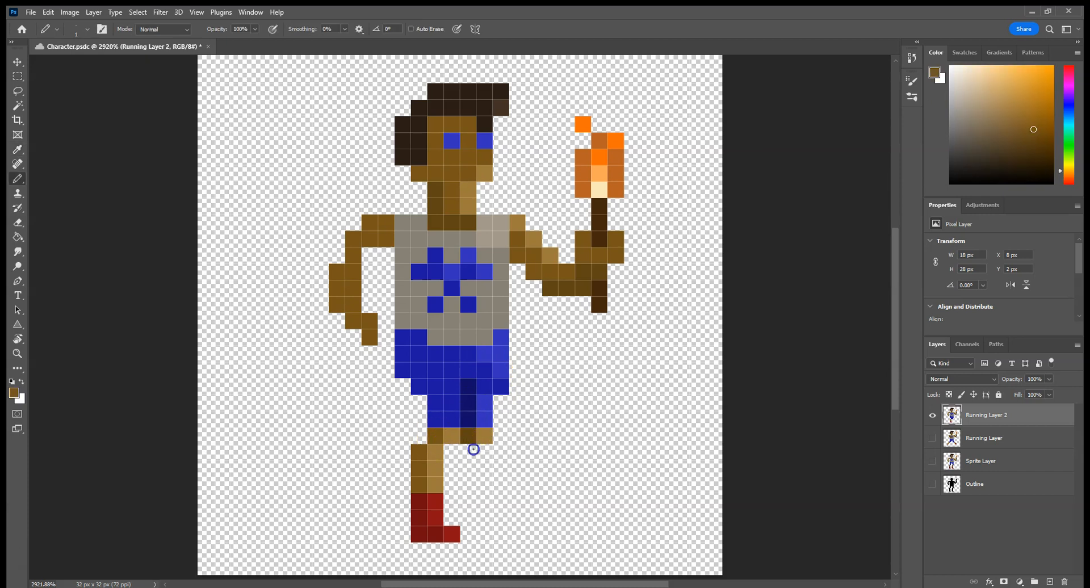
pyautogui.click(453, 462)
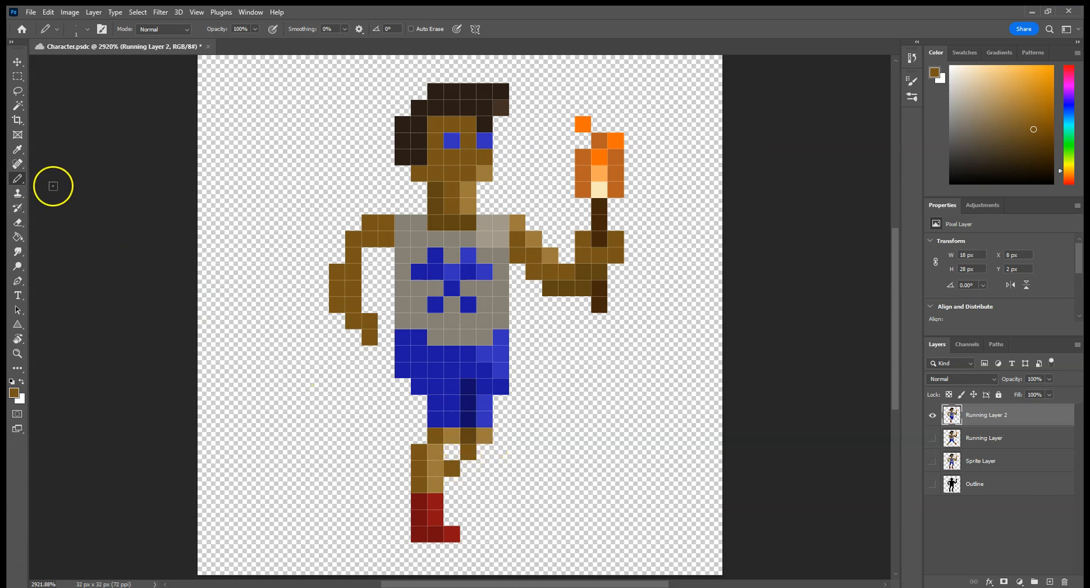
# - Sample the knee's light brown and fill out the bent right-hand leg and the gap between the two knees
pyautogui.click(18, 149)
pyautogui.click(488, 438)
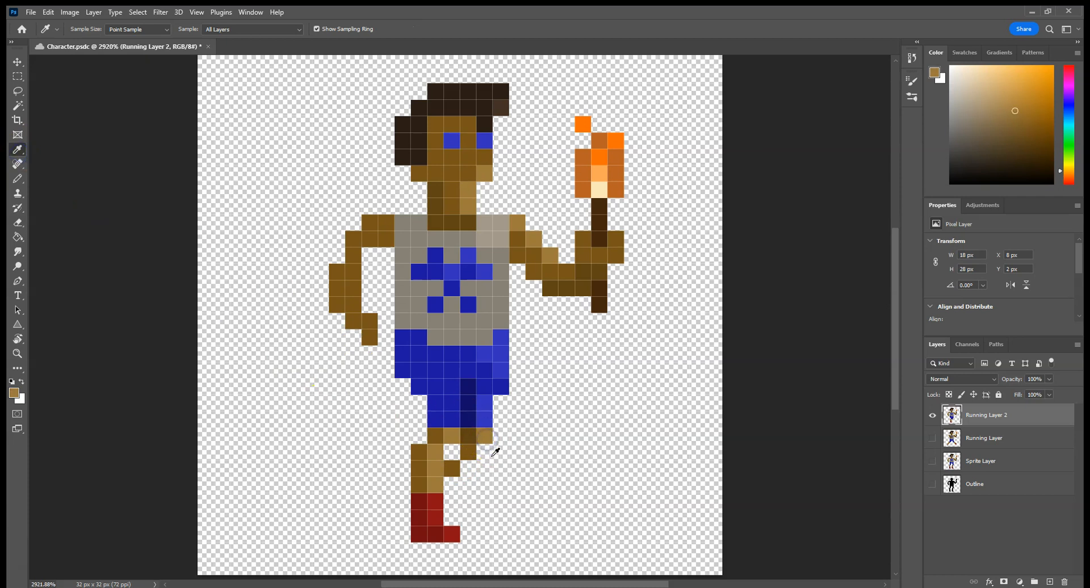
pyautogui.press('b')
pyautogui.click(451, 484)
pyautogui.click(484, 468)
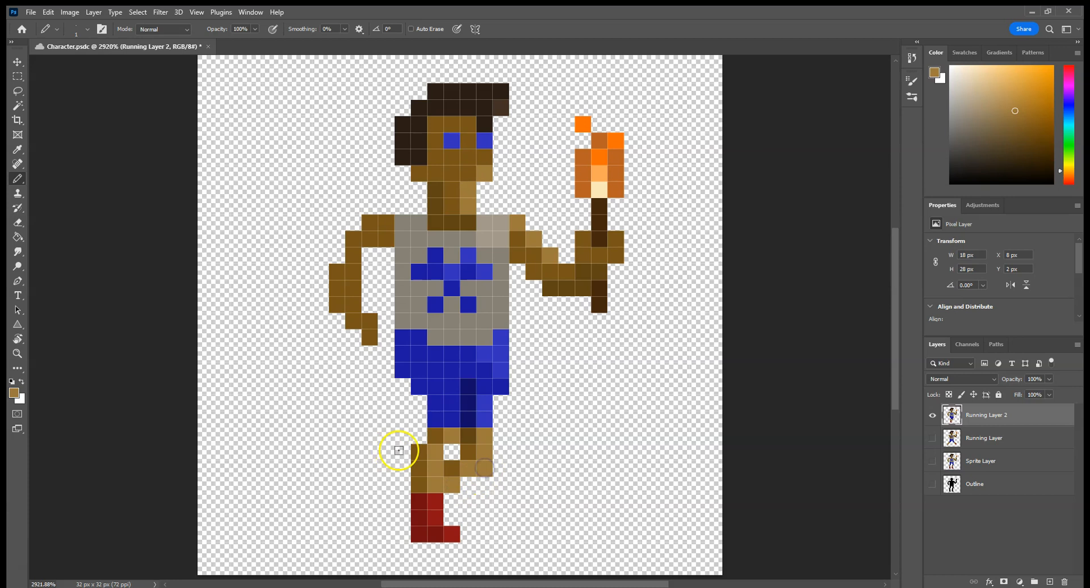
pyautogui.click(449, 451)
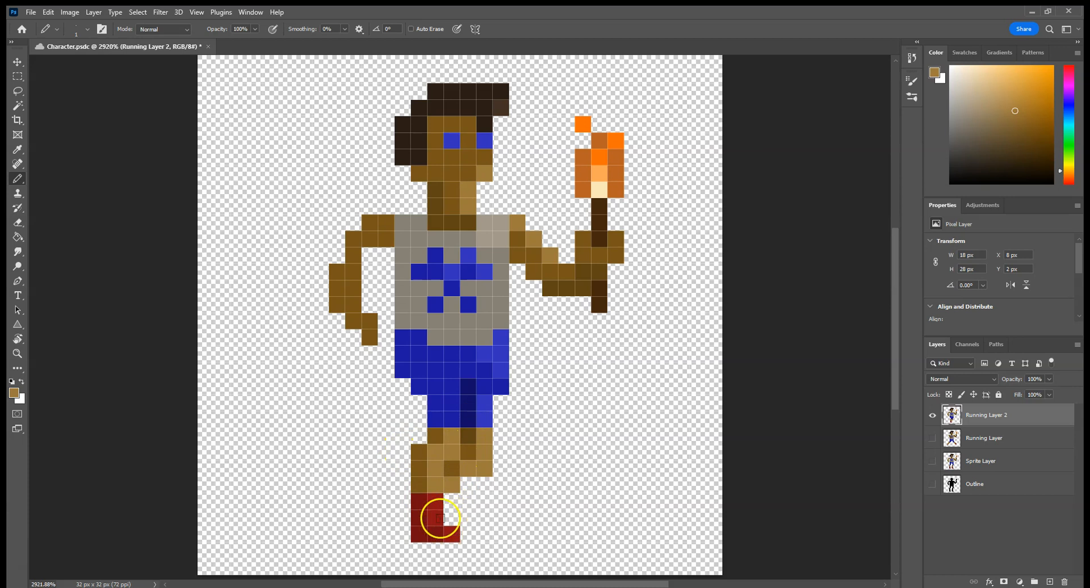
# - Darken the sampled leg brown to #3c2b0c and pencil the shadow between the two bare legs
pyautogui.click(18, 149)
pyautogui.click(475, 441)
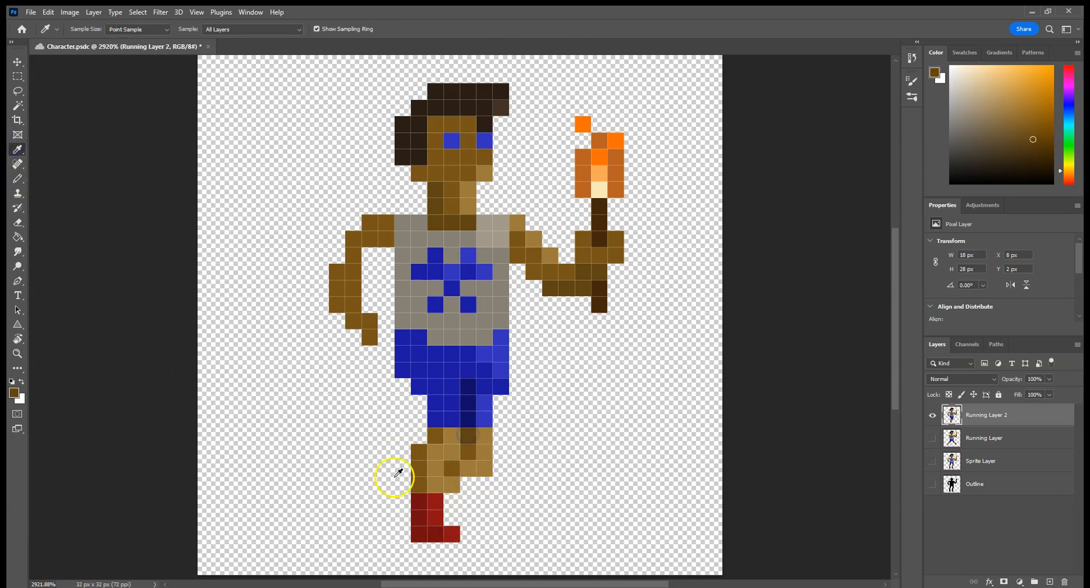
pyautogui.click(14, 392)
pyautogui.click(506, 248)
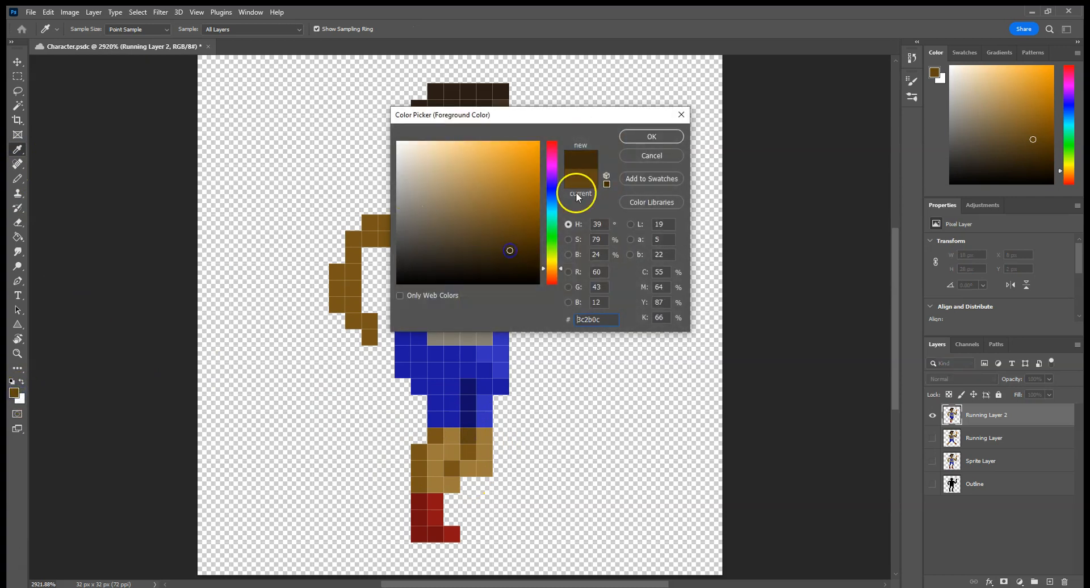
pyautogui.press('Return')
pyautogui.press('b')
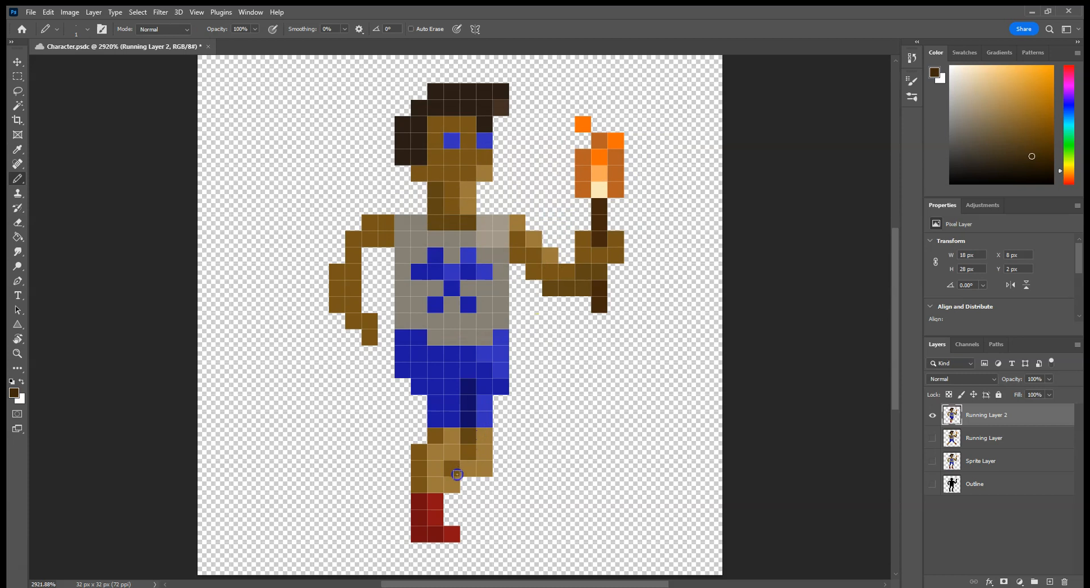
pyautogui.moveTo(454, 469); pyautogui.dragTo(474, 439)
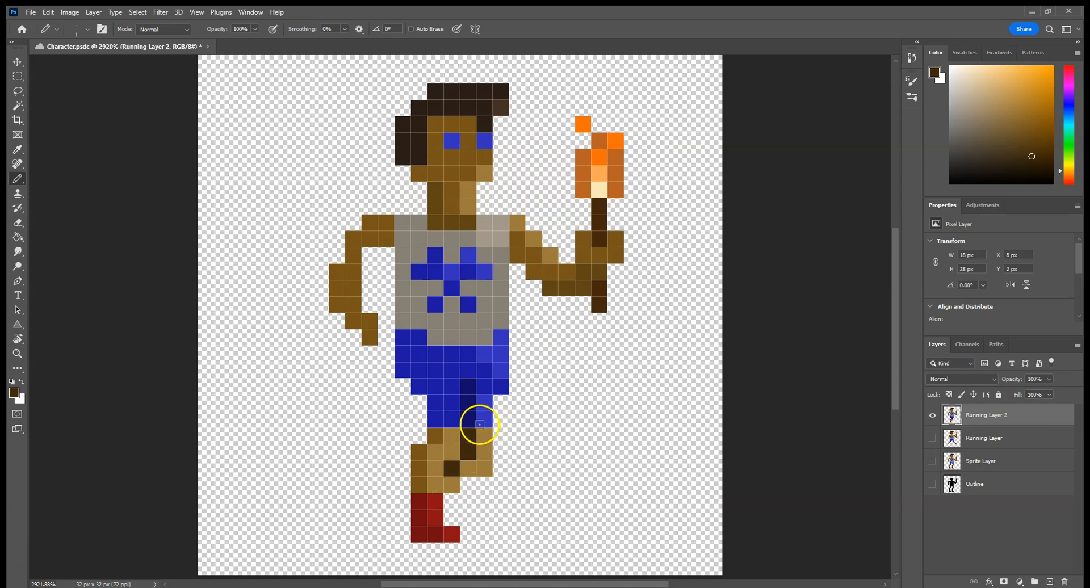
pyautogui.click(450, 486)
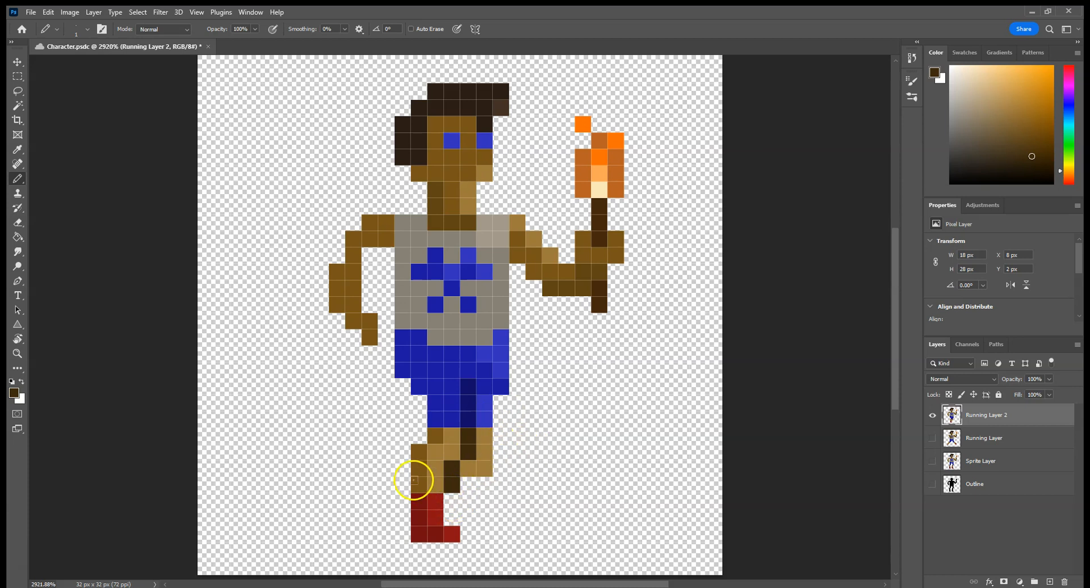
# - Reshape the shoe by erasing the sole's heel pixel, painting its front in the sampled red, and erasing the extra toe pixel
pyautogui.press('e')
pyautogui.click(419, 536)
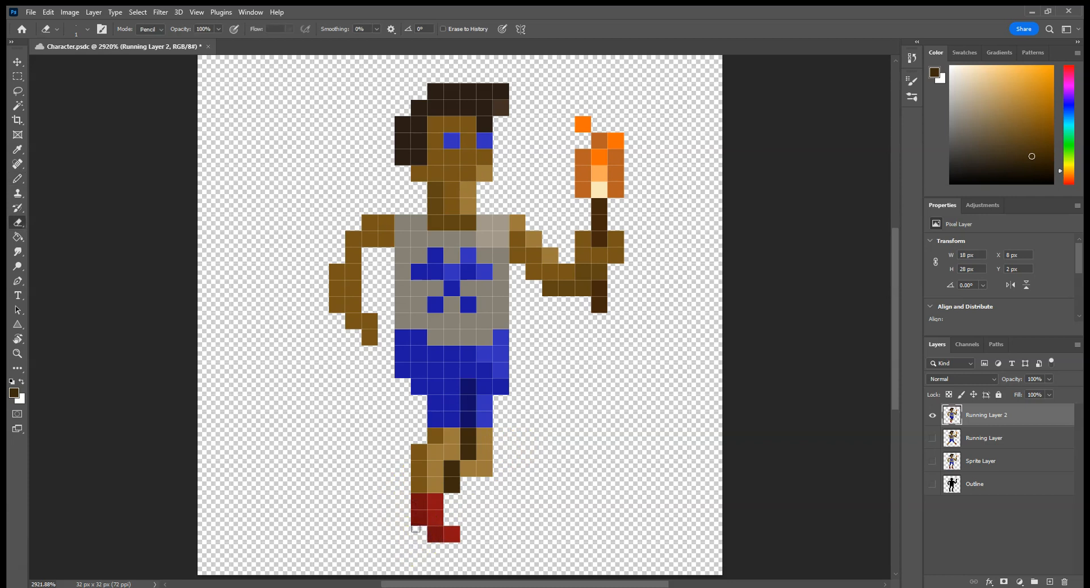
pyautogui.click(17, 149)
pyautogui.click(437, 500)
pyautogui.press('b')
pyautogui.click(452, 519)
pyautogui.click(463, 534)
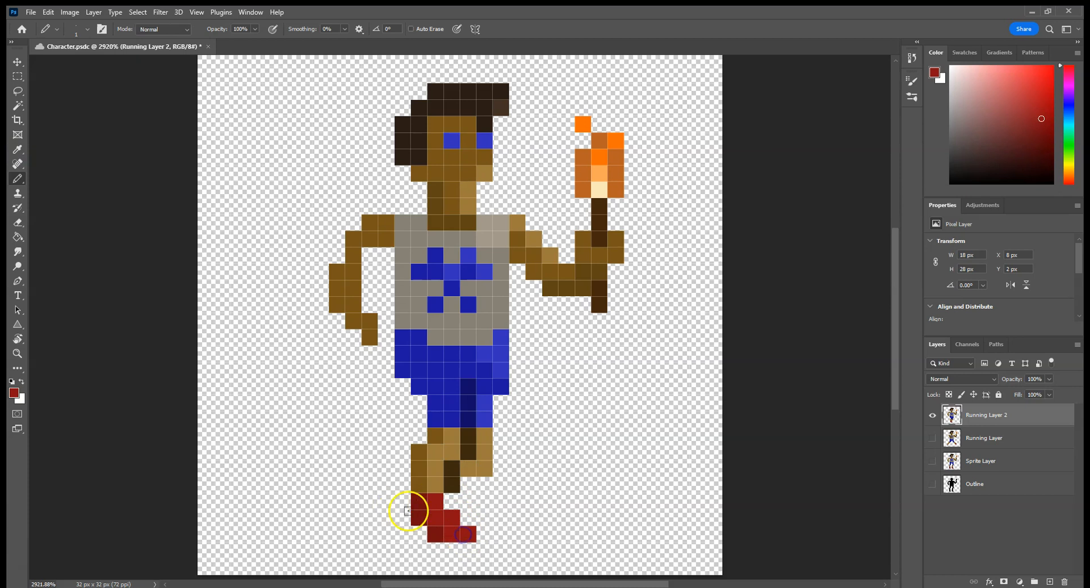
pyautogui.press('e')
pyautogui.click(470, 534)
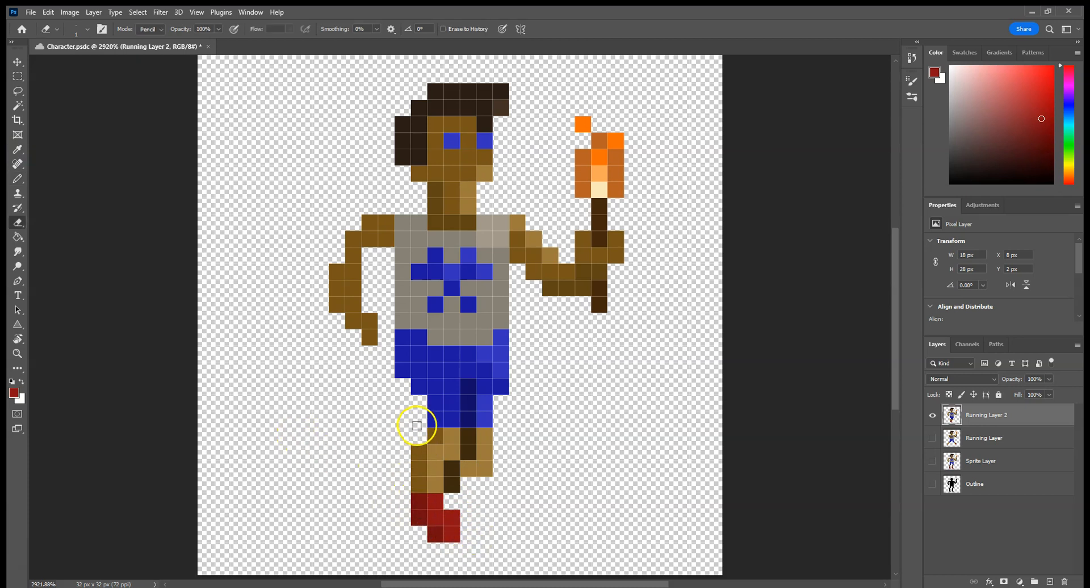
# - Select the left-hand arm outside the shoulder and rotate it about -21° with Free Transform
pyautogui.click(17, 76)
pyautogui.moveTo(377, 361)
pyautogui.mouseDown()
pyautogui.moveTo(354, 325)
pyautogui.moveTo(336, 223)
pyautogui.mouseUp()
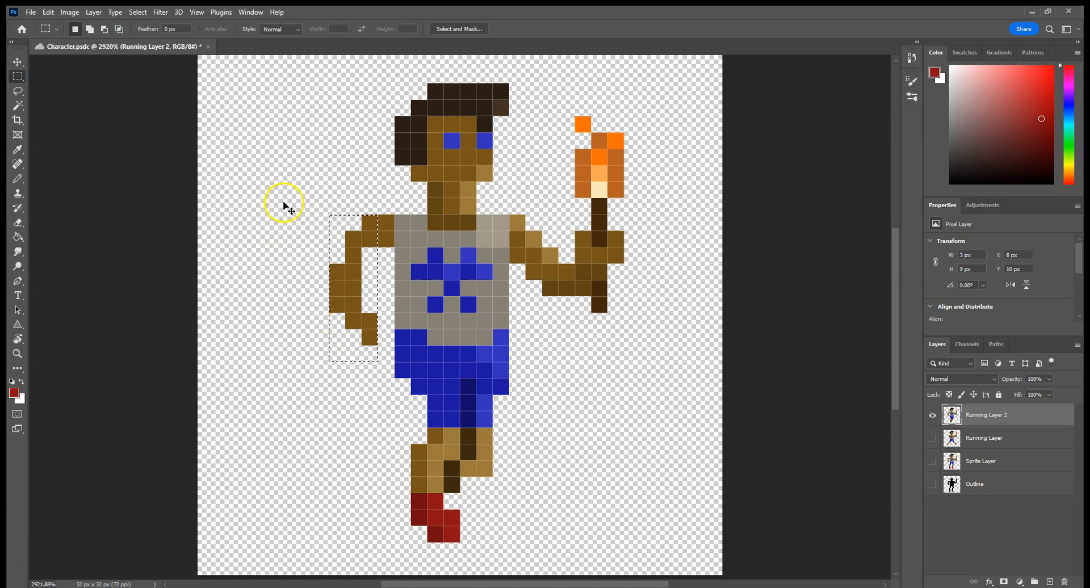
pyautogui.hotkey('ctrl', 't')
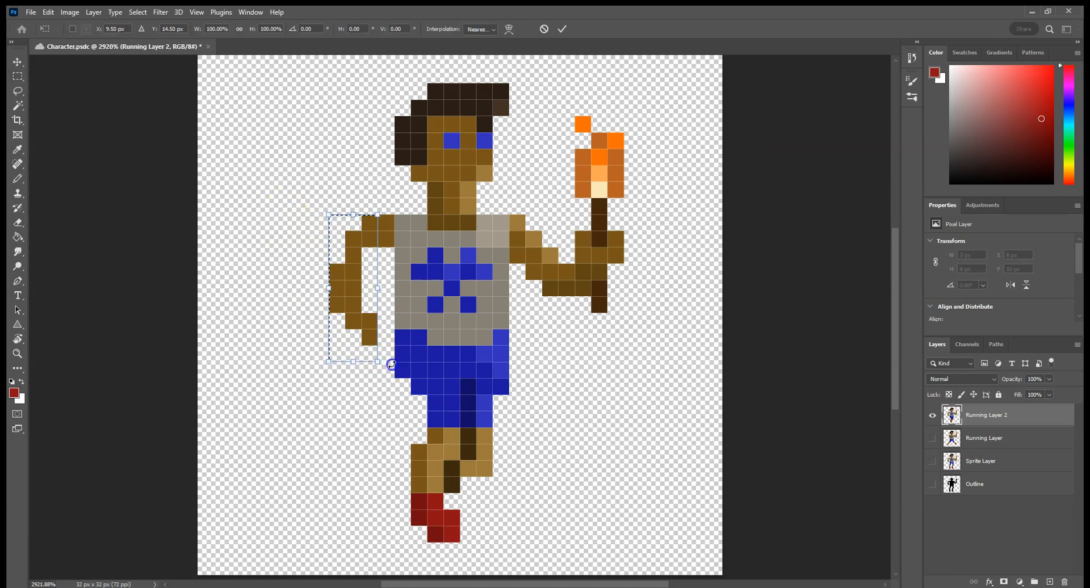
pyautogui.moveTo(398, 363); pyautogui.dragTo(428, 353)
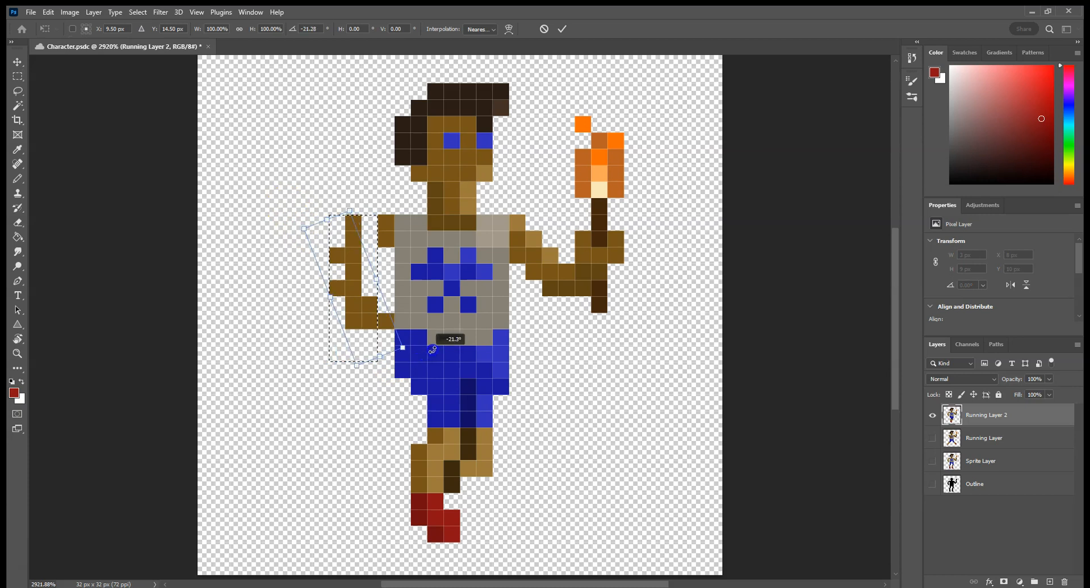
pyautogui.moveTo(433, 345); pyautogui.dragTo(434, 344)
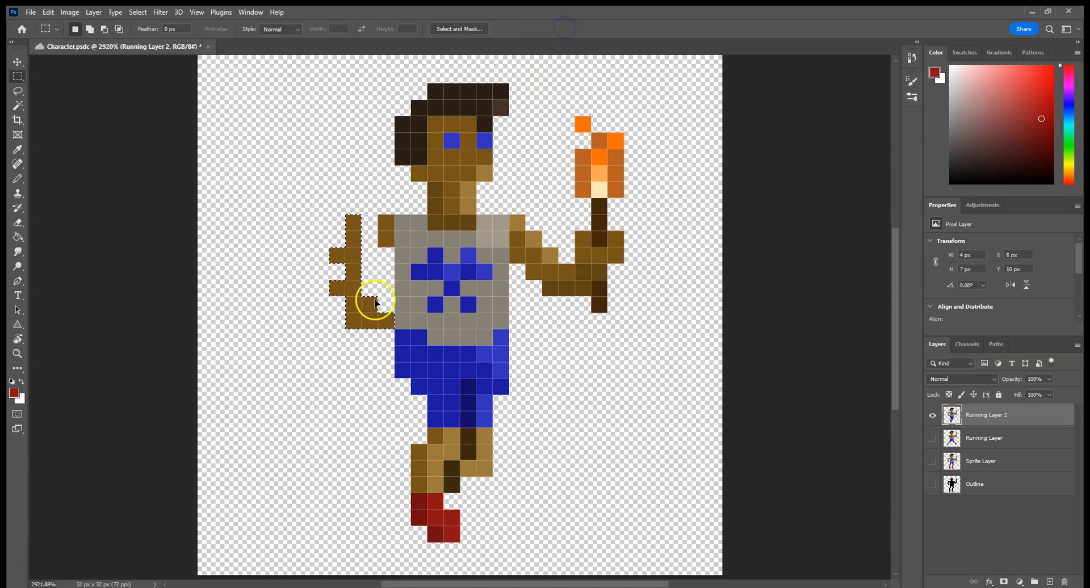
# - Shift the rotated left-hand arm 1 px toward the torso, deselect it, and erase the two finger pixels sticking outward
pyautogui.moveTo(361, 314); pyautogui.dragTo(376, 316)
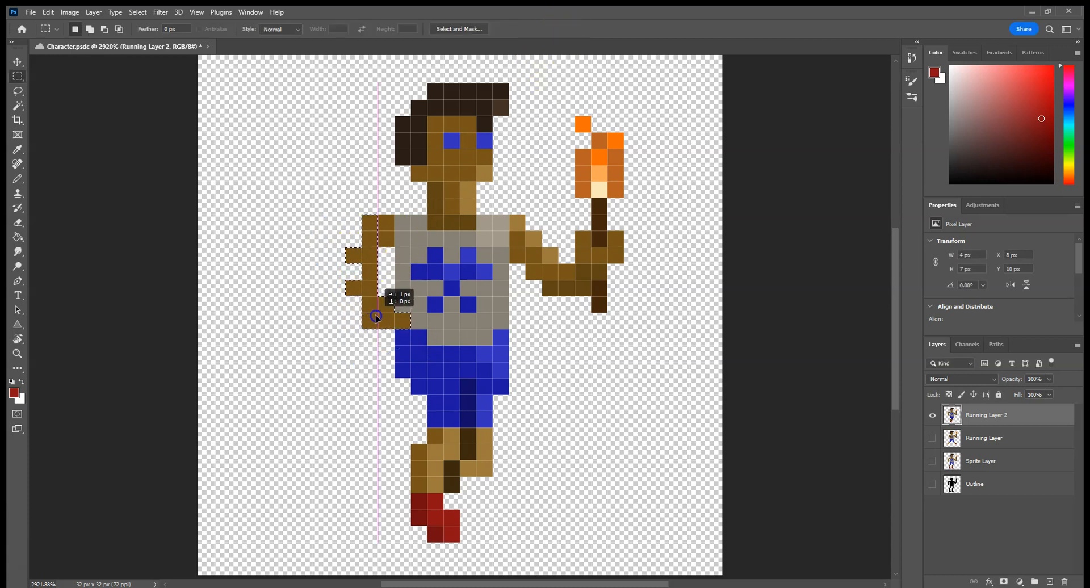
pyautogui.click(332, 285)
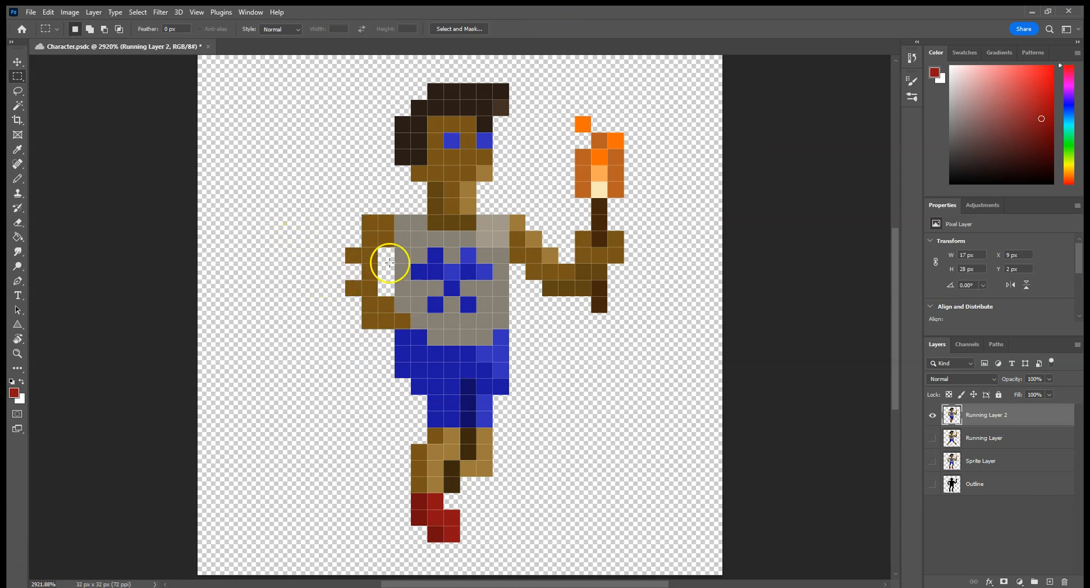
pyautogui.press('e')
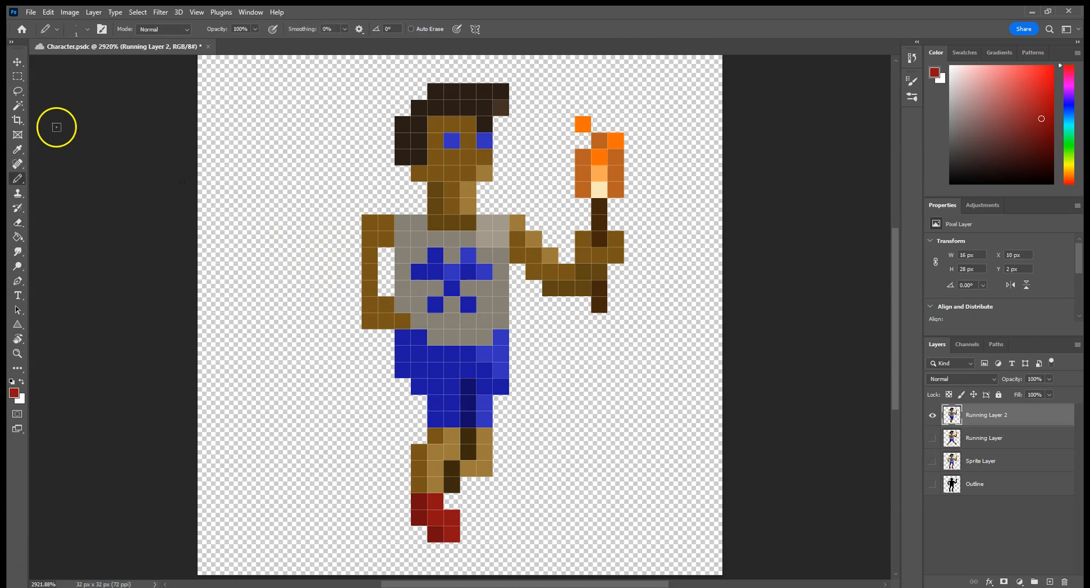
# - Sample the arm's brown and pencil in a thicker upper arm and a forearm and hand reaching across the shirt
pyautogui.click(18, 149)
pyautogui.click(376, 292)
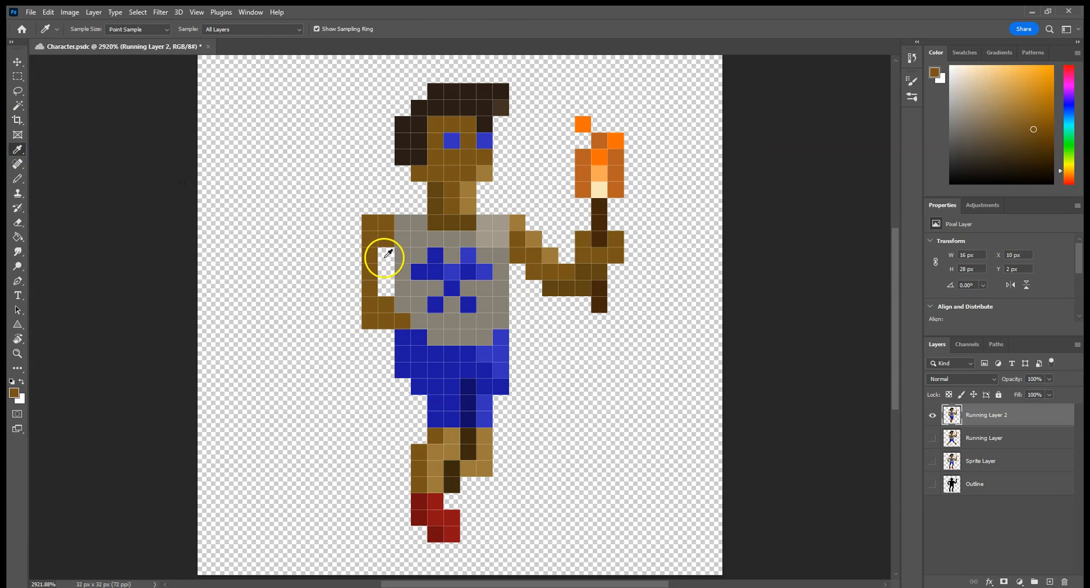
pyautogui.press('b')
pyautogui.click(384, 272)
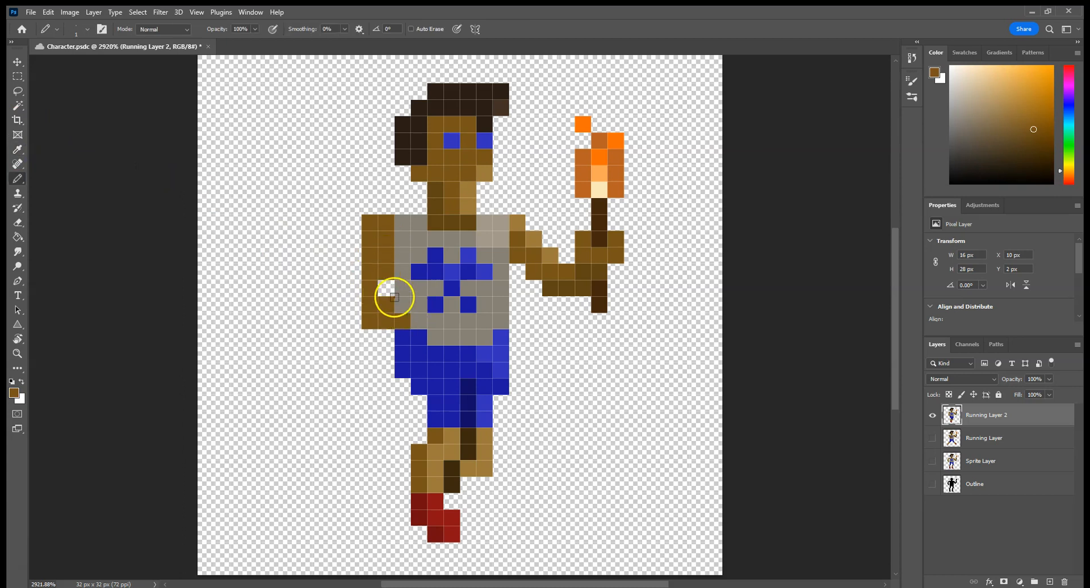
pyautogui.click(407, 304)
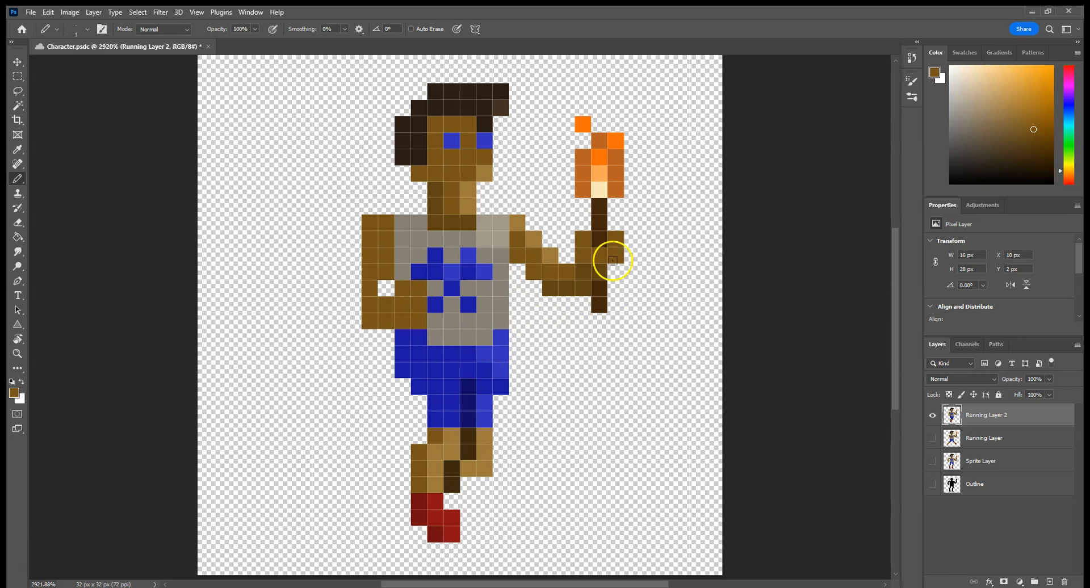
# - Select the torch with its forearm outside the shoulder, move the selection down 1 px, and deselect it
pyautogui.click(16, 76)
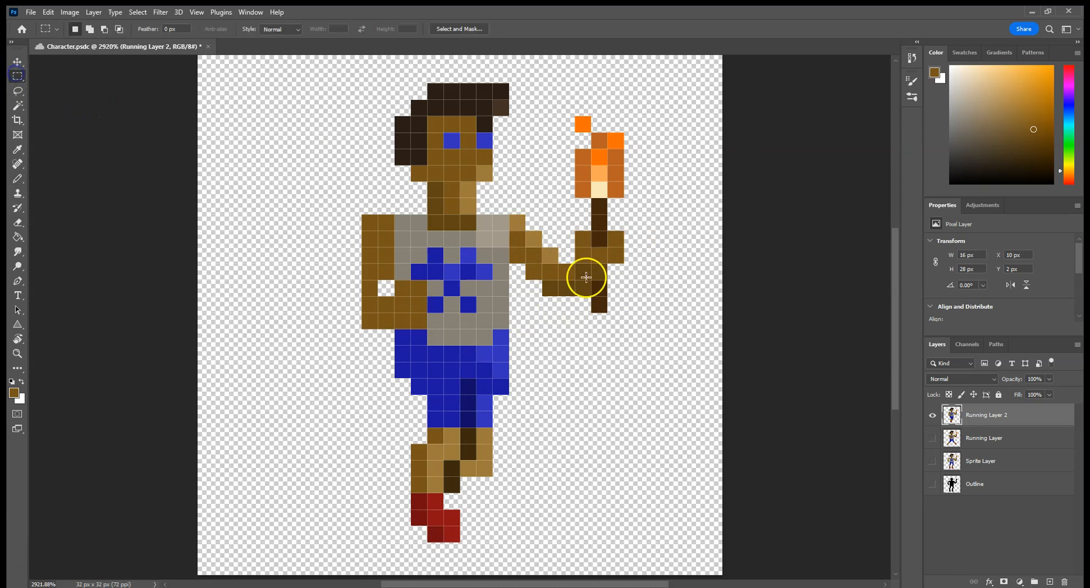
pyautogui.moveTo(633, 333); pyautogui.dragTo(651, 308)
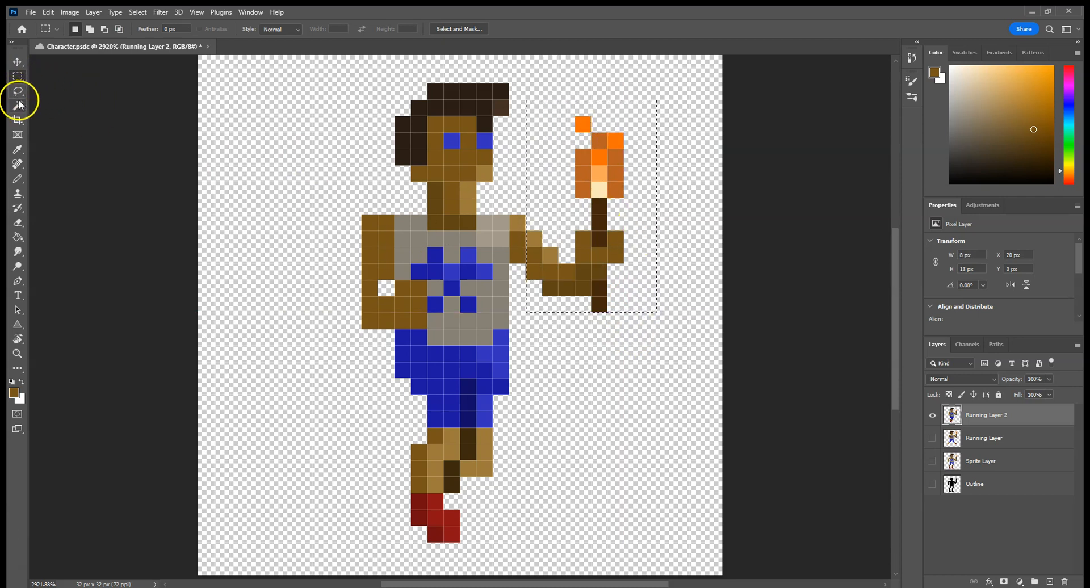
pyautogui.click(21, 65)
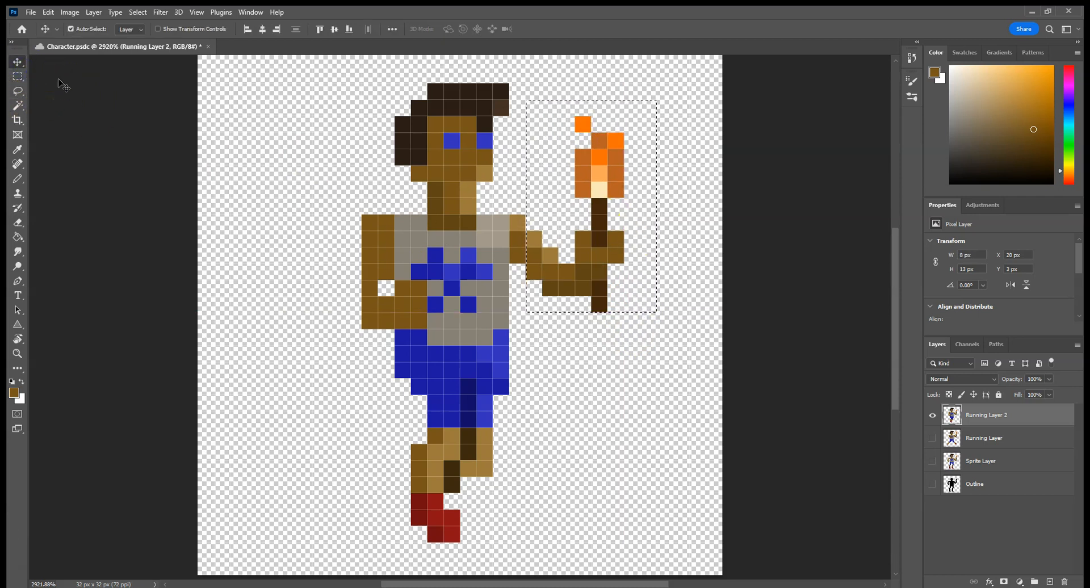
pyautogui.press('Down')
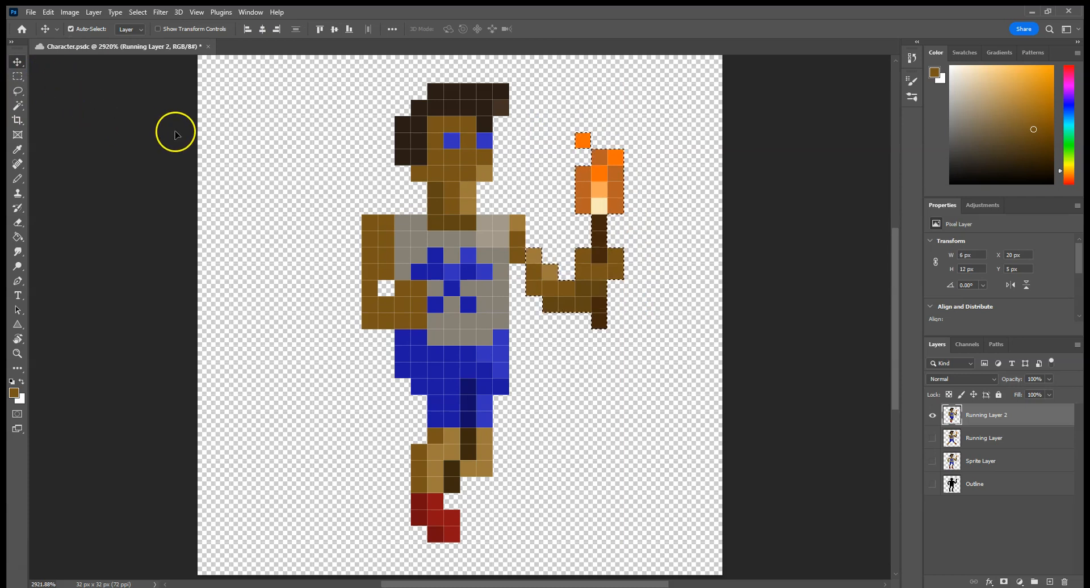
pyautogui.click(514, 162)
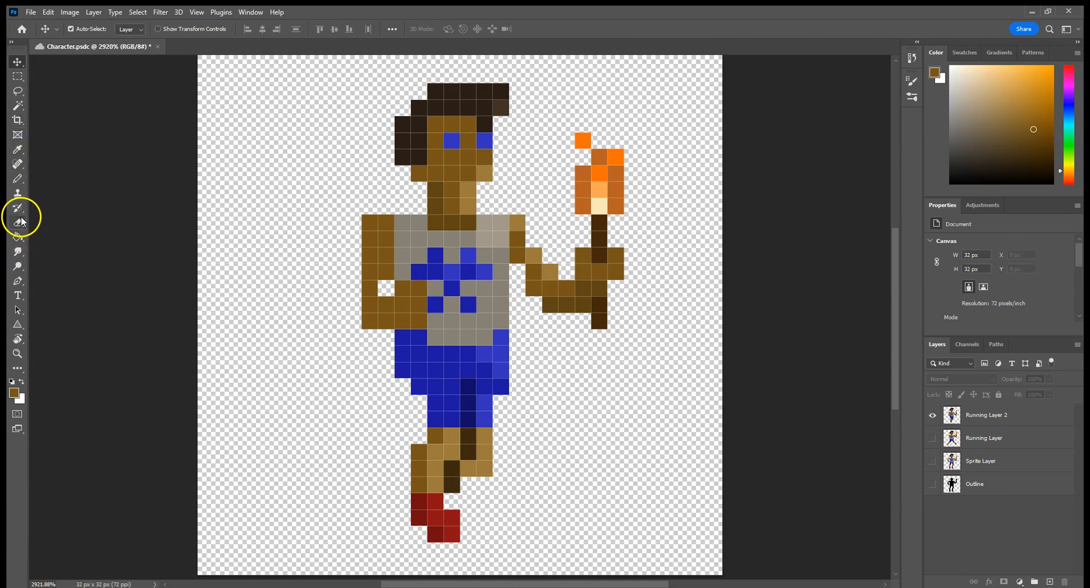
# - Make Running Layer 2 active again and erase the loose orange spark above the torch flame
pyautogui.click(18, 180)
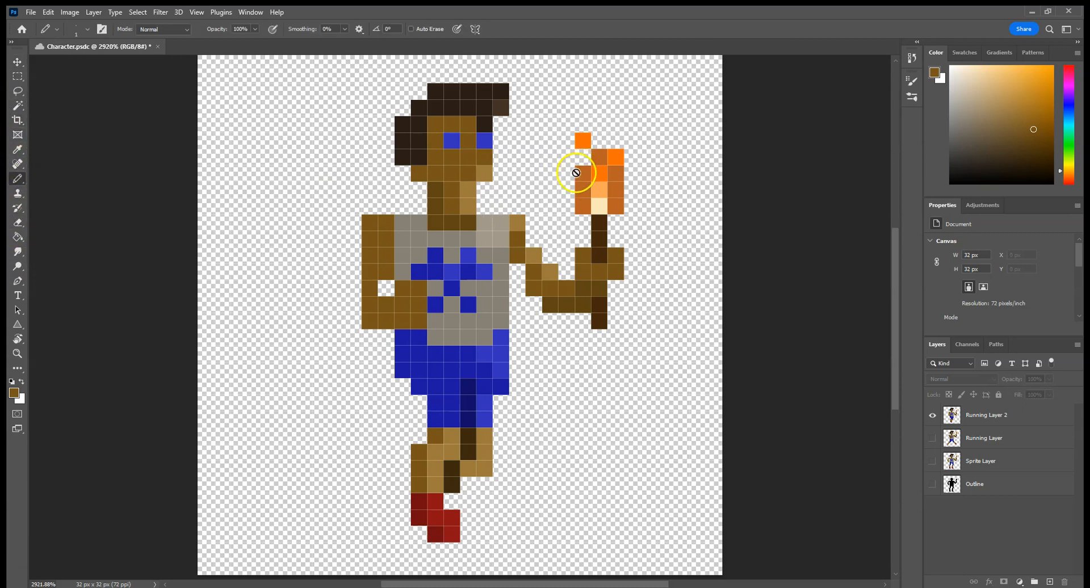
pyautogui.click(977, 415)
pyautogui.press('e')
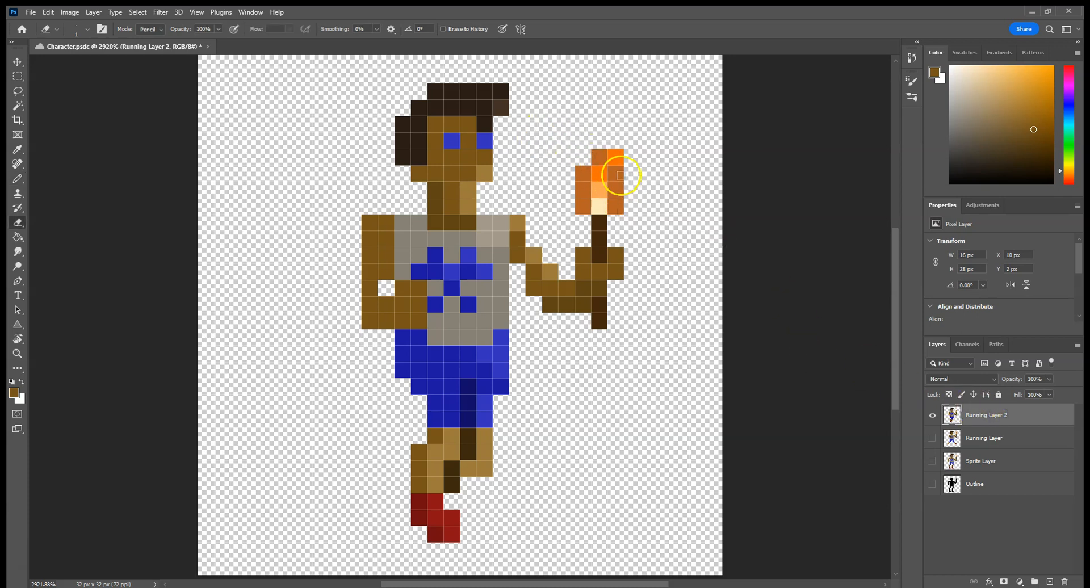
# - Sample the flame's bright orange and pencil its top row backward toward the head, plus one separate spark pixel
pyautogui.press('i')
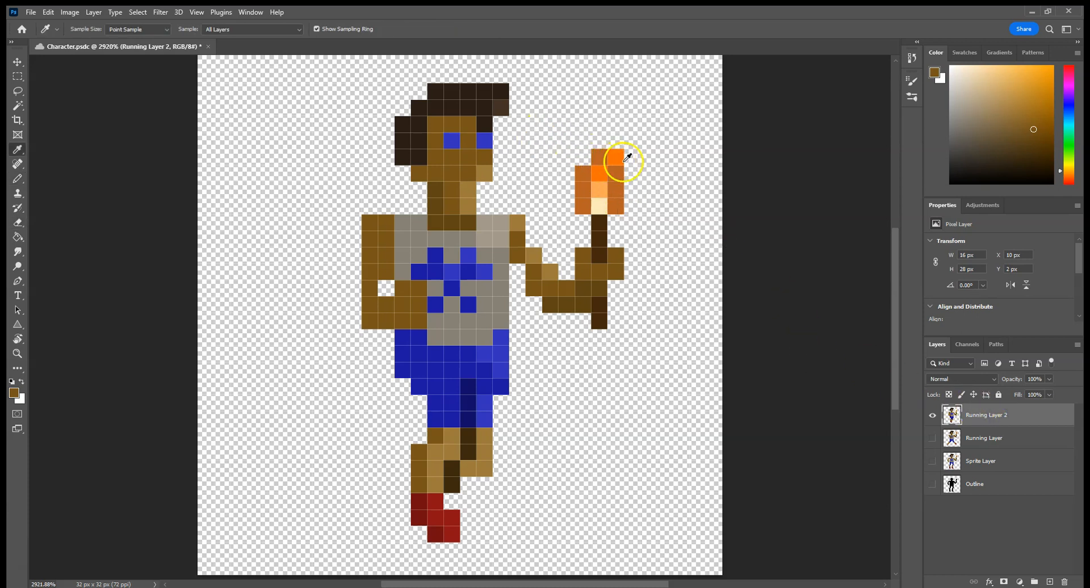
pyautogui.click(612, 159)
pyautogui.press('b')
pyautogui.click(580, 159)
pyautogui.click(534, 157)
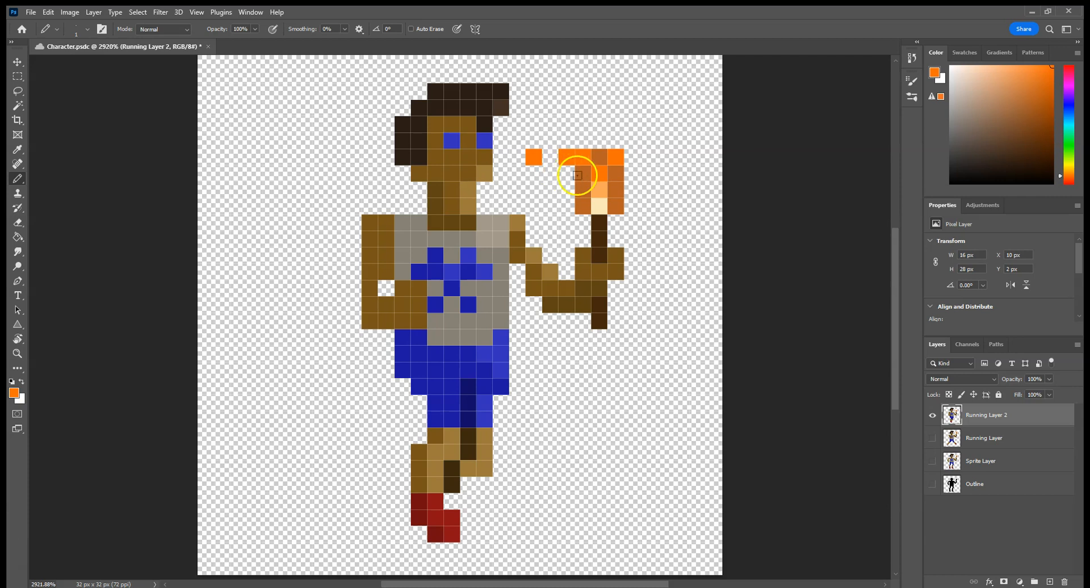
# - Erase the lowest and topmost pixels on the flame's outer edge, on the side away from the head
pyautogui.moveTo(586, 180); pyautogui.dragTo(614, 162)
pyautogui.press('e')
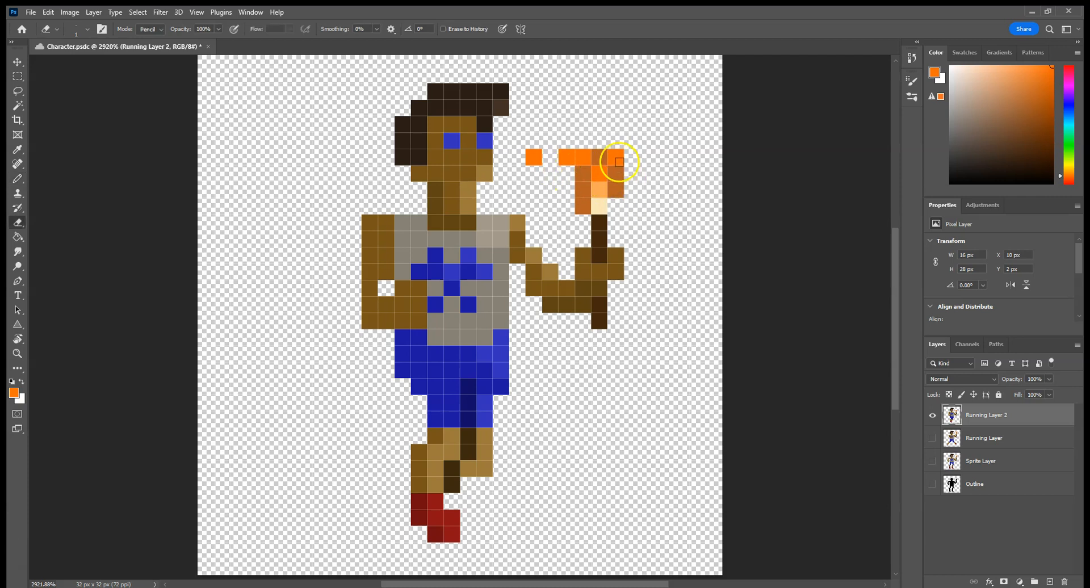
pyautogui.click(616, 155)
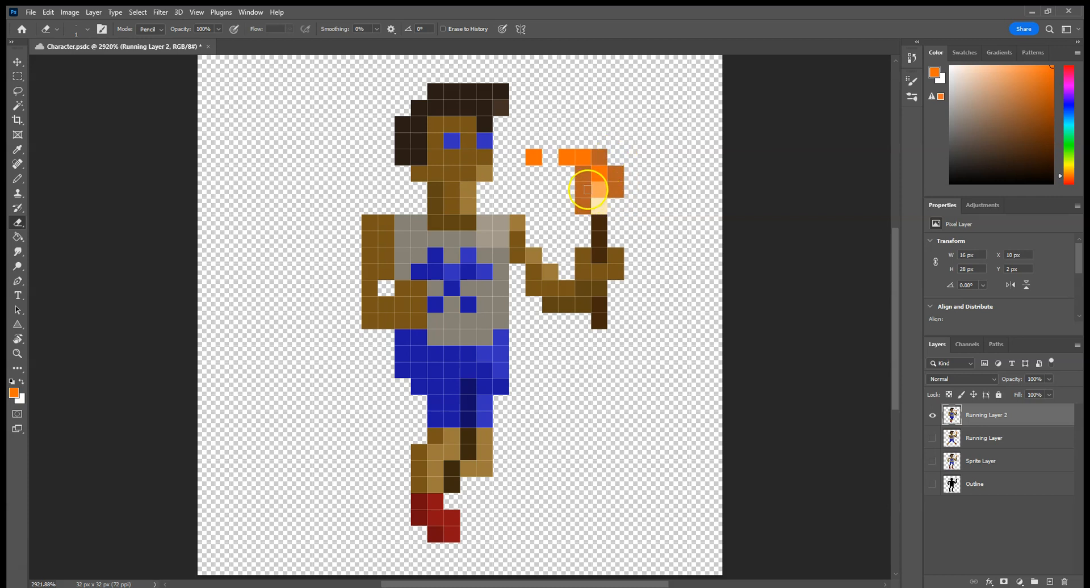
# - Sample the flame's light orange and cream in turn and pencil its inner pixels, plus a cream pixel at the trailing tip
pyautogui.press('b')
pyautogui.keyDown('alt'); pyautogui.click(599, 187); pyautogui.keyUp('alt')
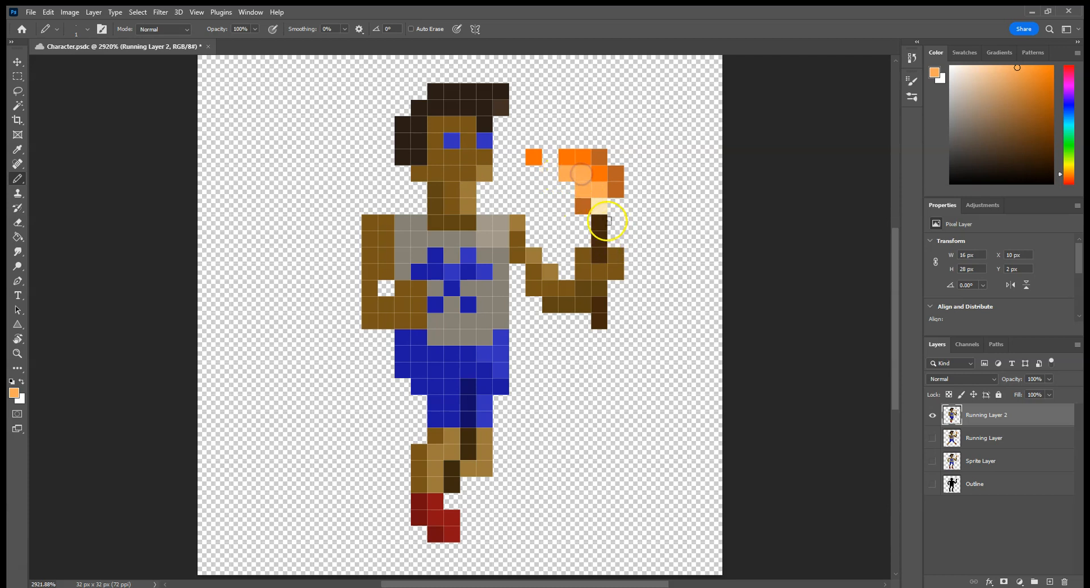
pyautogui.press('e')
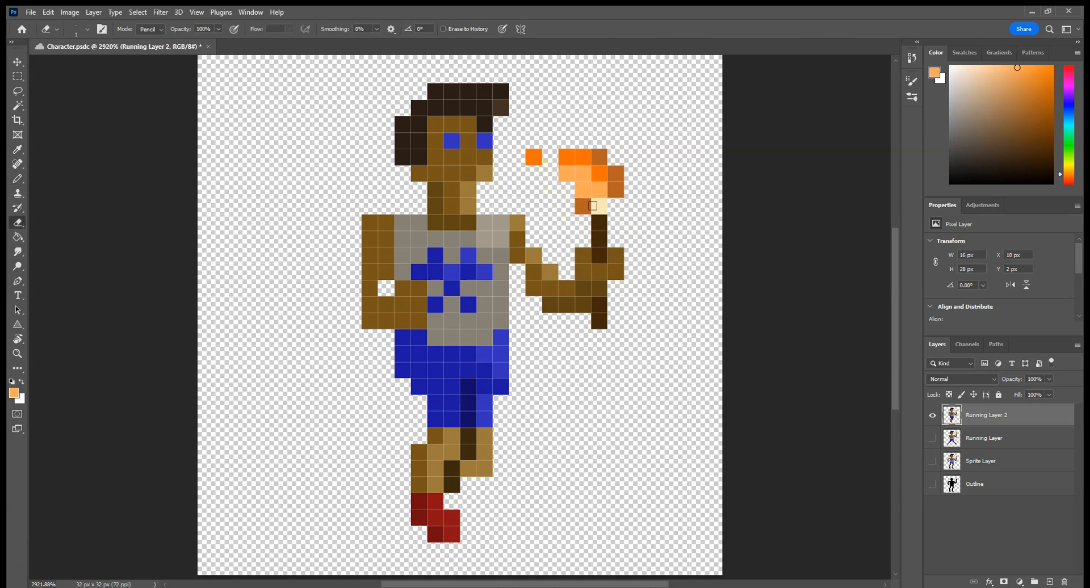
pyautogui.press('i')
pyautogui.click(599, 205)
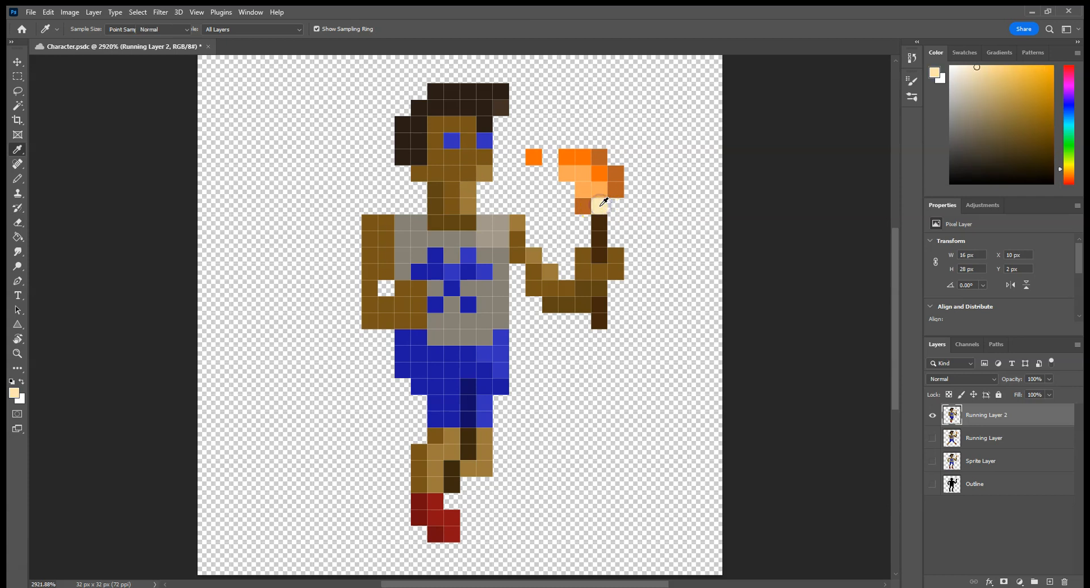
pyautogui.press('b')
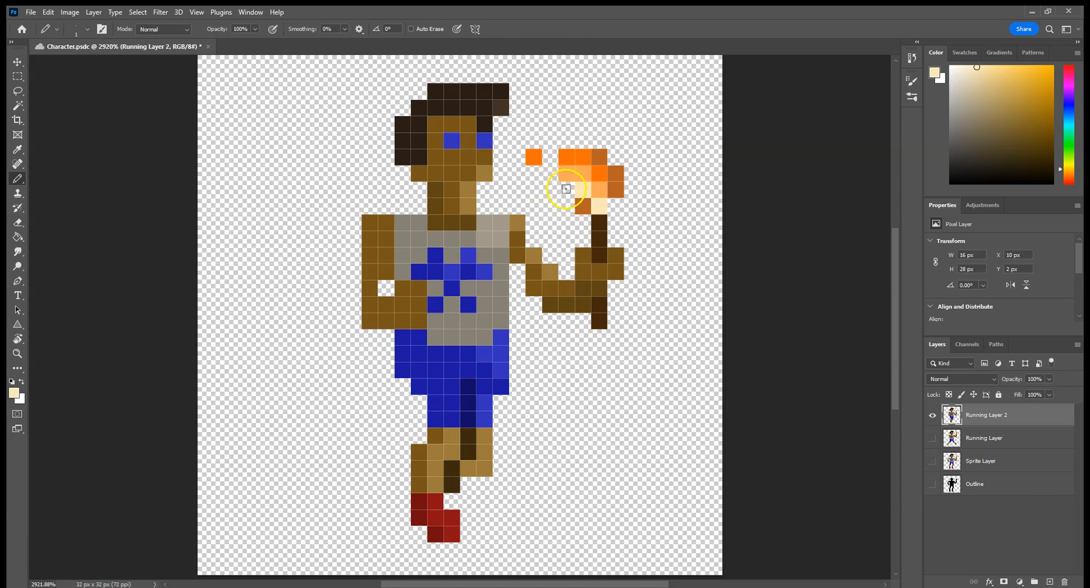
pyautogui.click(552, 175)
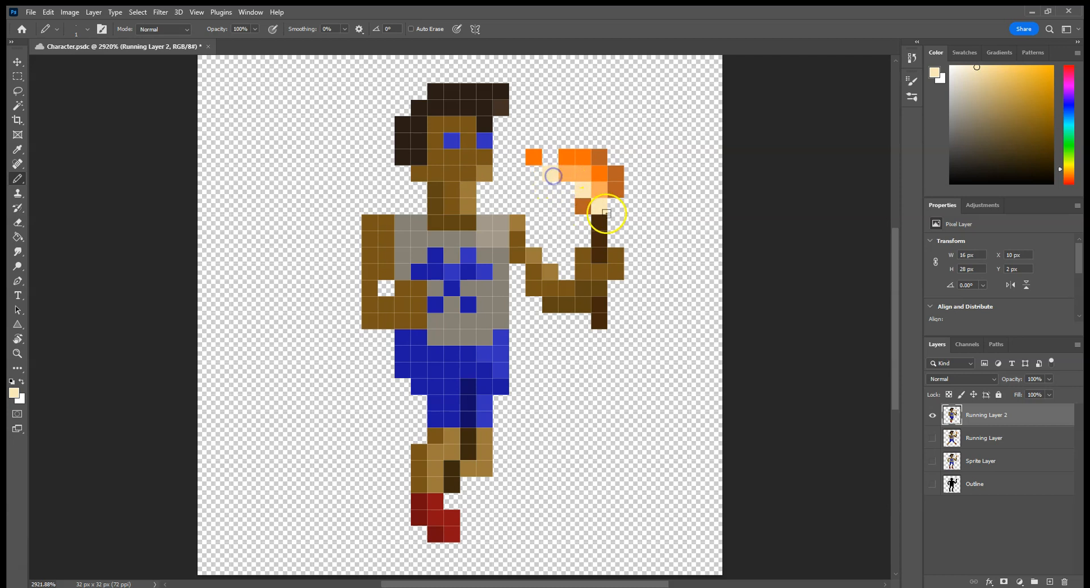
# - Sample the flame's bright orange and pencil one pixel along its lower edge on the side facing the head
pyautogui.press('i')
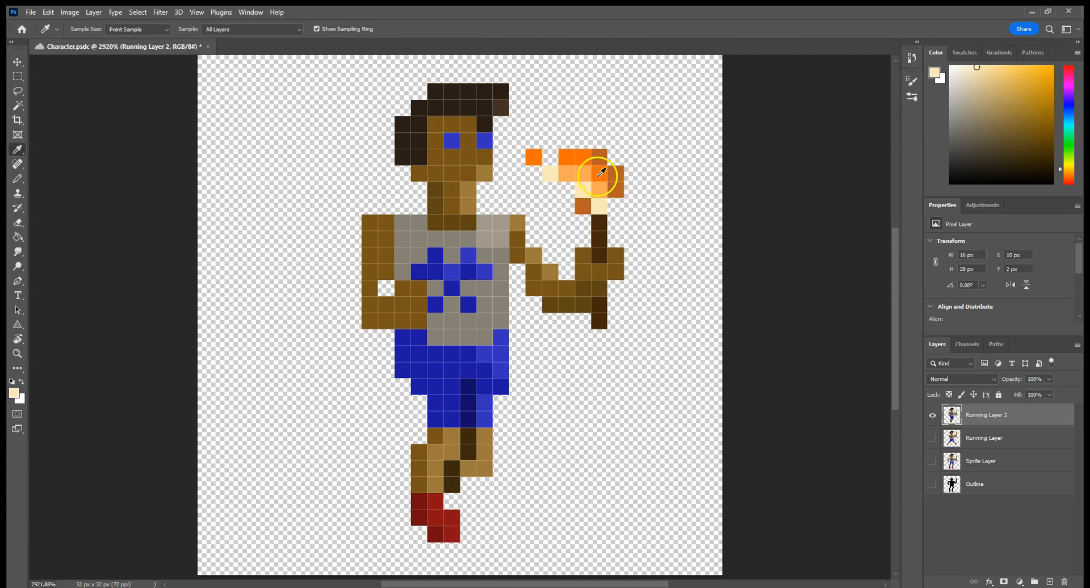
pyautogui.click(618, 186)
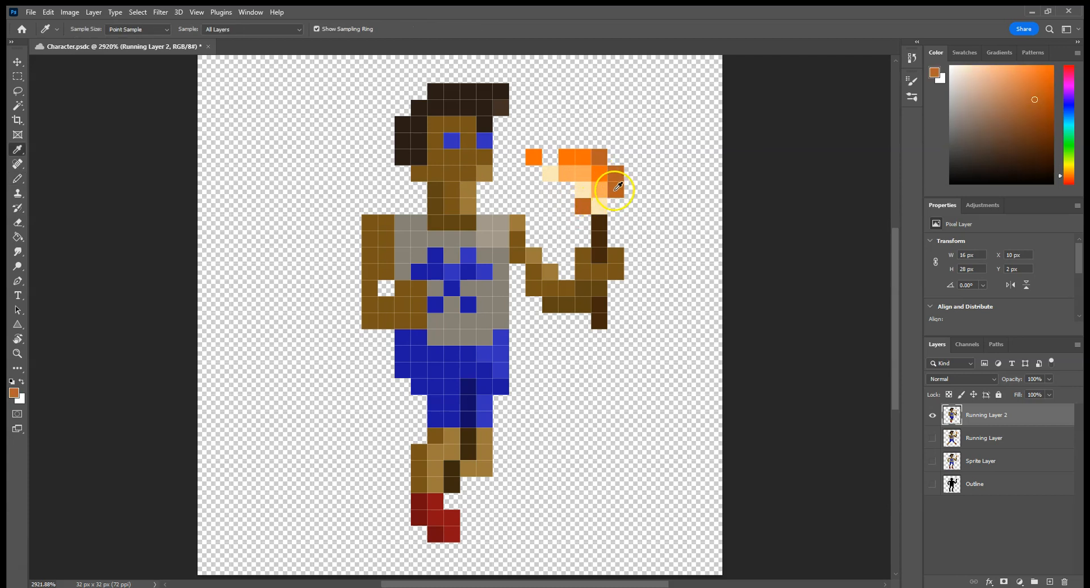
pyautogui.press('b')
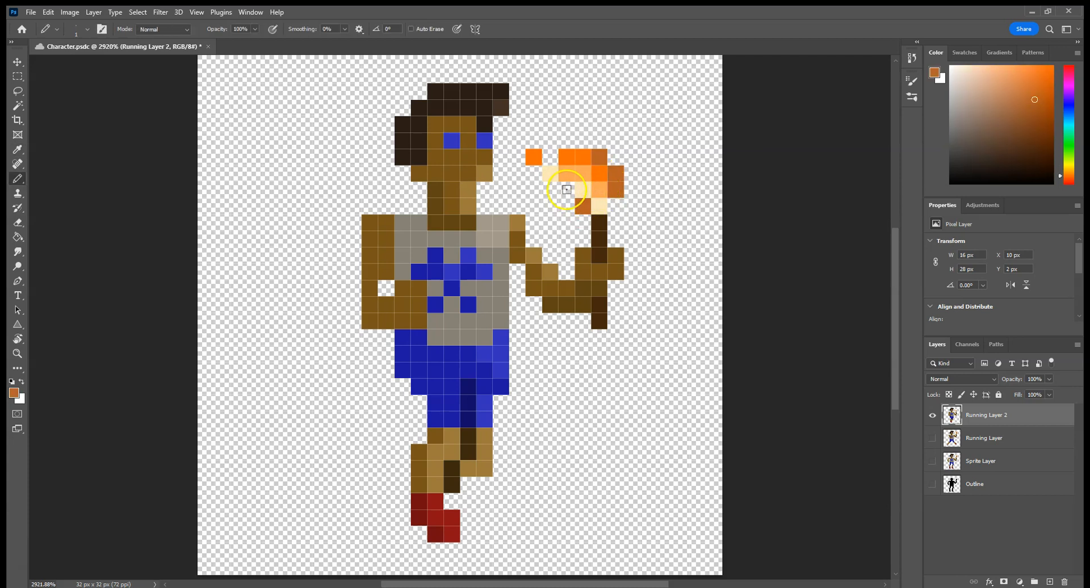
pyautogui.press('i')
pyautogui.click(585, 164)
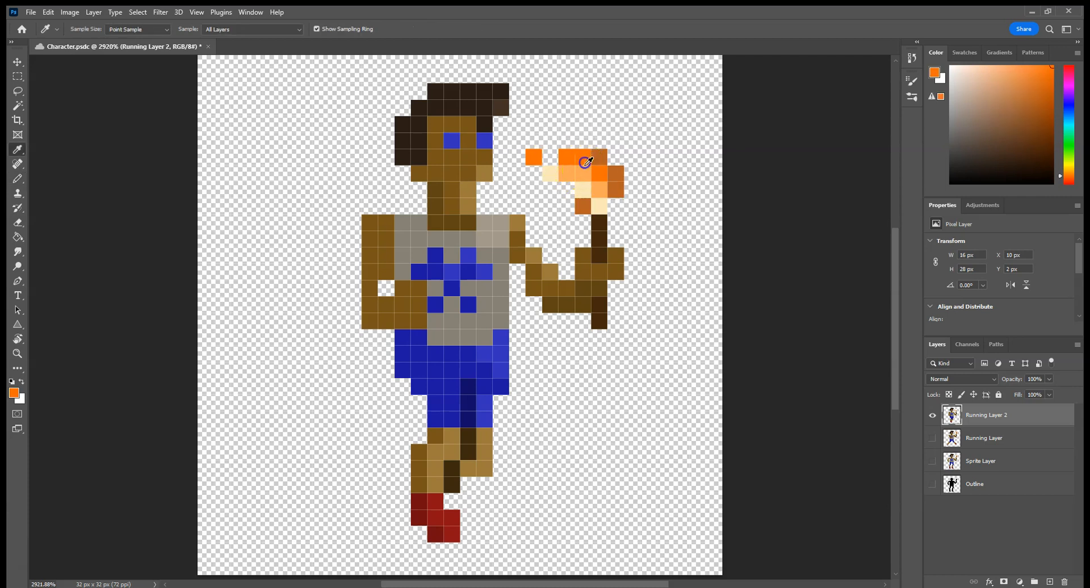
pyautogui.press('b')
pyautogui.click(567, 189)
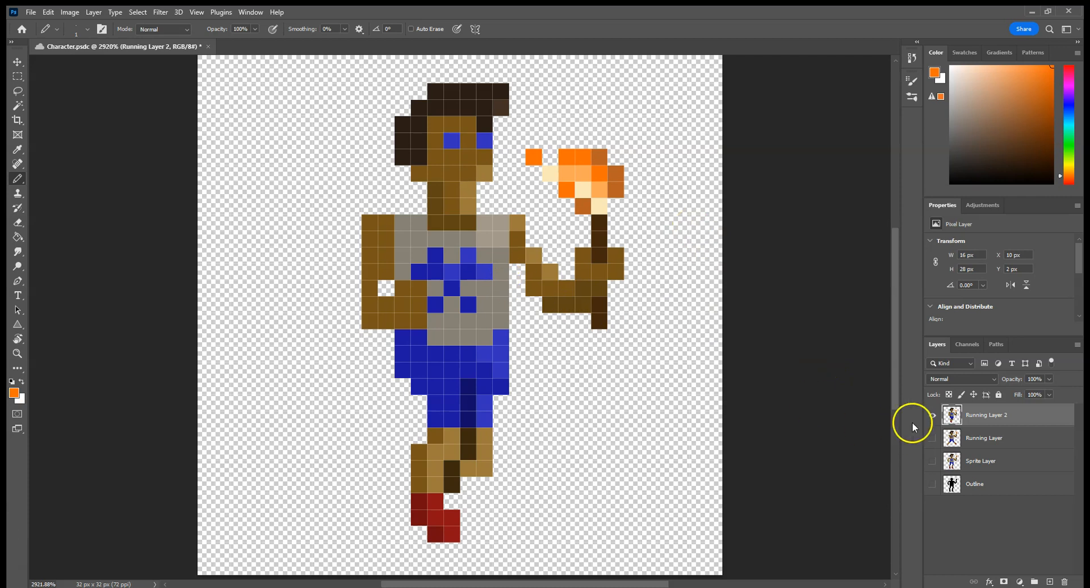
# - Compare the two running poses by toggling the visibility of Running Layer and Running Layer 2, leaving only Running Layer 2 shown
pyautogui.click(932, 437)
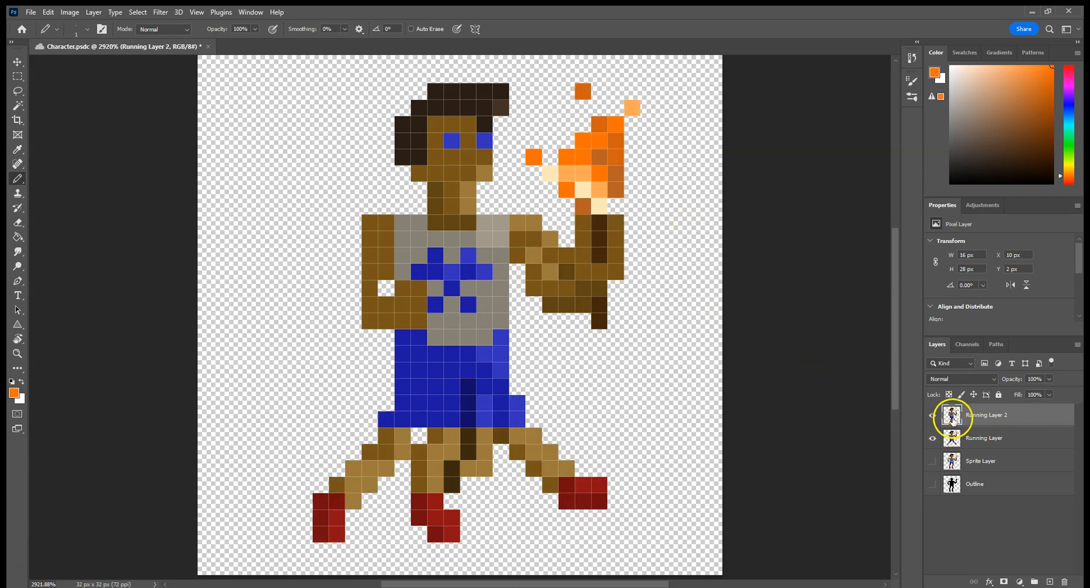
pyautogui.click(932, 437)
pyautogui.click(932, 415)
pyautogui.click(932, 437)
pyautogui.click(932, 415)
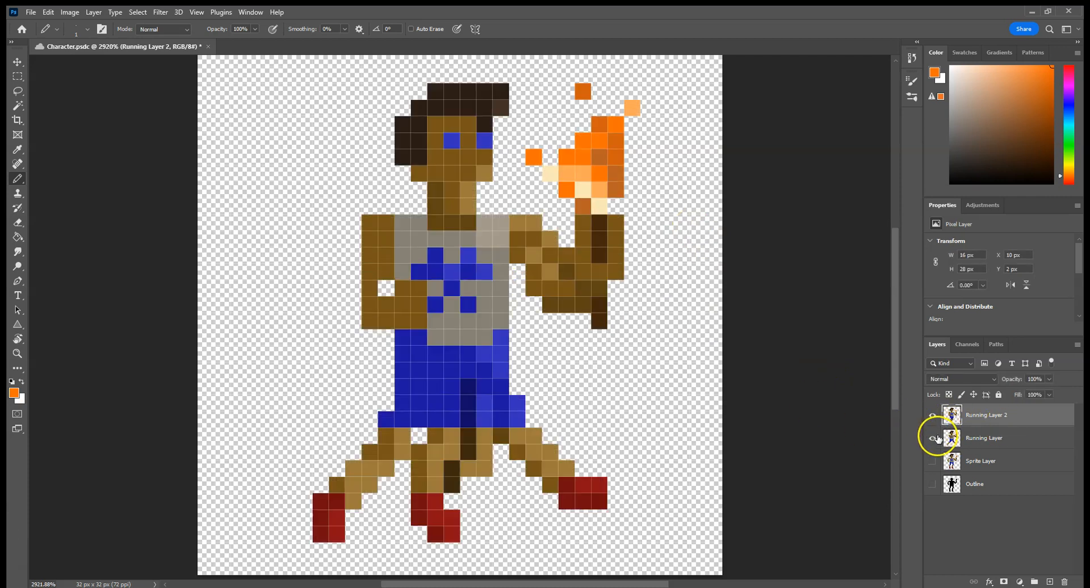
pyautogui.click(934, 438)
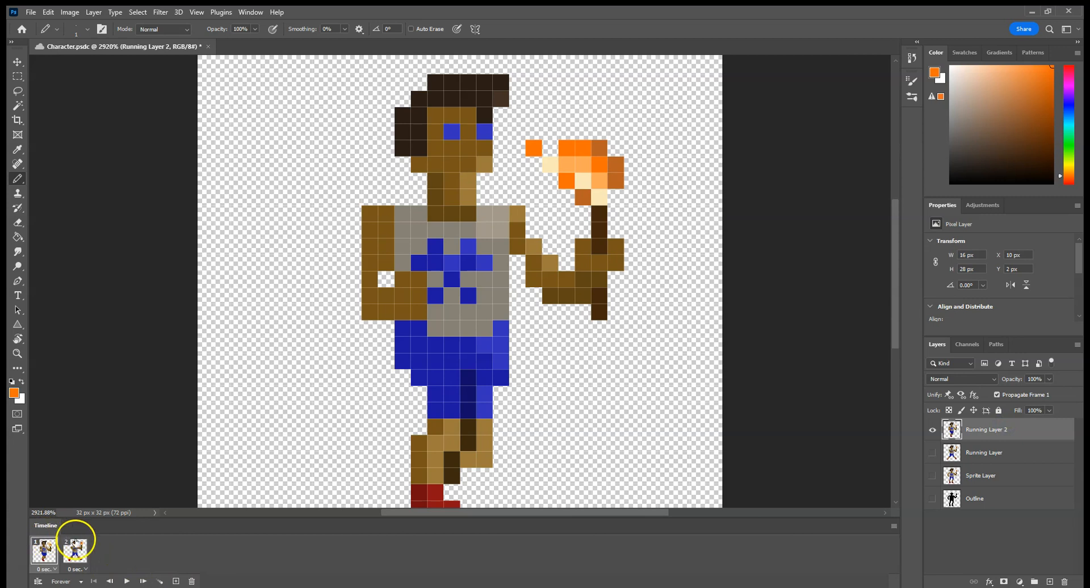
# - Select the second timeline frame showing the Running Layer pose and play the two-frame running animation
pyautogui.click(75, 545)
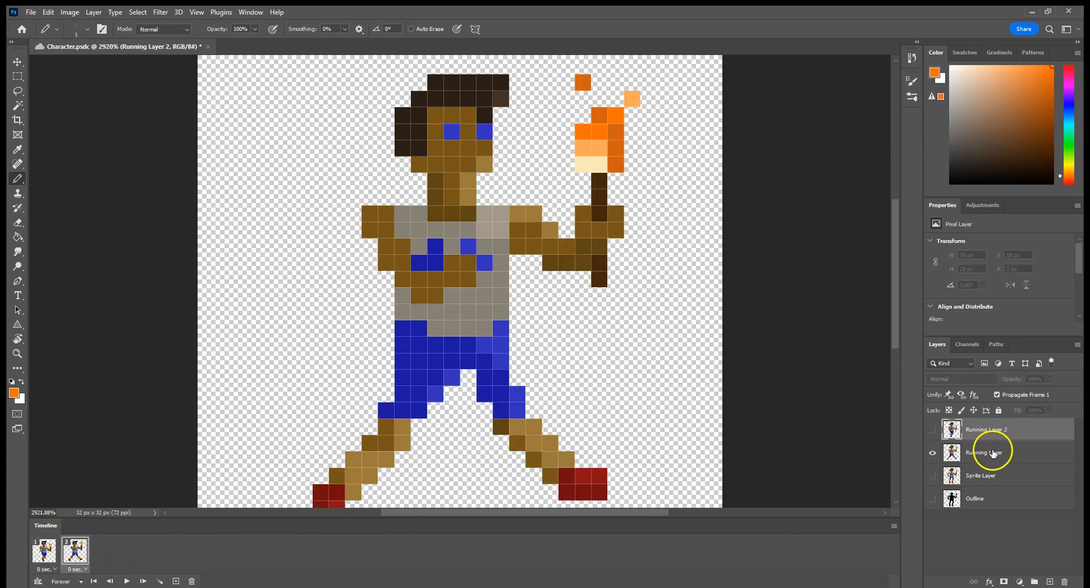
pyautogui.click(123, 581)
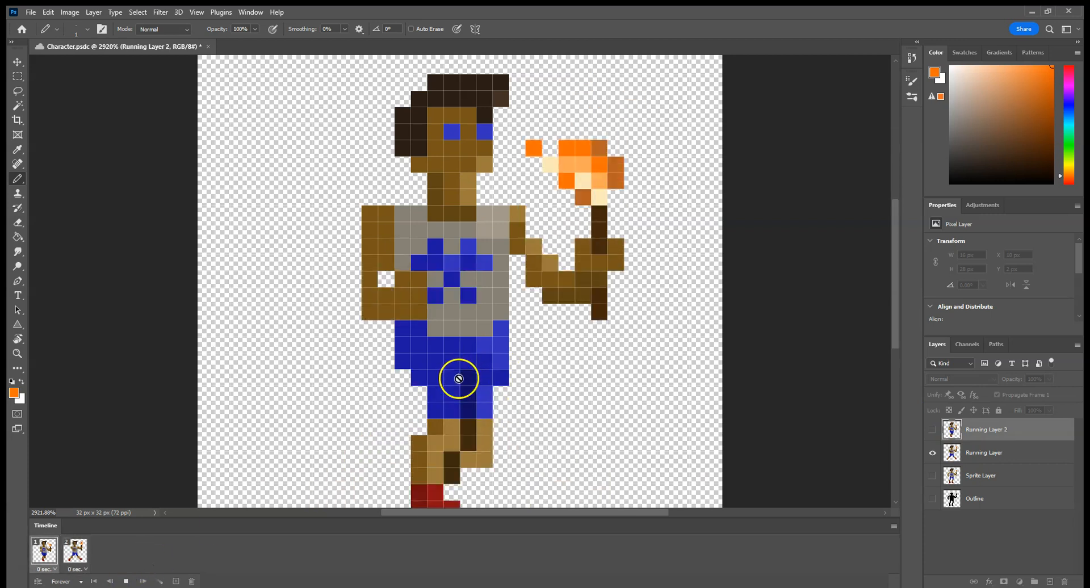